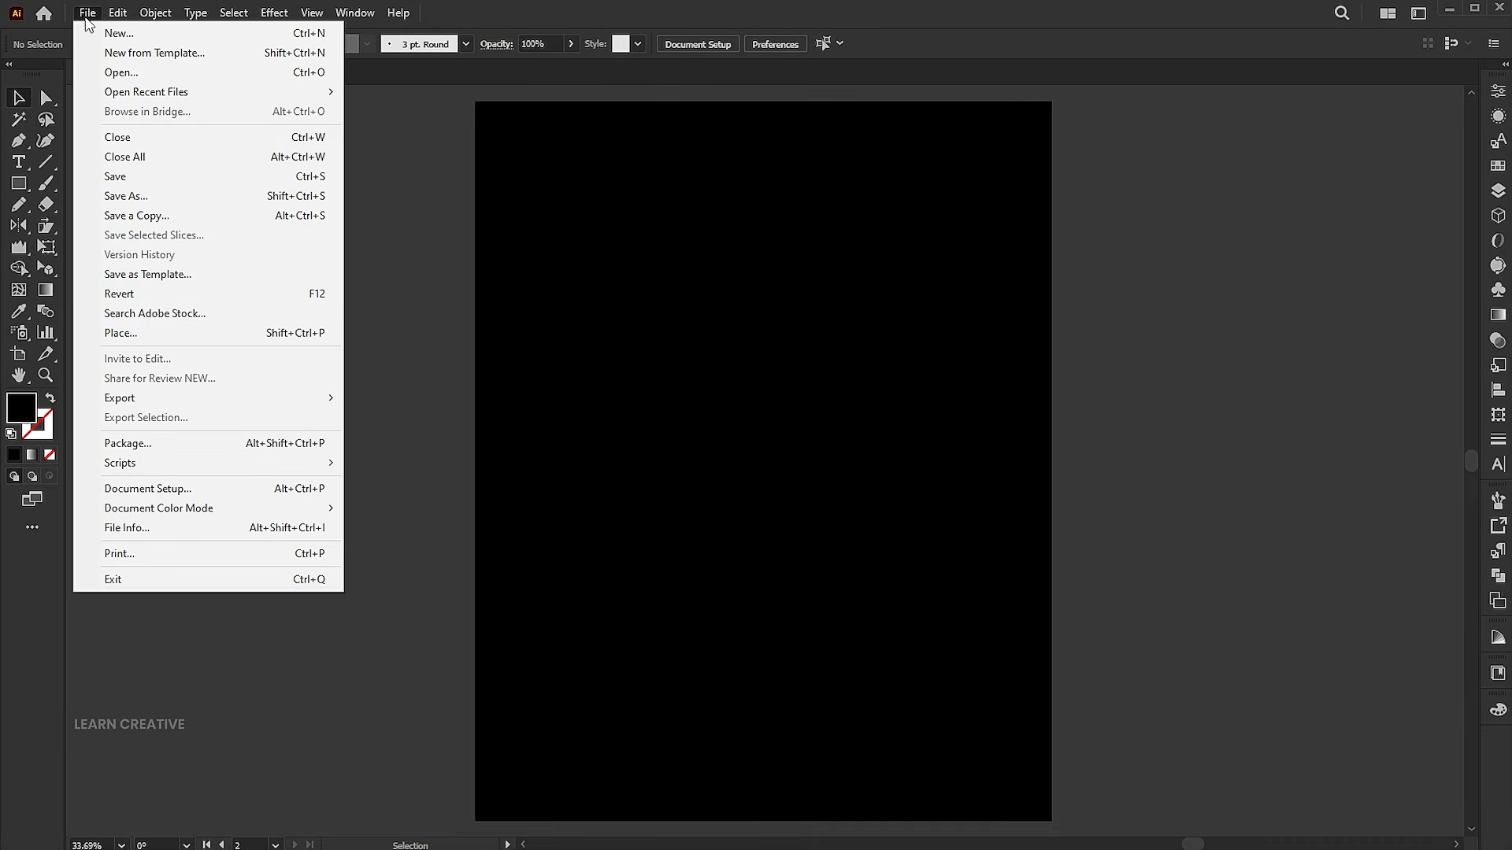
Place the Eid Mubarak Black Arabic Text PNG as a linked image on the empty canvas beside the black artboard
{"action": "left_click", "coordinate": [118, 333]}
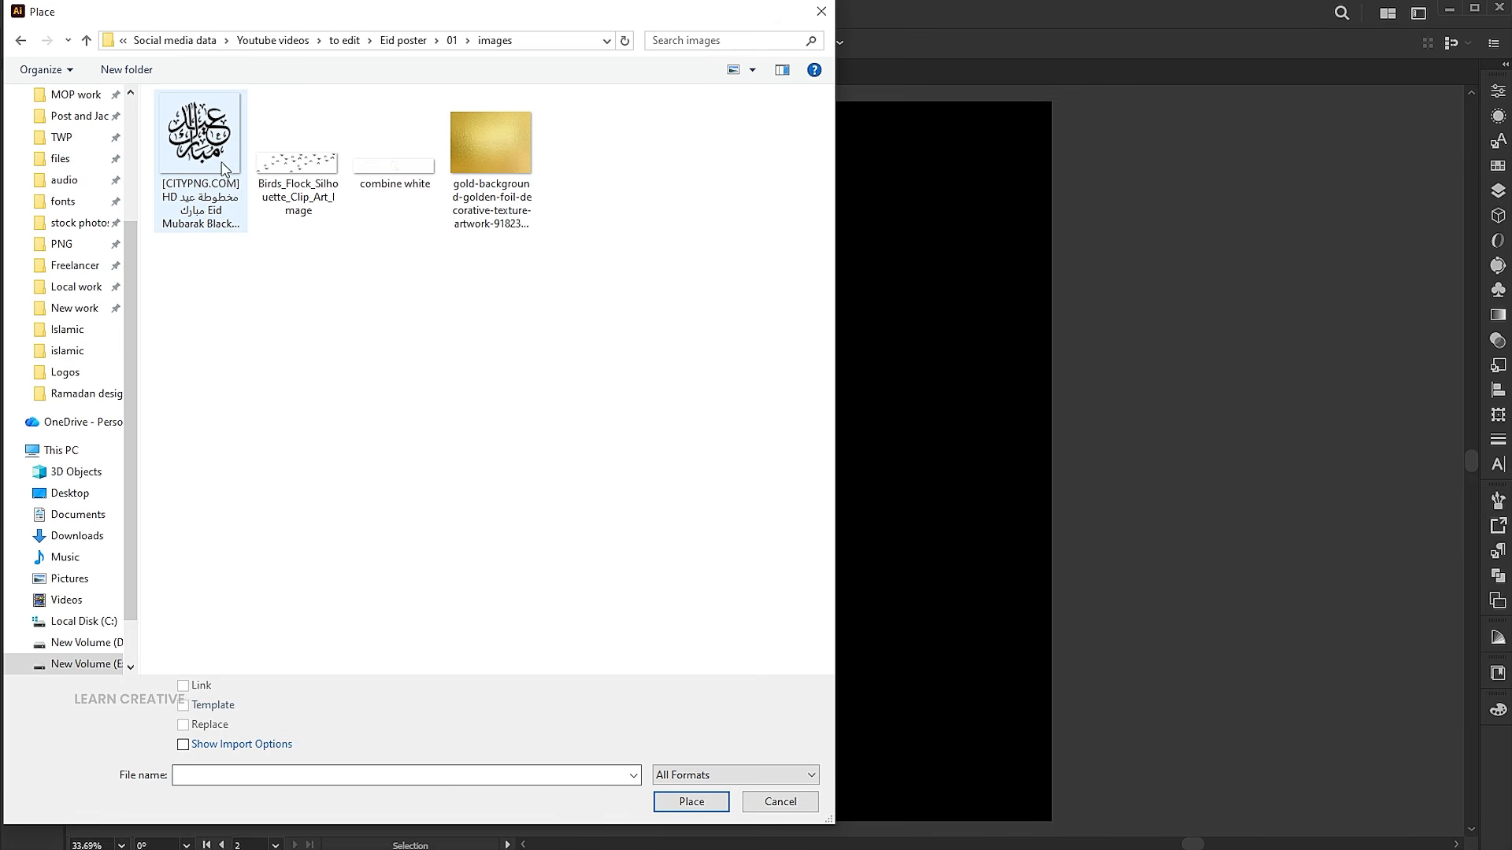
{"action": "left_click", "coordinate": [201, 149]}
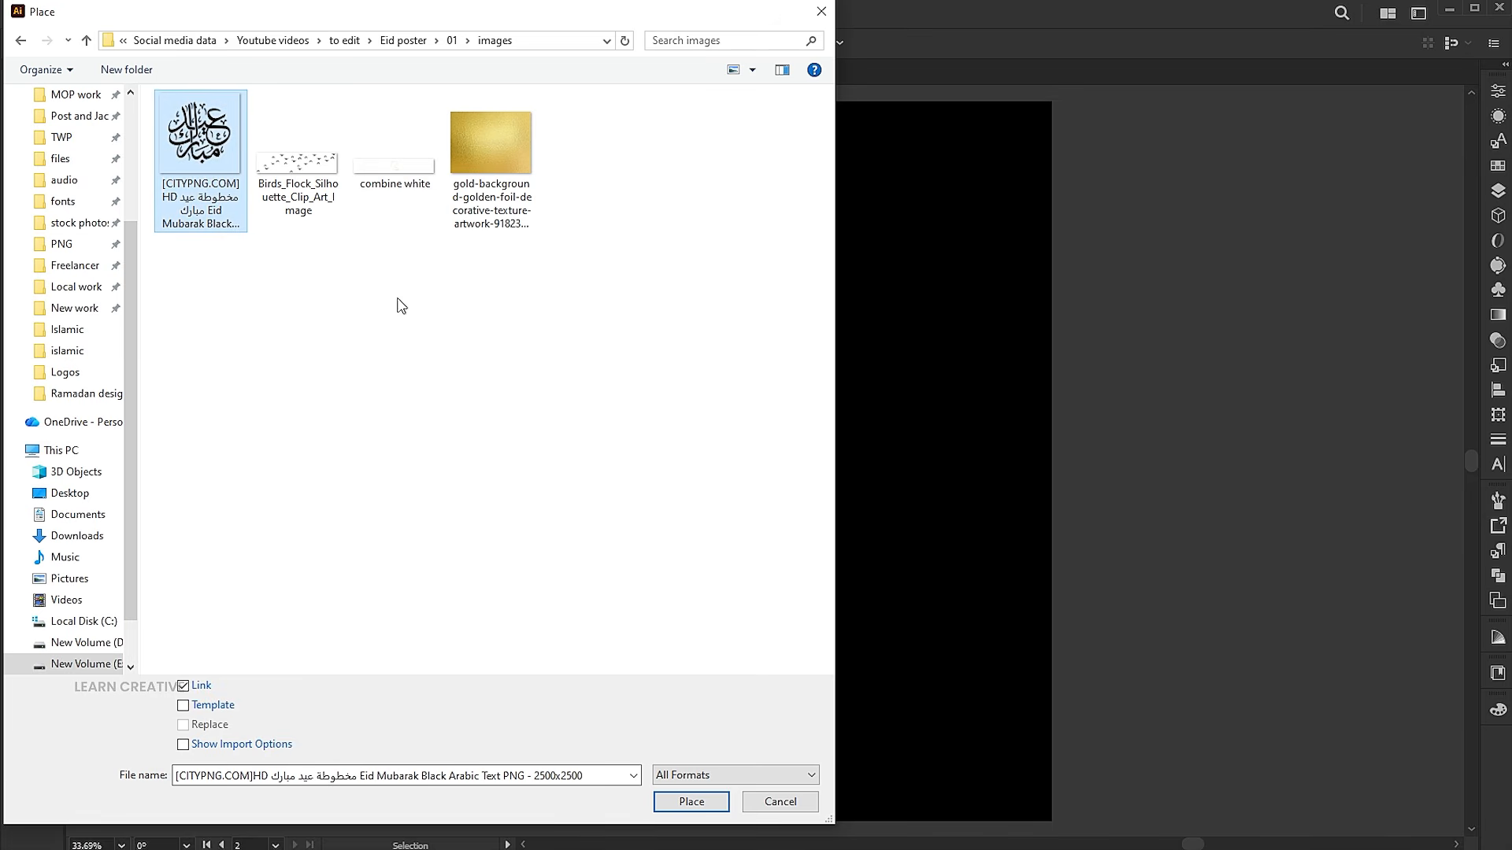
{"action": "left_click", "coordinate": [691, 801]}
{"action": "left_click_drag", "start_coordinate": [622, 337], "coordinate": [934, 647]}
{"action": "left_click_drag", "start_coordinate": [837, 573], "coordinate": [1210, 522]}
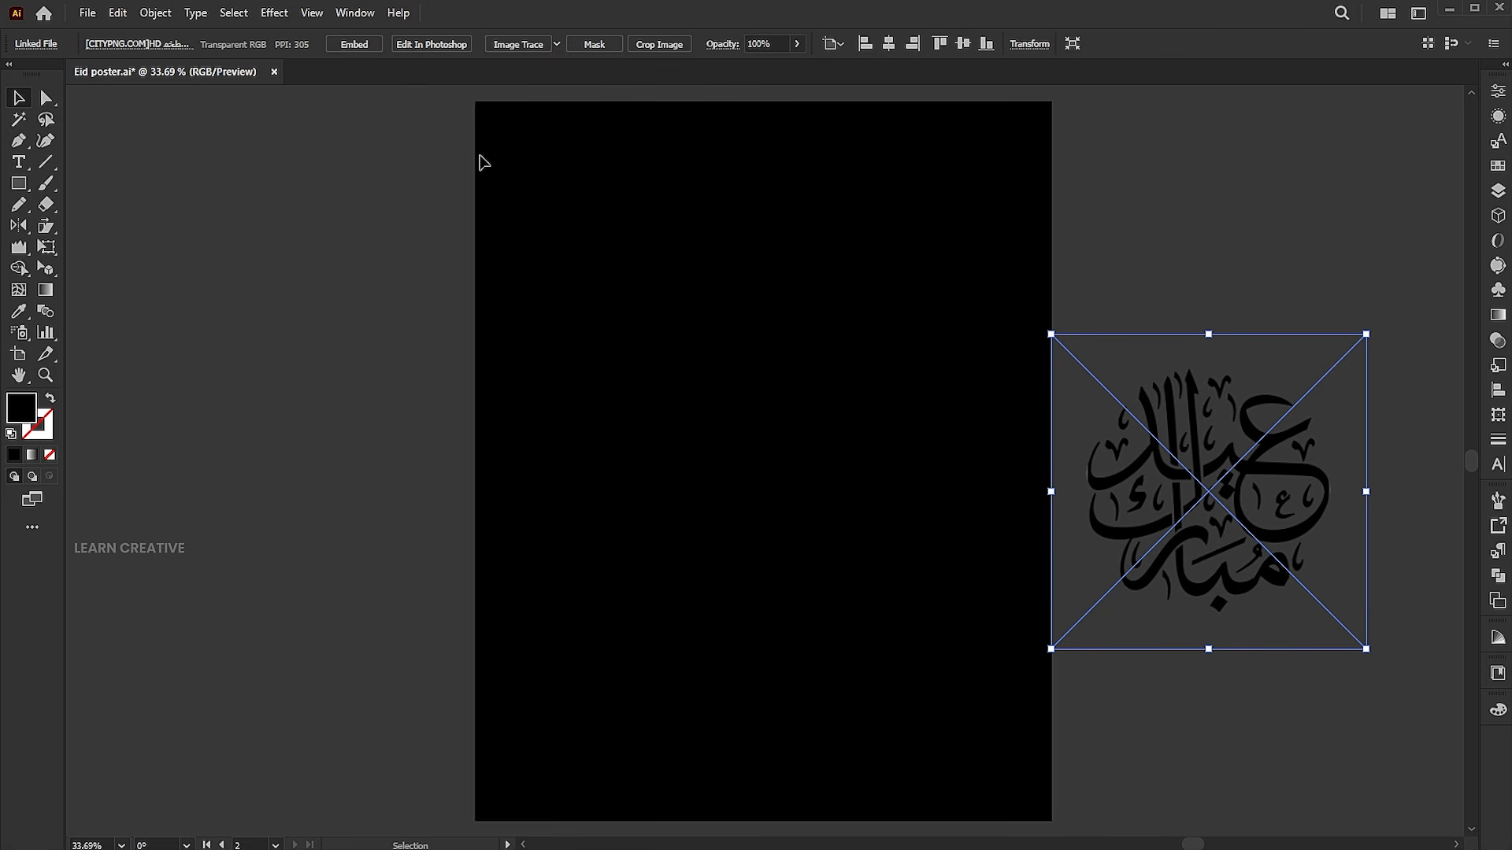
Image-trace the calligraphy with the Silhouettes preset and expand it into vector shapes
{"action": "left_click", "coordinate": [559, 45]}
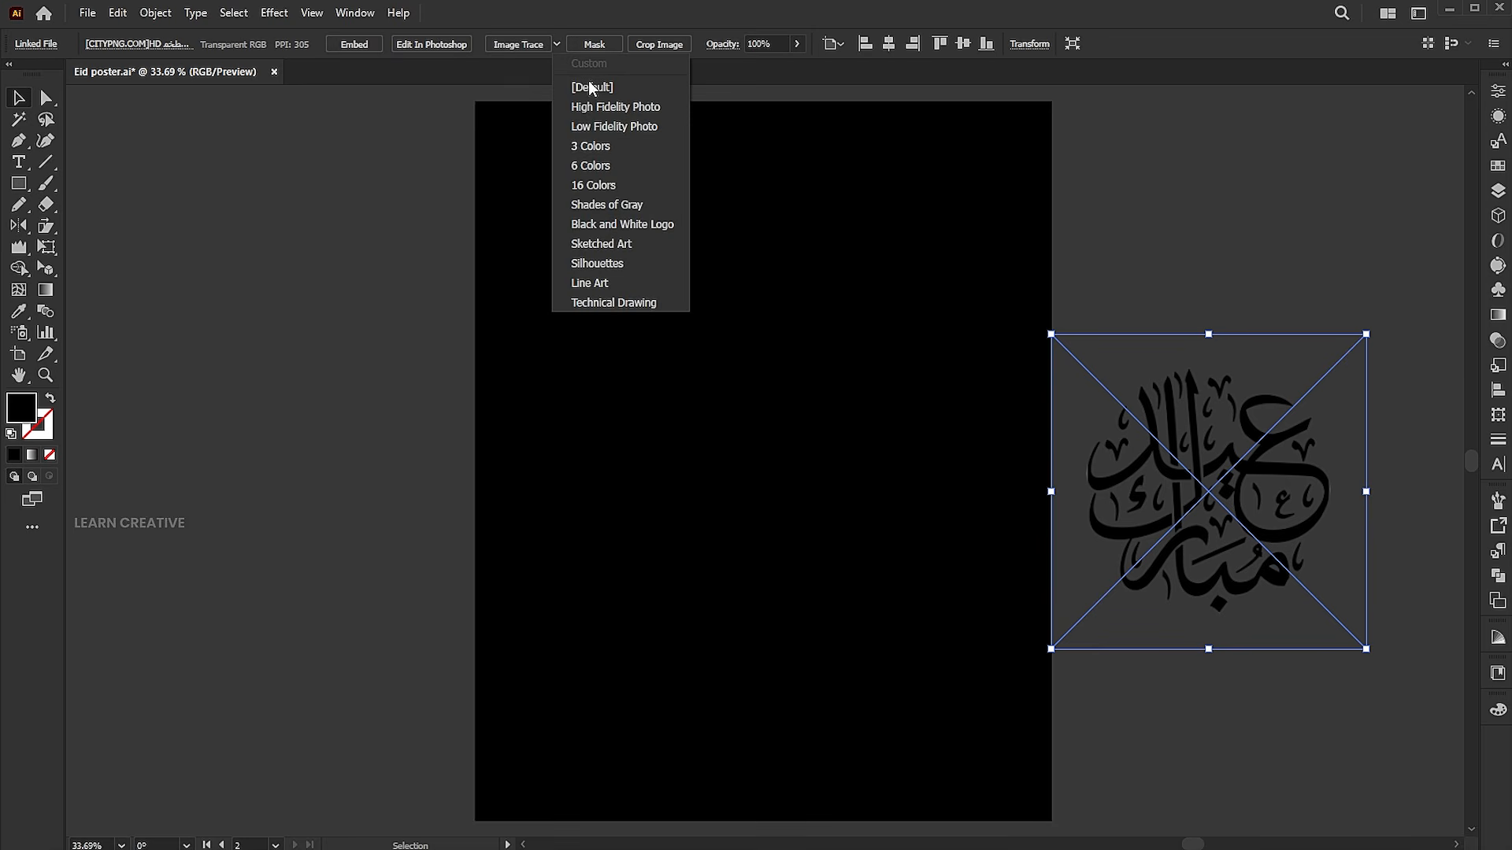
{"action": "left_click", "coordinate": [592, 263]}
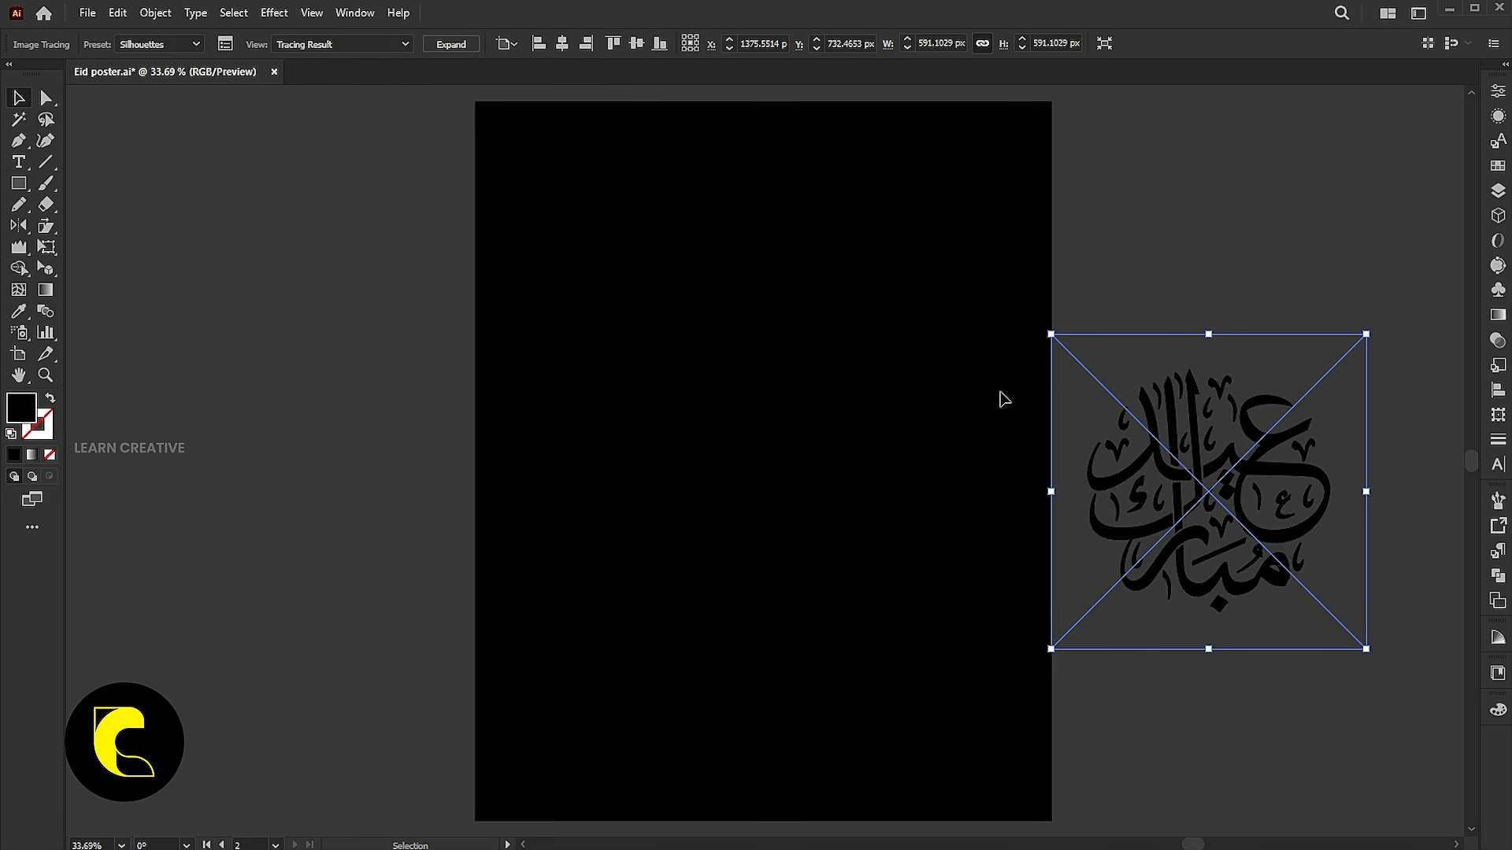
{"action": "left_click", "coordinate": [455, 45]}
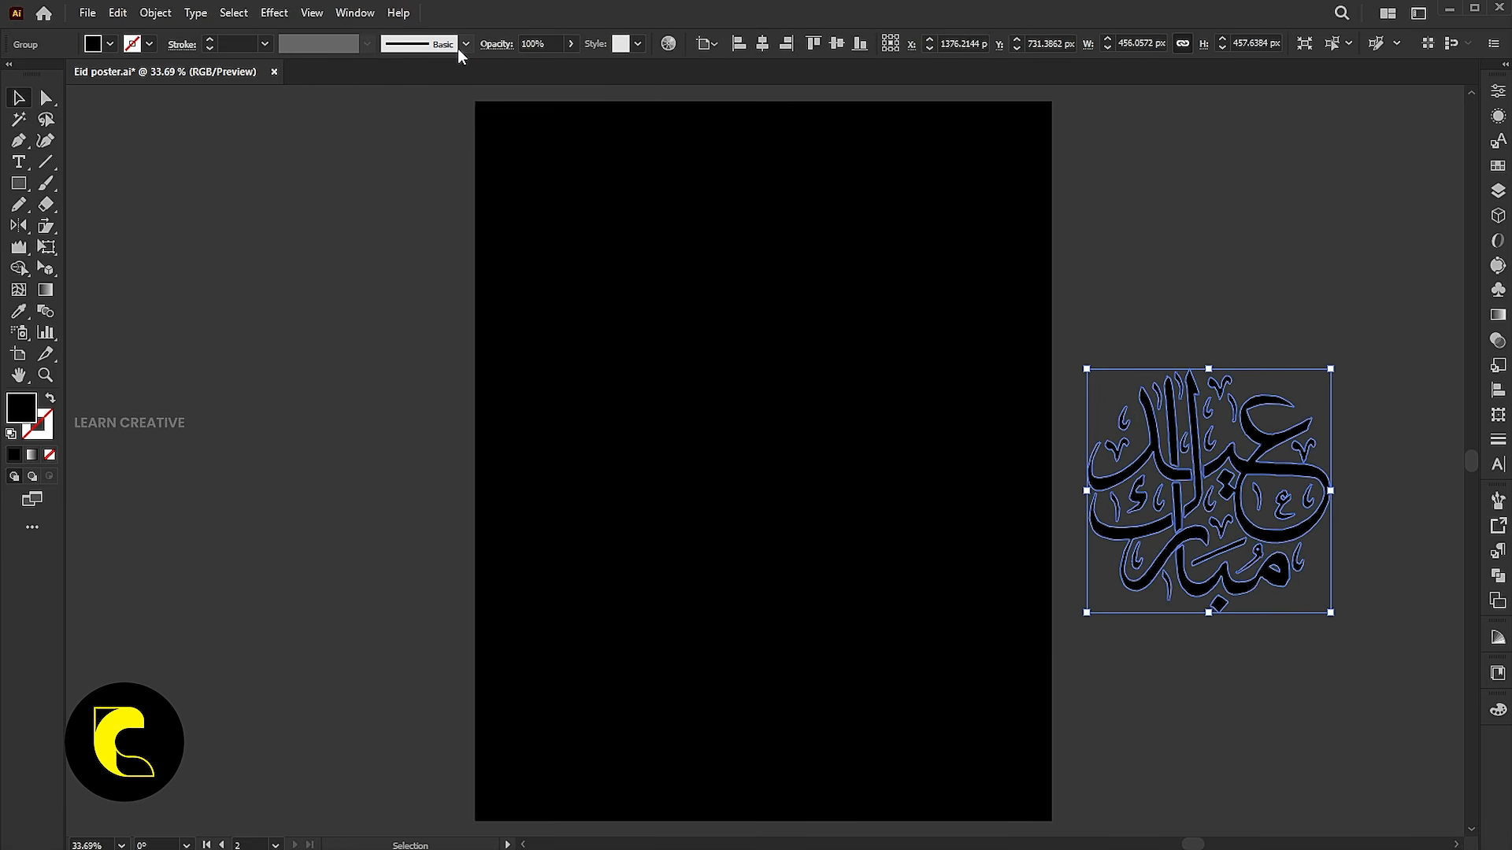
Fill the expanded calligraphy with white, ffffff
{"action": "double_click", "coordinate": [25, 413]}
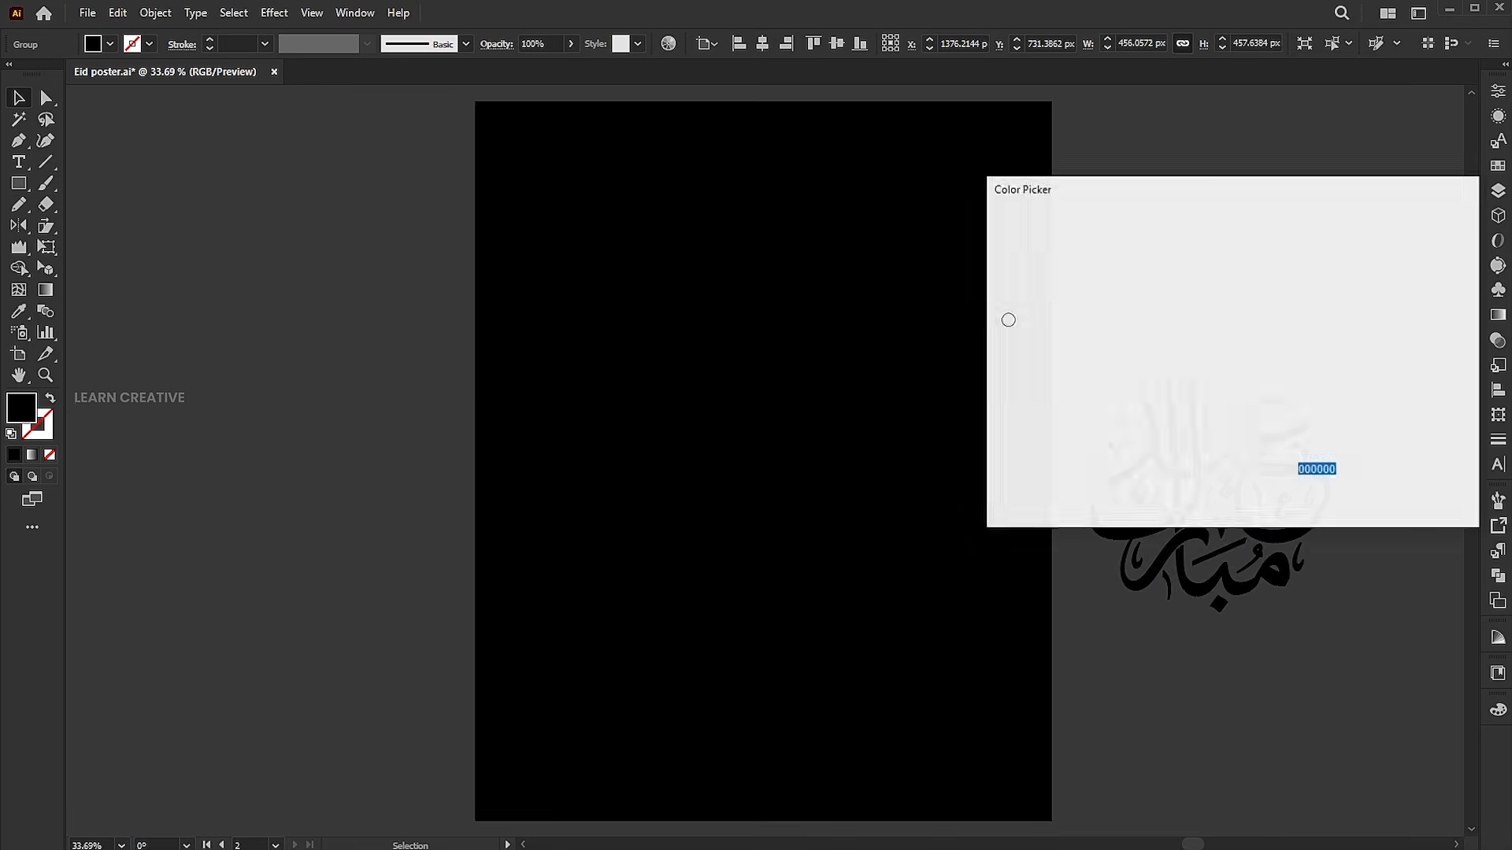
{"action": "type", "text": "ffffff"}
{"action": "left_click", "coordinate": [1417, 250]}
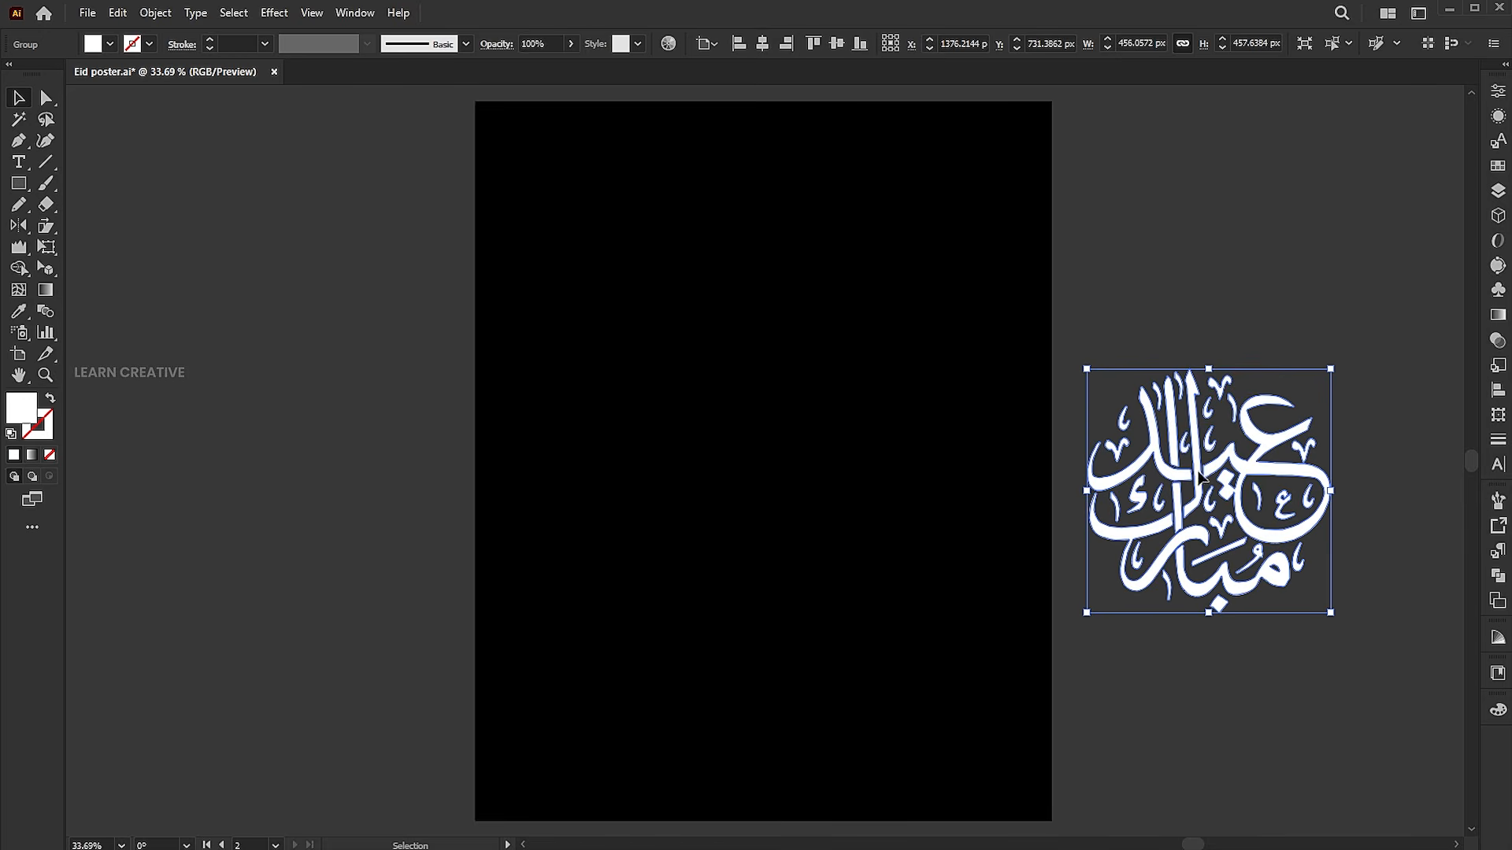
Centre the calligraphy horizontally on the artboard and move it slightly below the middle of the poster
{"action": "left_click", "coordinate": [762, 43]}
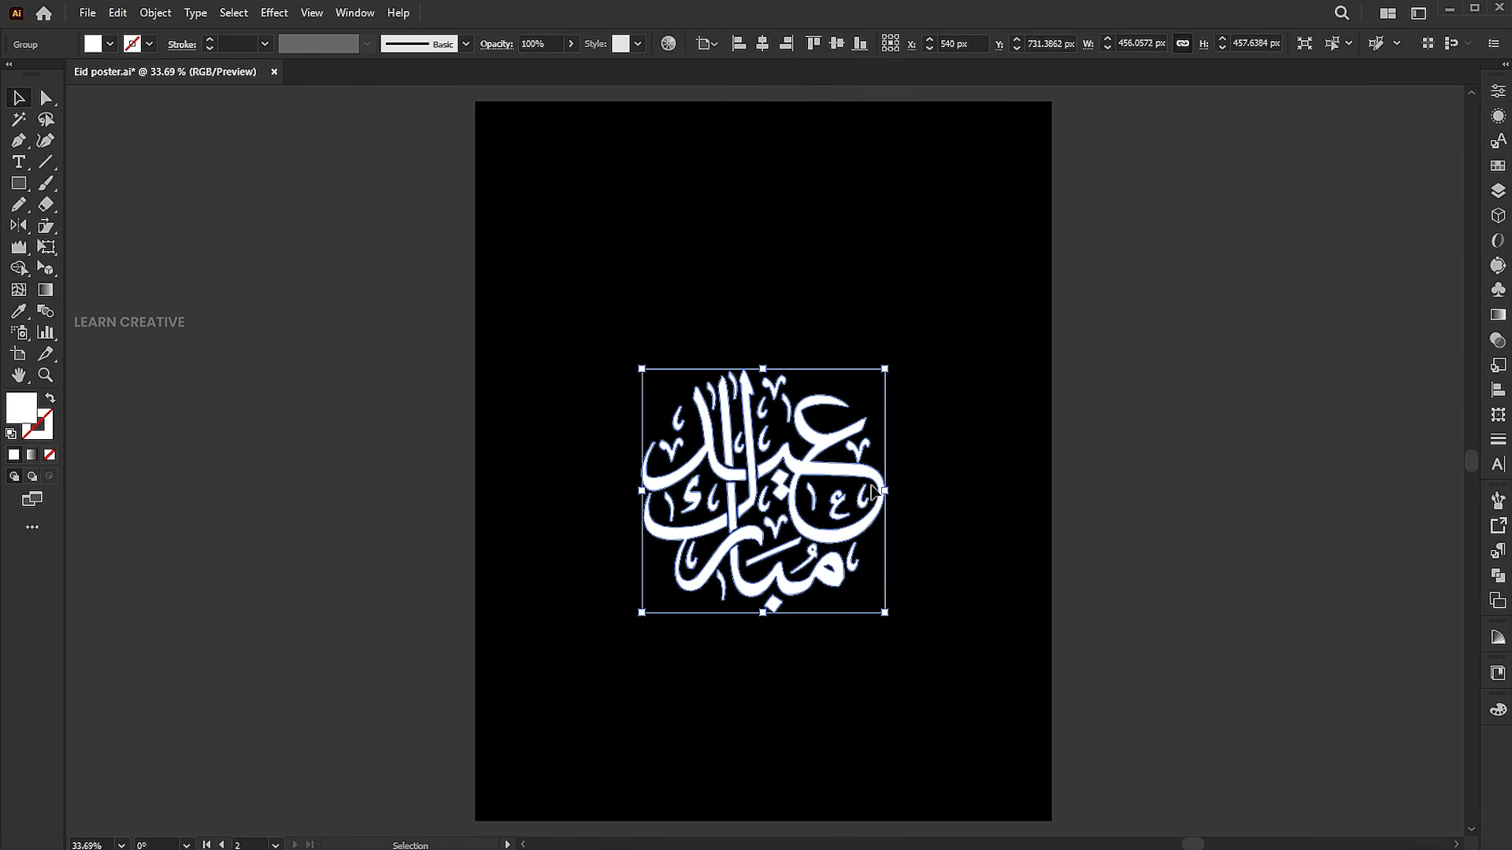
{"action": "left_click_drag", "start_coordinate": [874, 492], "coordinate": [858, 535]}
{"action": "left_click", "coordinate": [1071, 420]}
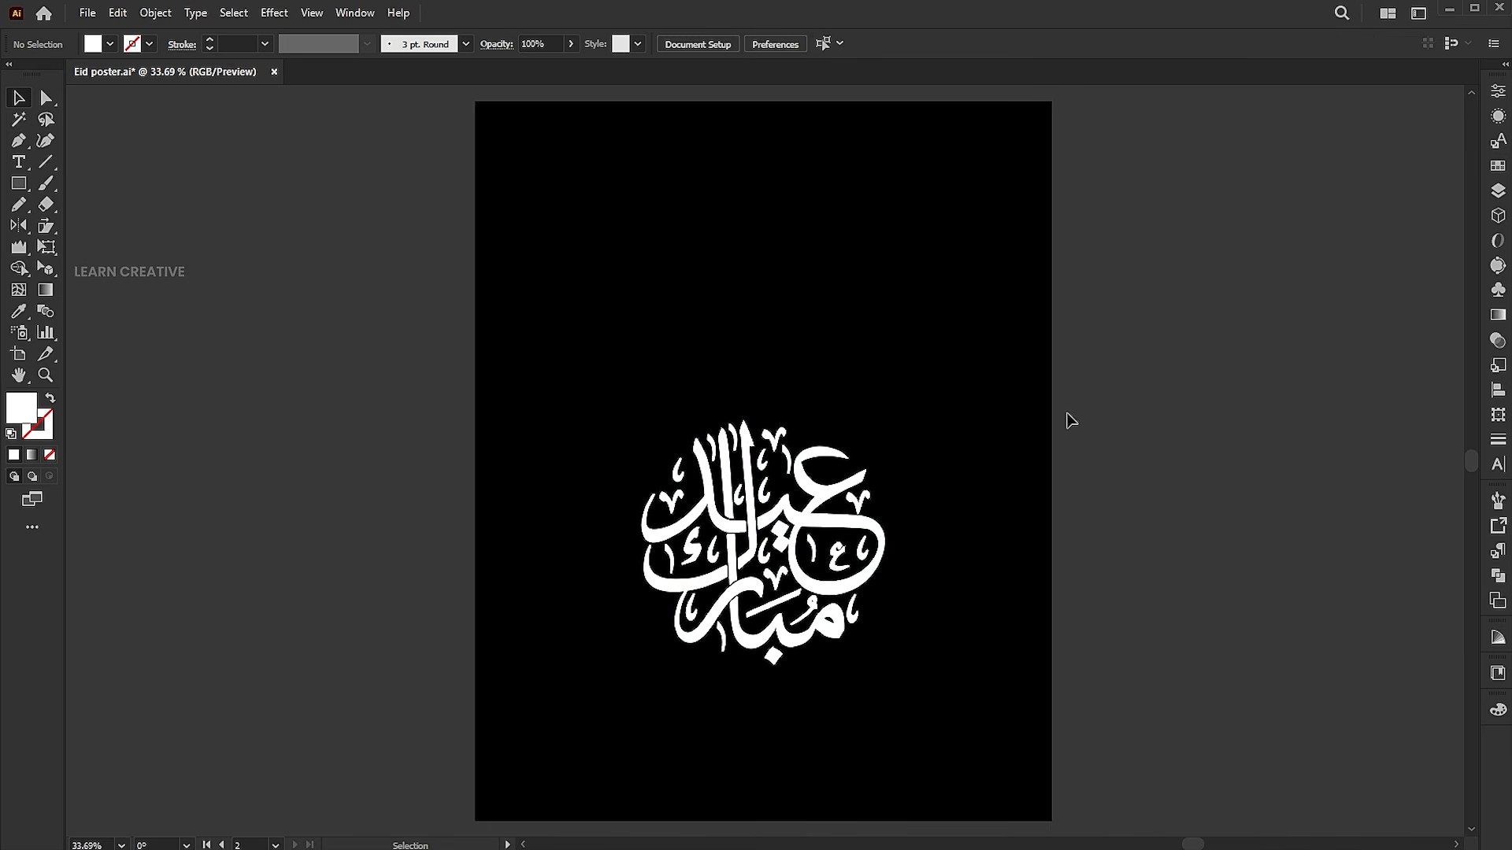
Draw a white rectangle about 424 by 931 px from the poster's top edge down over most of the calligraphy
{"action": "left_click", "coordinate": [20, 184]}
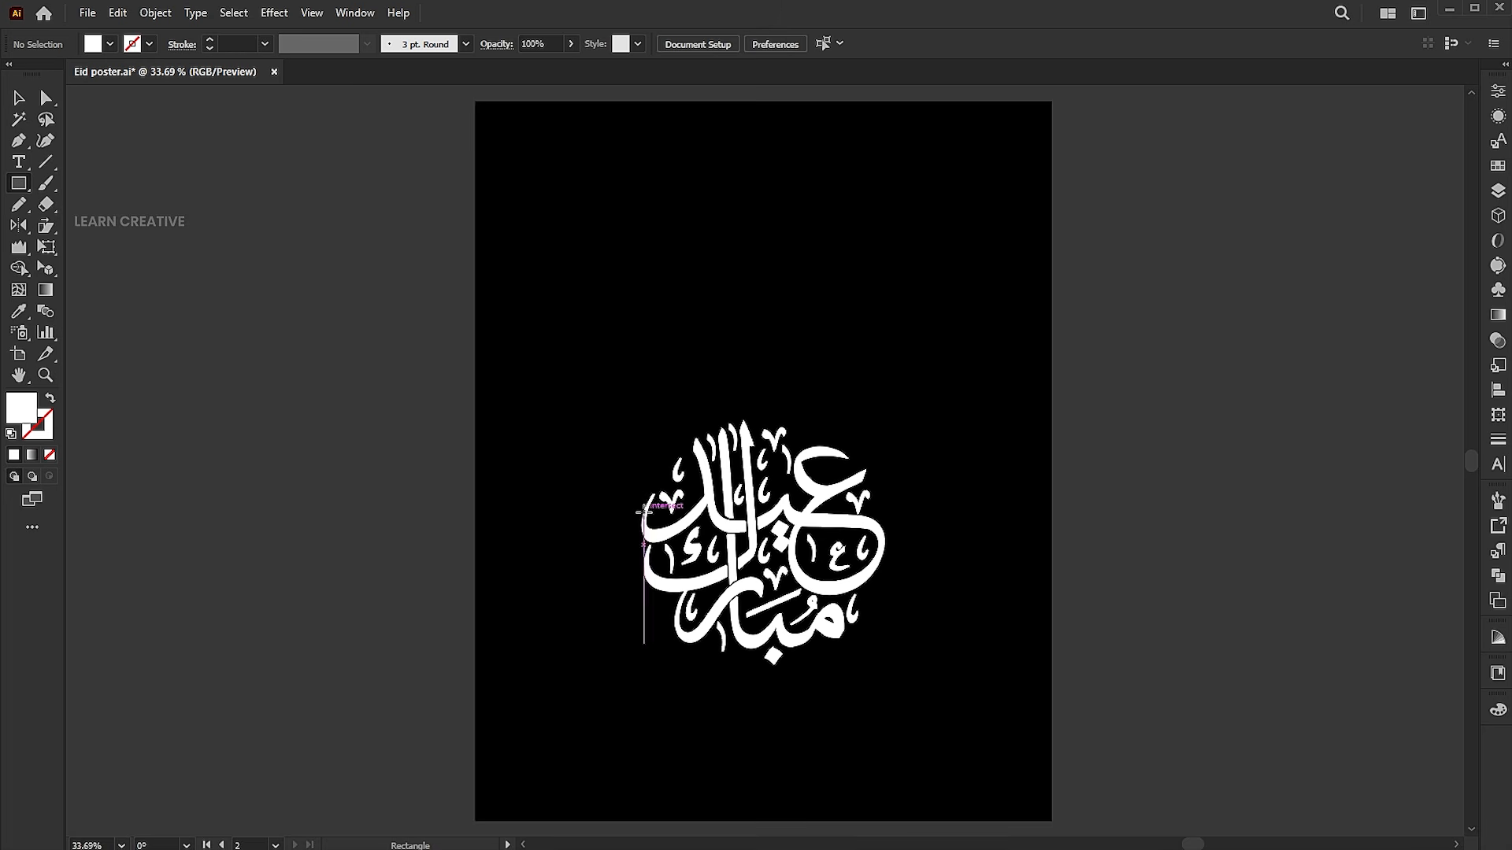
{"action": "left_click_drag", "start_coordinate": [646, 502], "coordinate": [874, 141]}
{"action": "key", "text": "v"}
{"action": "scroll", "coordinate": [918, 409], "scroll_direction": "down", "scroll_amount": 1}
{"action": "left_click_drag", "start_coordinate": [775, 481], "coordinate": [775, 576]}
{"action": "left_click", "coordinate": [1107, 429]}
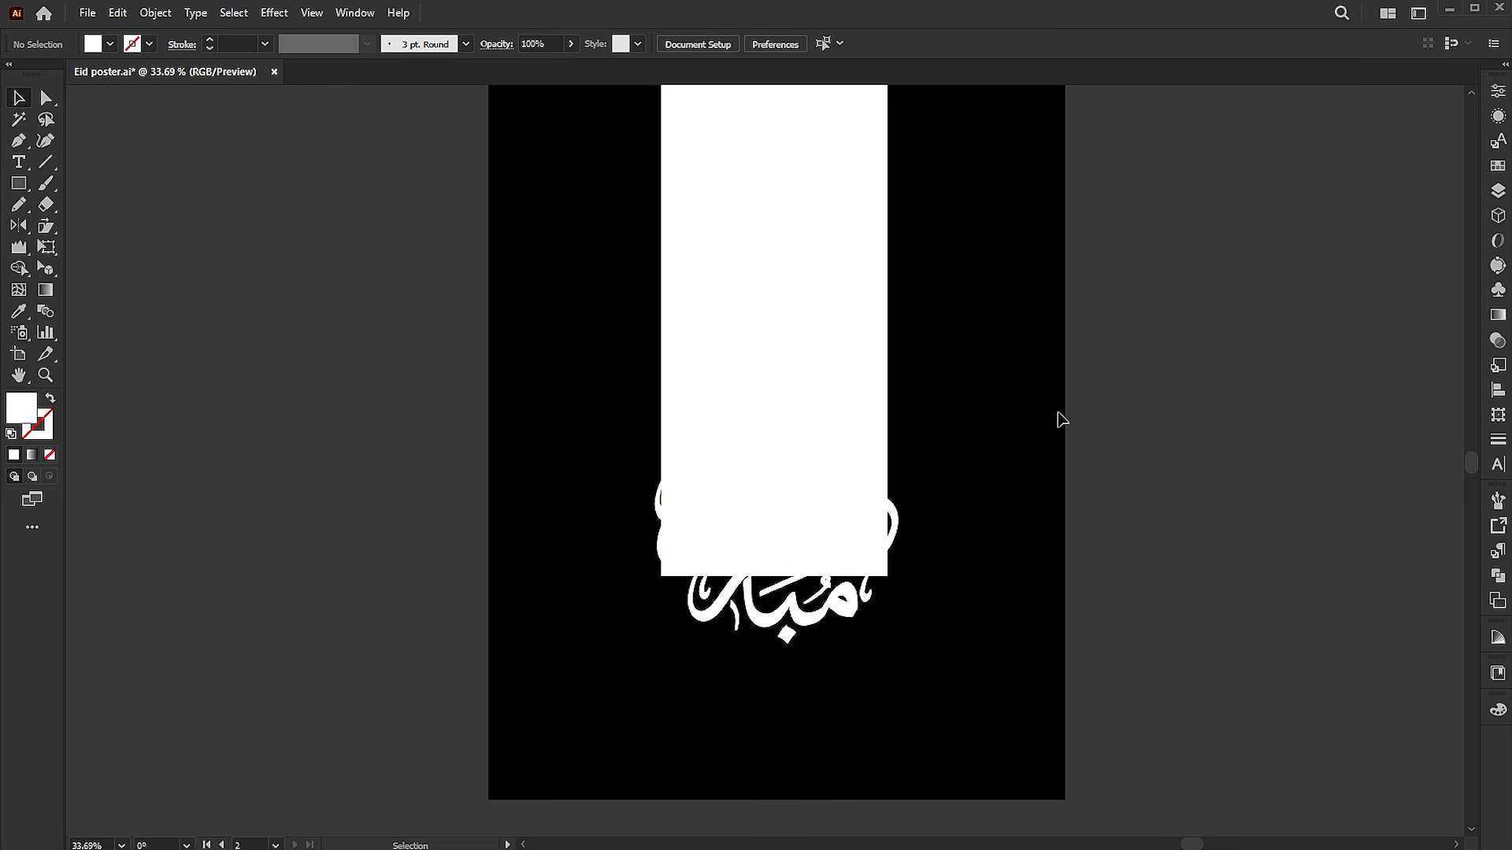
Place the linked mosque photo and position it so that it covers the white rectangle
{"action": "left_click", "coordinate": [763, 334]}
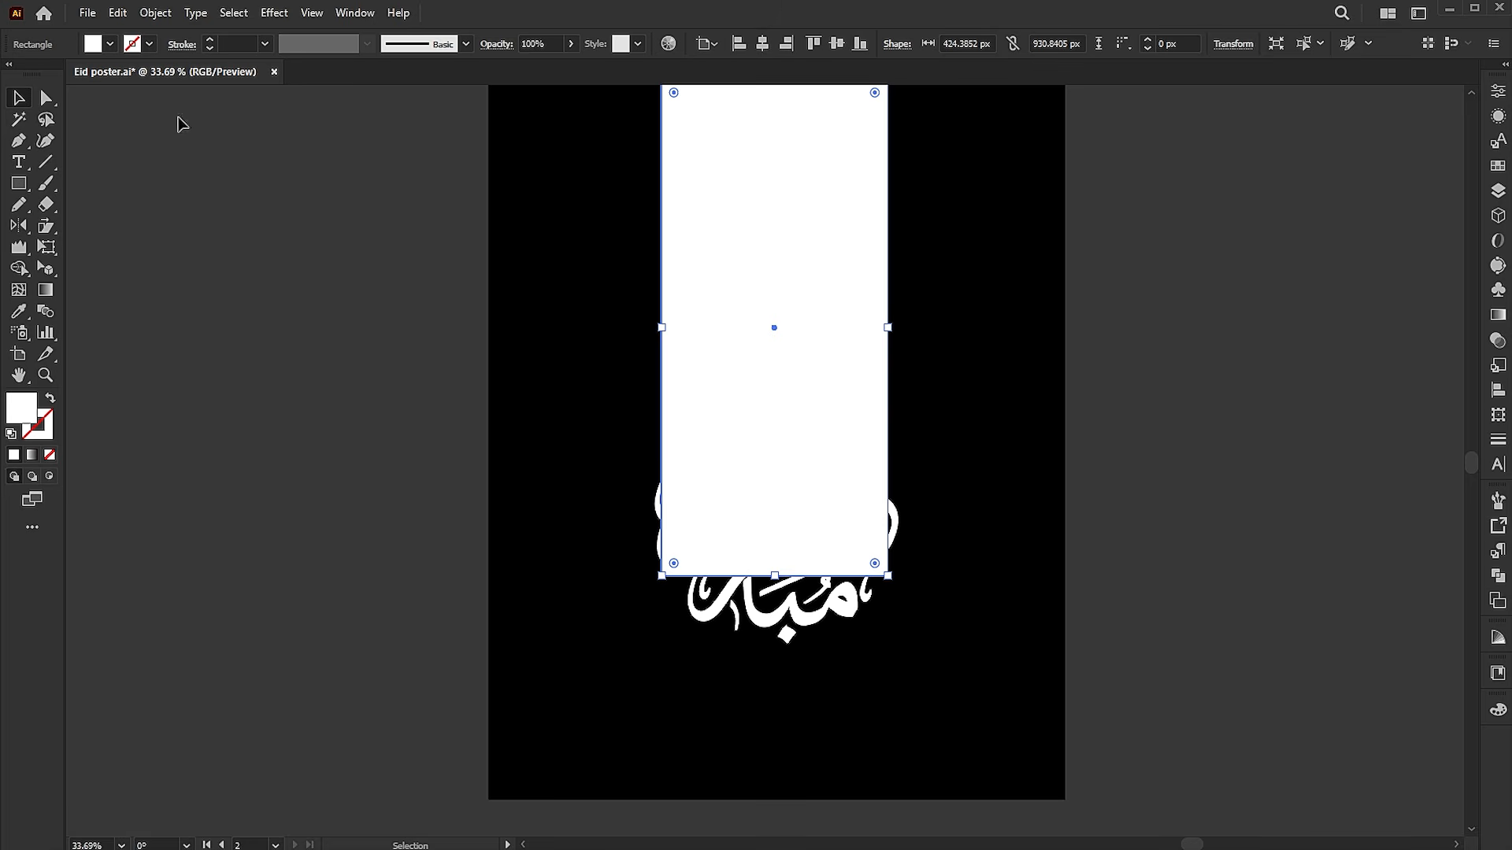
{"action": "left_click", "coordinate": [100, 14]}
{"action": "left_click", "coordinate": [134, 334]}
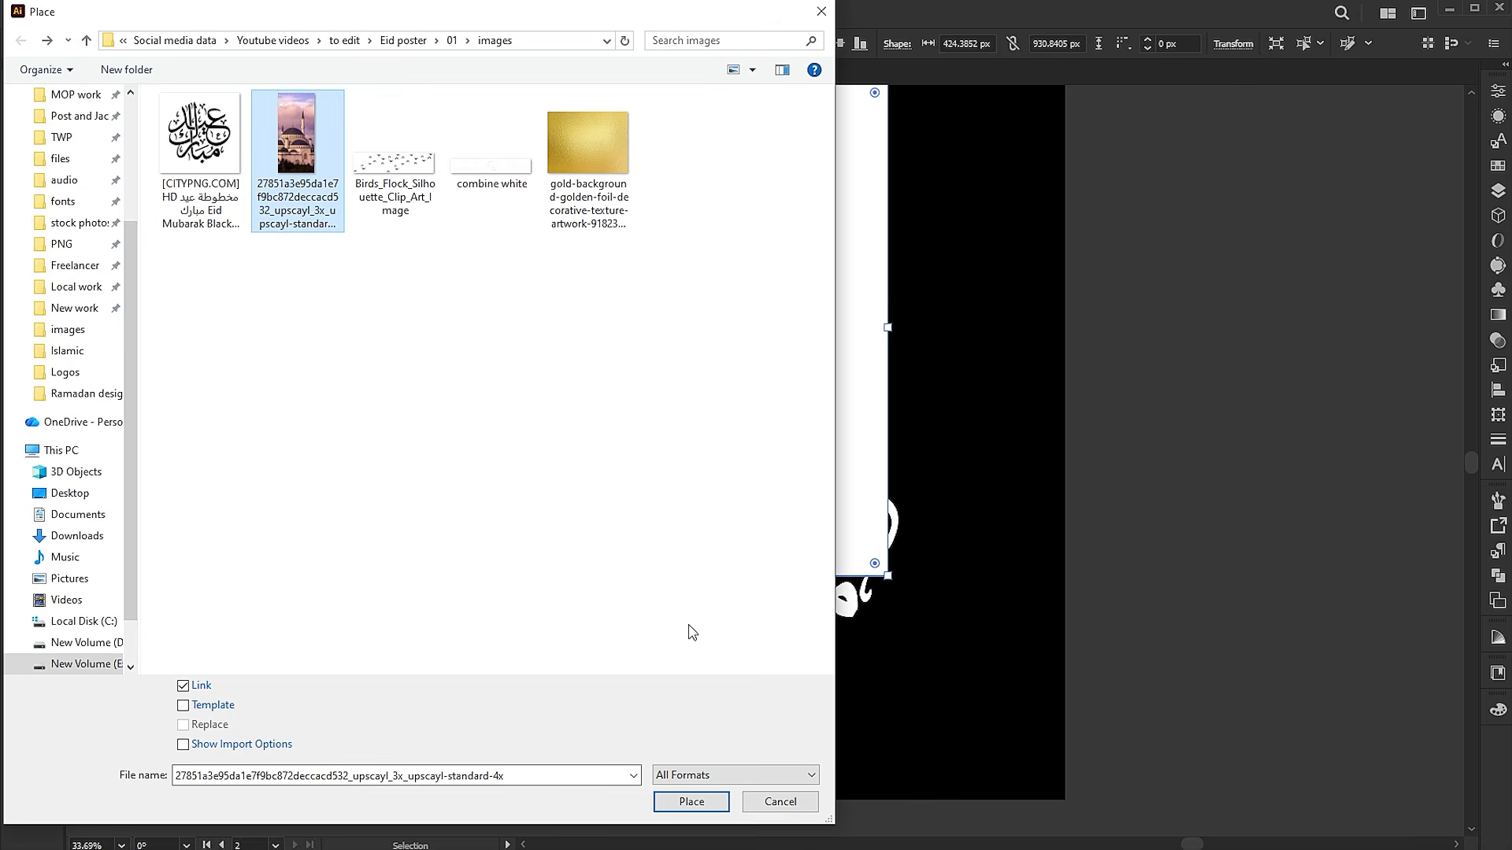
{"action": "left_click", "coordinate": [707, 804]}
{"action": "left_click_drag", "start_coordinate": [672, 236], "coordinate": [1005, 550]}
{"action": "left_click_drag", "start_coordinate": [815, 391], "coordinate": [925, 377]}
{"action": "left_click_drag", "start_coordinate": [825, 367], "coordinate": [832, 368]}
Send the mosque photo backward behind the white rectangle and clip it to the rectangle with a clipping mask
{"action": "right_click", "coordinate": [792, 302]}
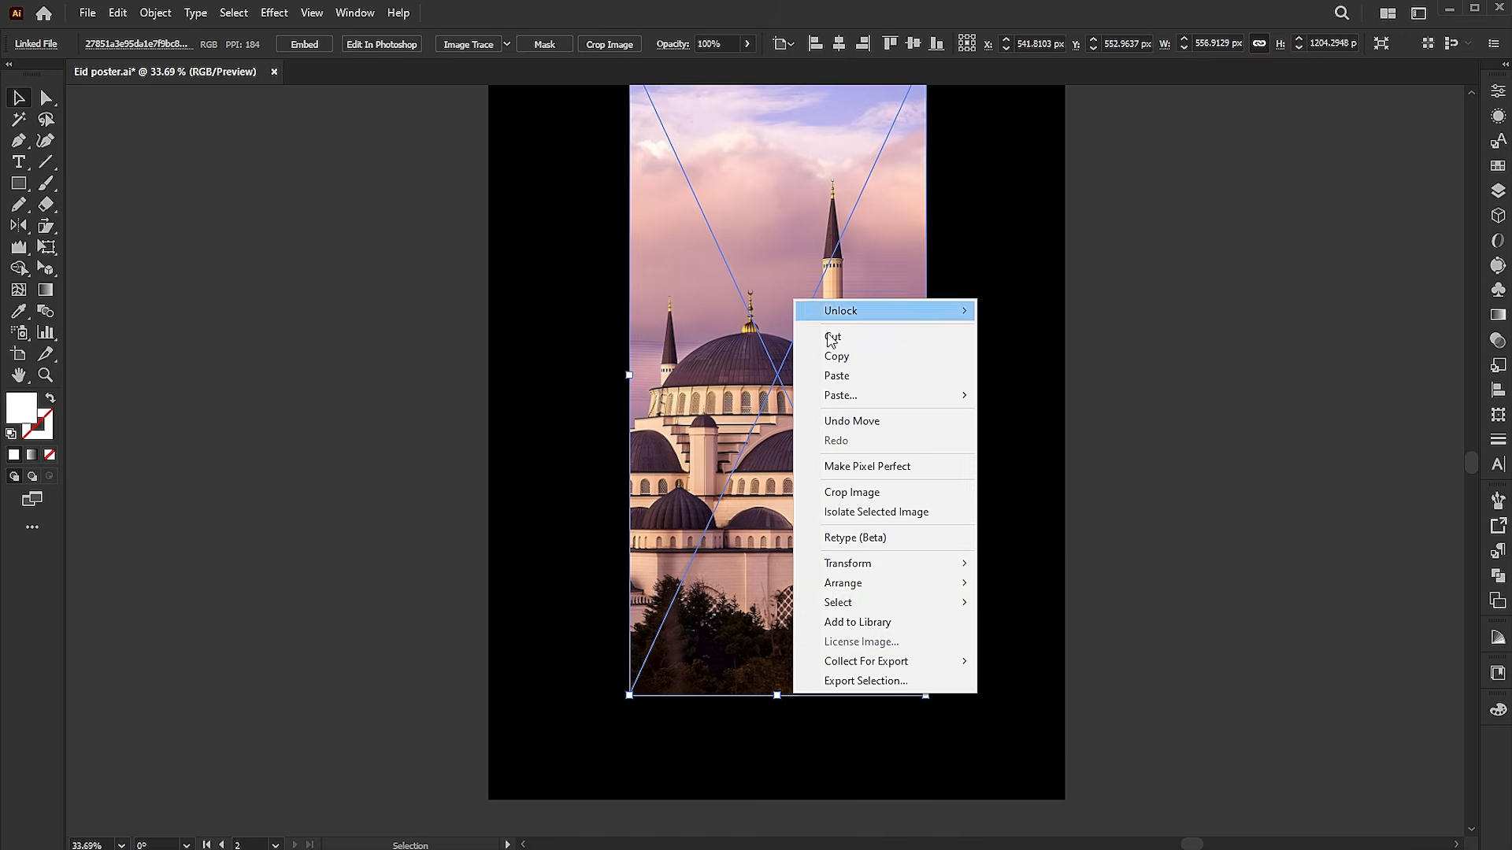
{"action": "mouse_move", "coordinate": [881, 584]}
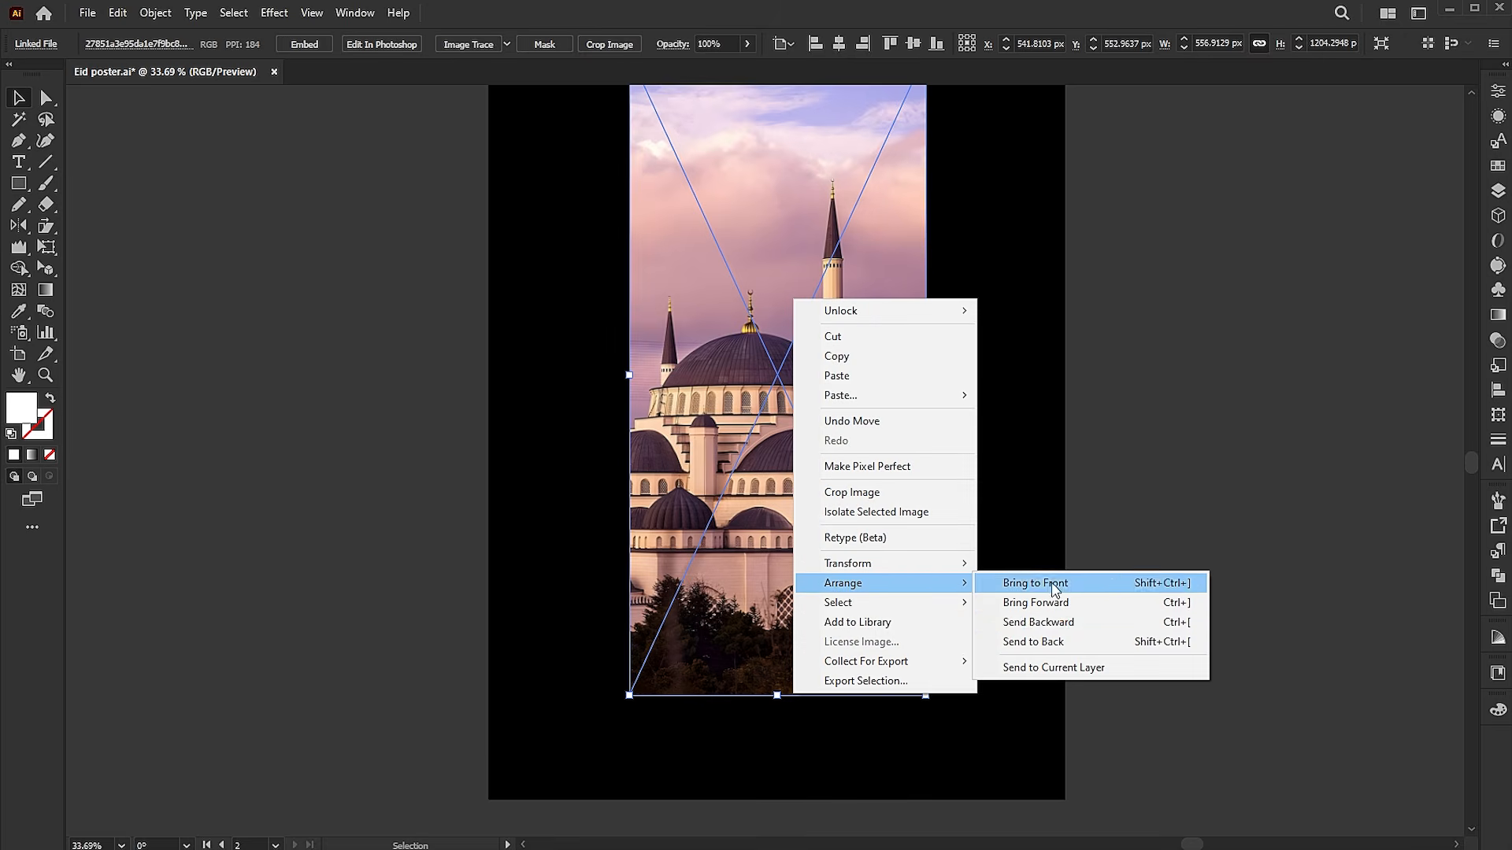
{"action": "left_click", "coordinate": [1039, 622]}
{"action": "left_click", "coordinate": [838, 340], "text": "shift"}
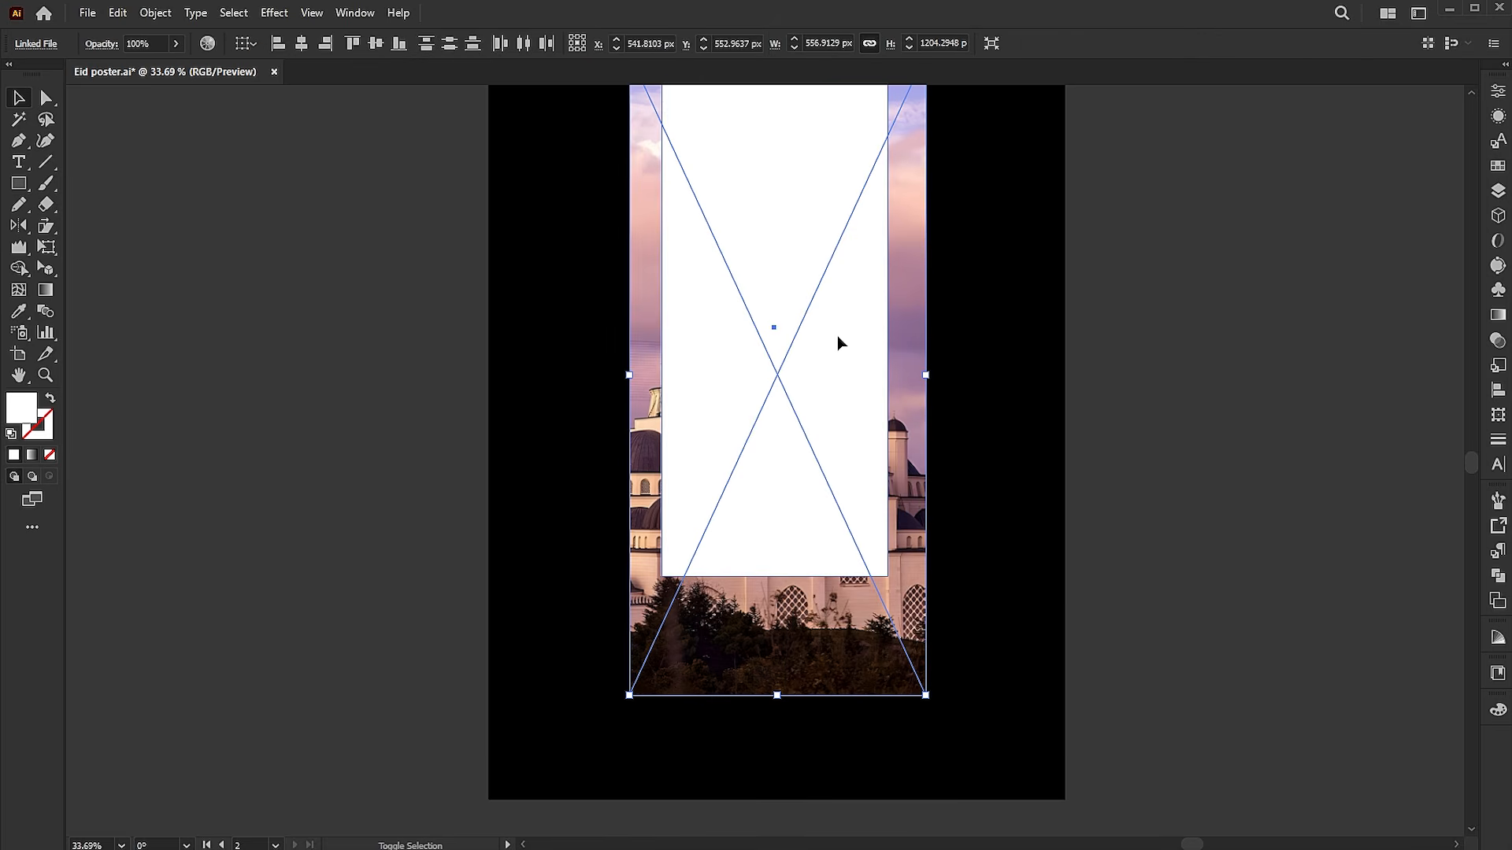
{"action": "right_click", "coordinate": [793, 250]}
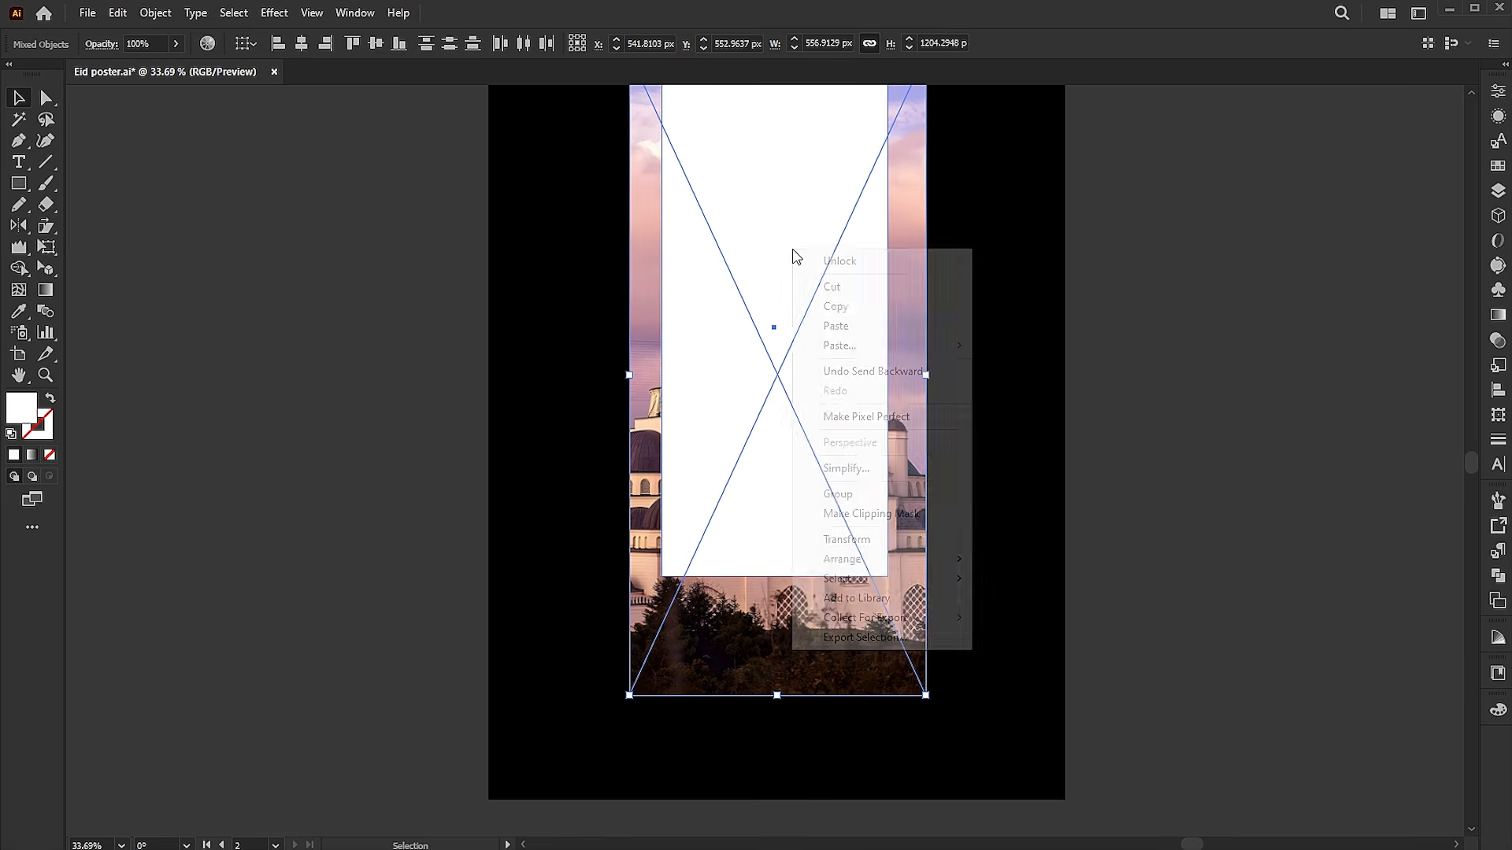
{"action": "left_click", "coordinate": [904, 510]}
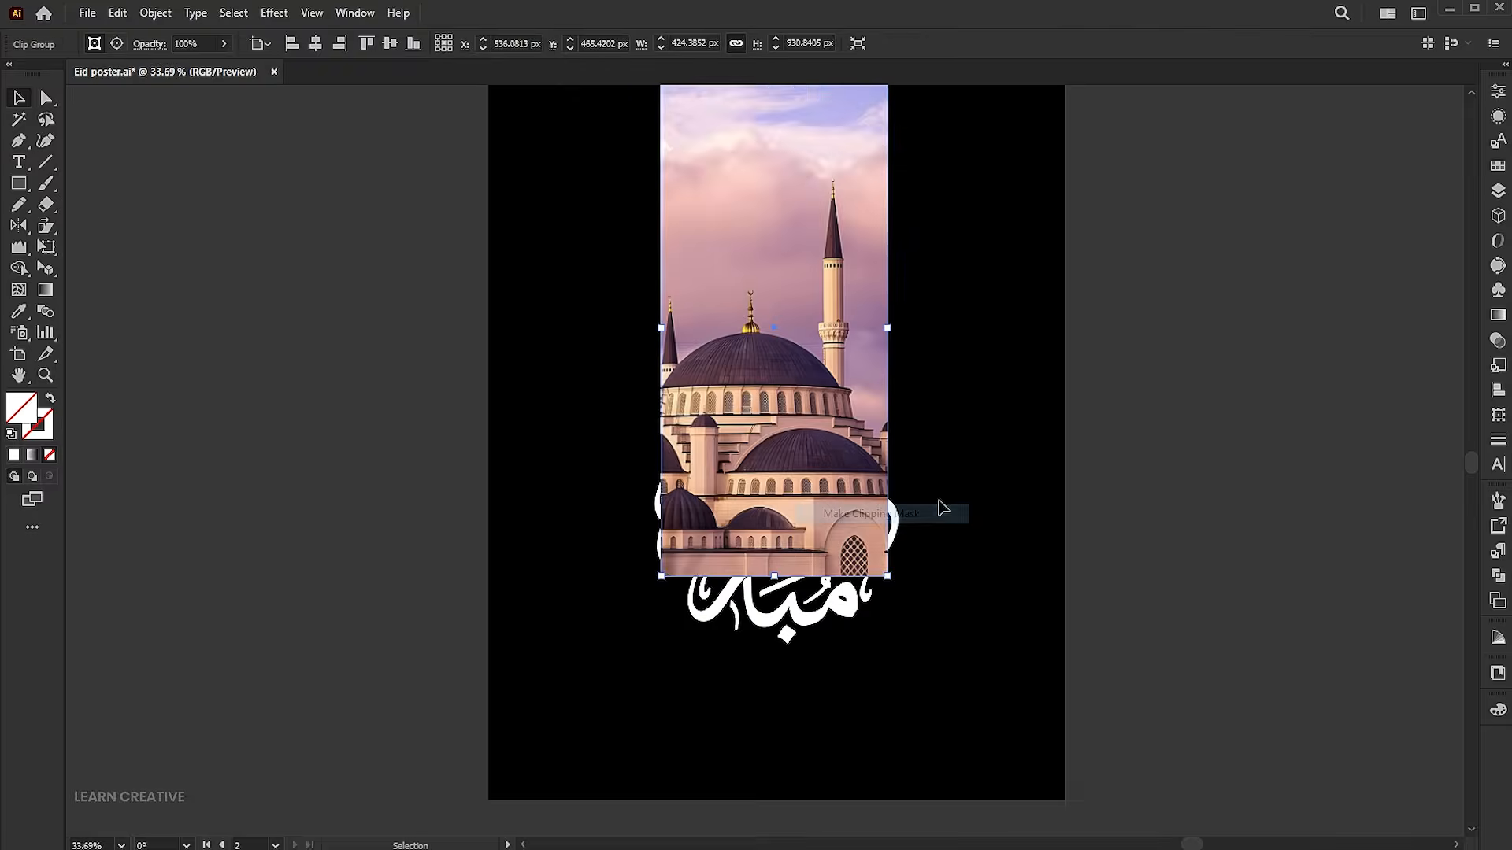
{"action": "left_click", "coordinate": [1111, 440]}
Shift the mosque photo slightly to the right and up inside its clipping mask, centring the main dome
{"action": "key", "text": "a"}
{"action": "left_click_drag", "start_coordinate": [748, 389], "coordinate": [763, 382]}
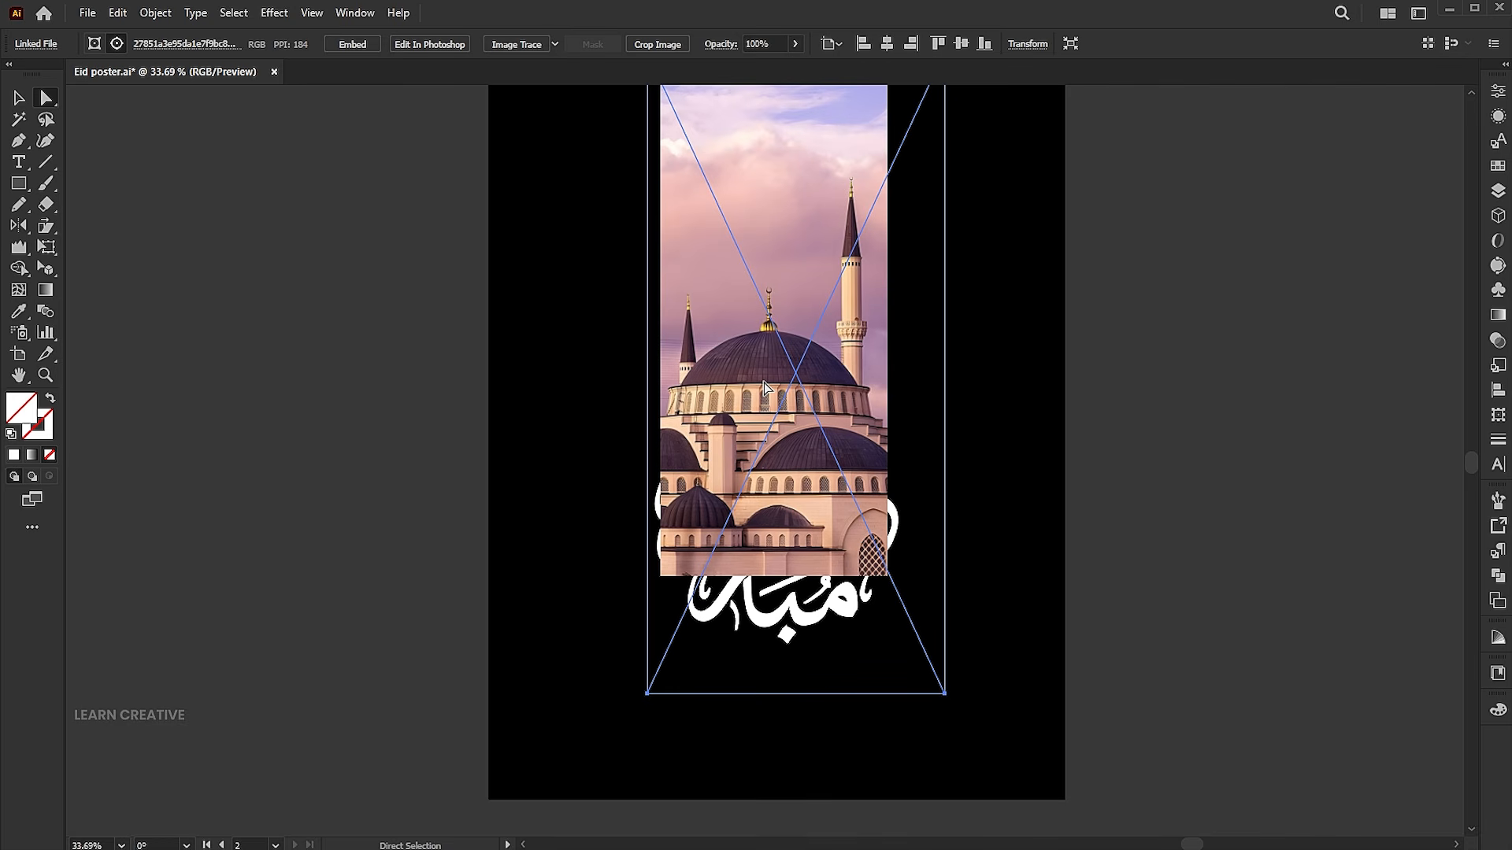
{"action": "left_click", "coordinate": [1194, 438]}
{"action": "key", "text": "v"}
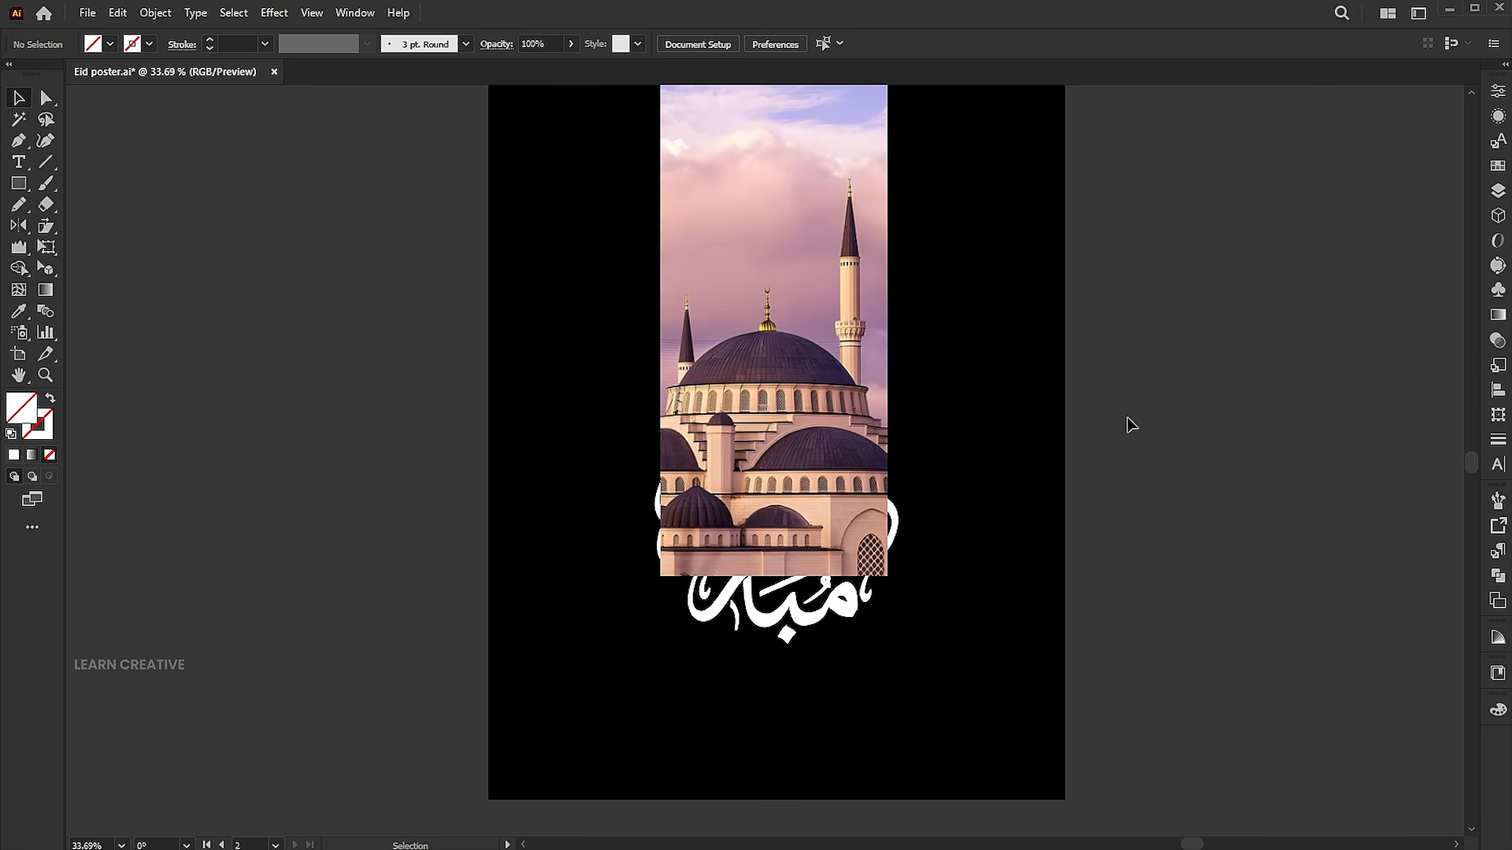
Bring the white calligraphy to the front of the mosque photo
{"action": "left_click", "coordinate": [883, 612]}
{"action": "right_click", "coordinate": [885, 613]}
{"action": "mouse_move", "coordinate": [906, 522]}
{"action": "left_click", "coordinate": [1071, 516]}
{"action": "left_click", "coordinate": [1165, 452]}
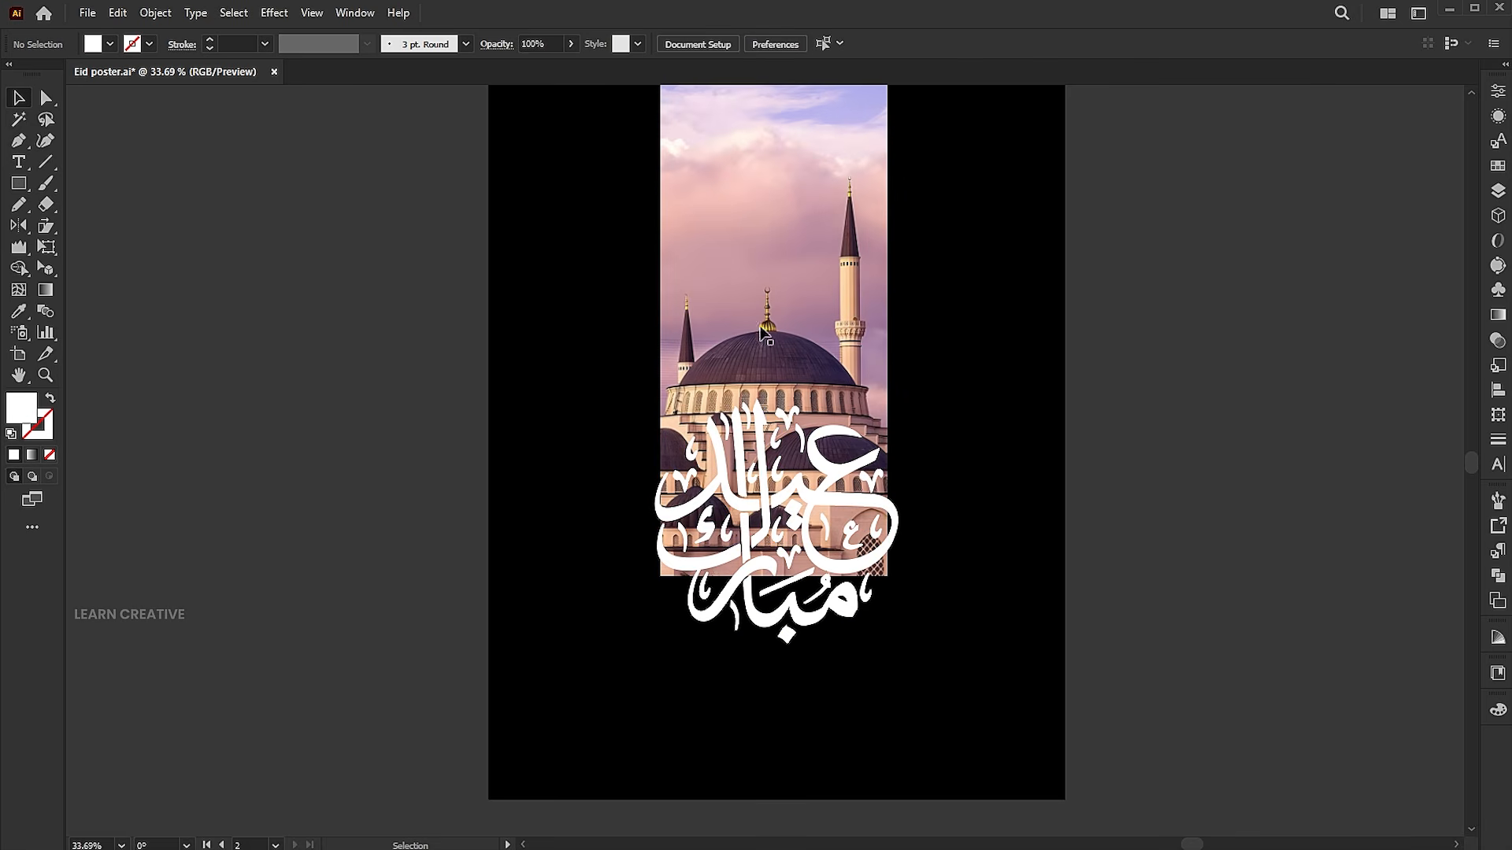
Embed the linked mosque photo inside the clip group into the document
{"action": "left_click", "coordinate": [752, 297]}
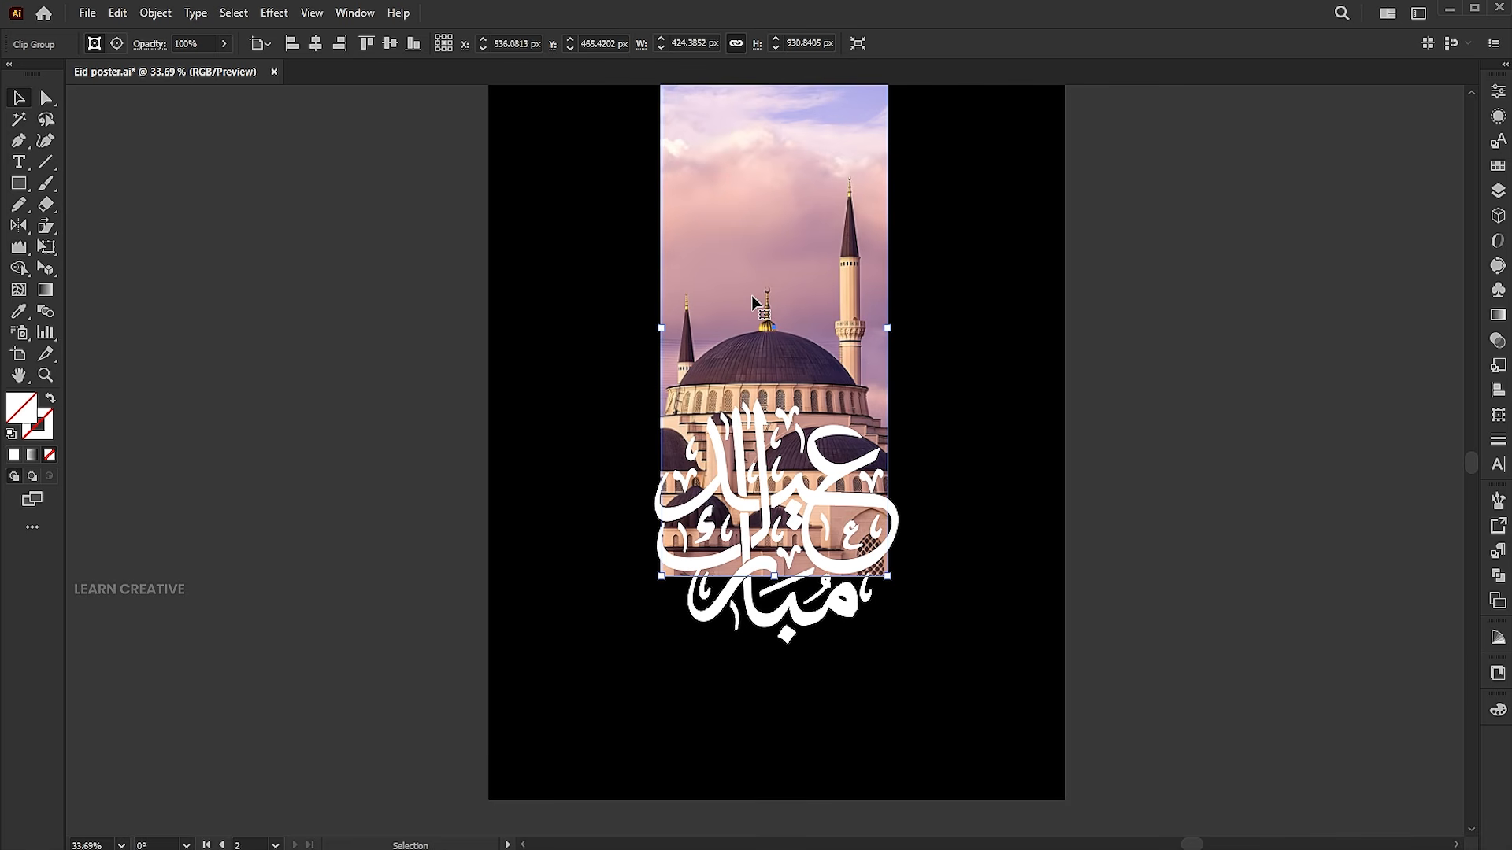
{"action": "left_click", "coordinate": [1114, 292]}
{"action": "left_click", "coordinate": [48, 99]}
{"action": "left_click", "coordinate": [776, 172]}
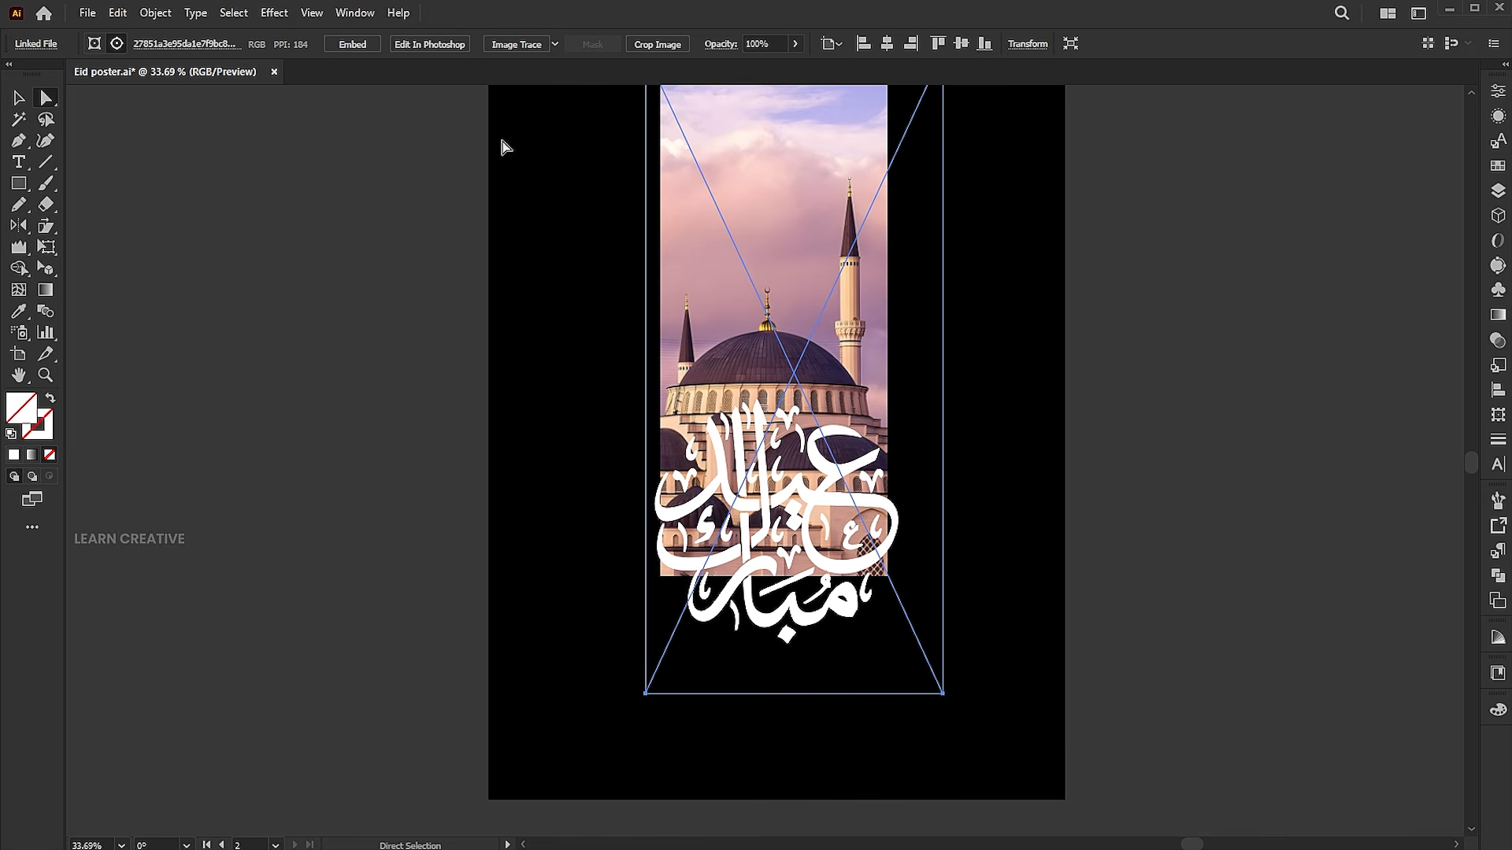
{"action": "left_click", "coordinate": [347, 46]}
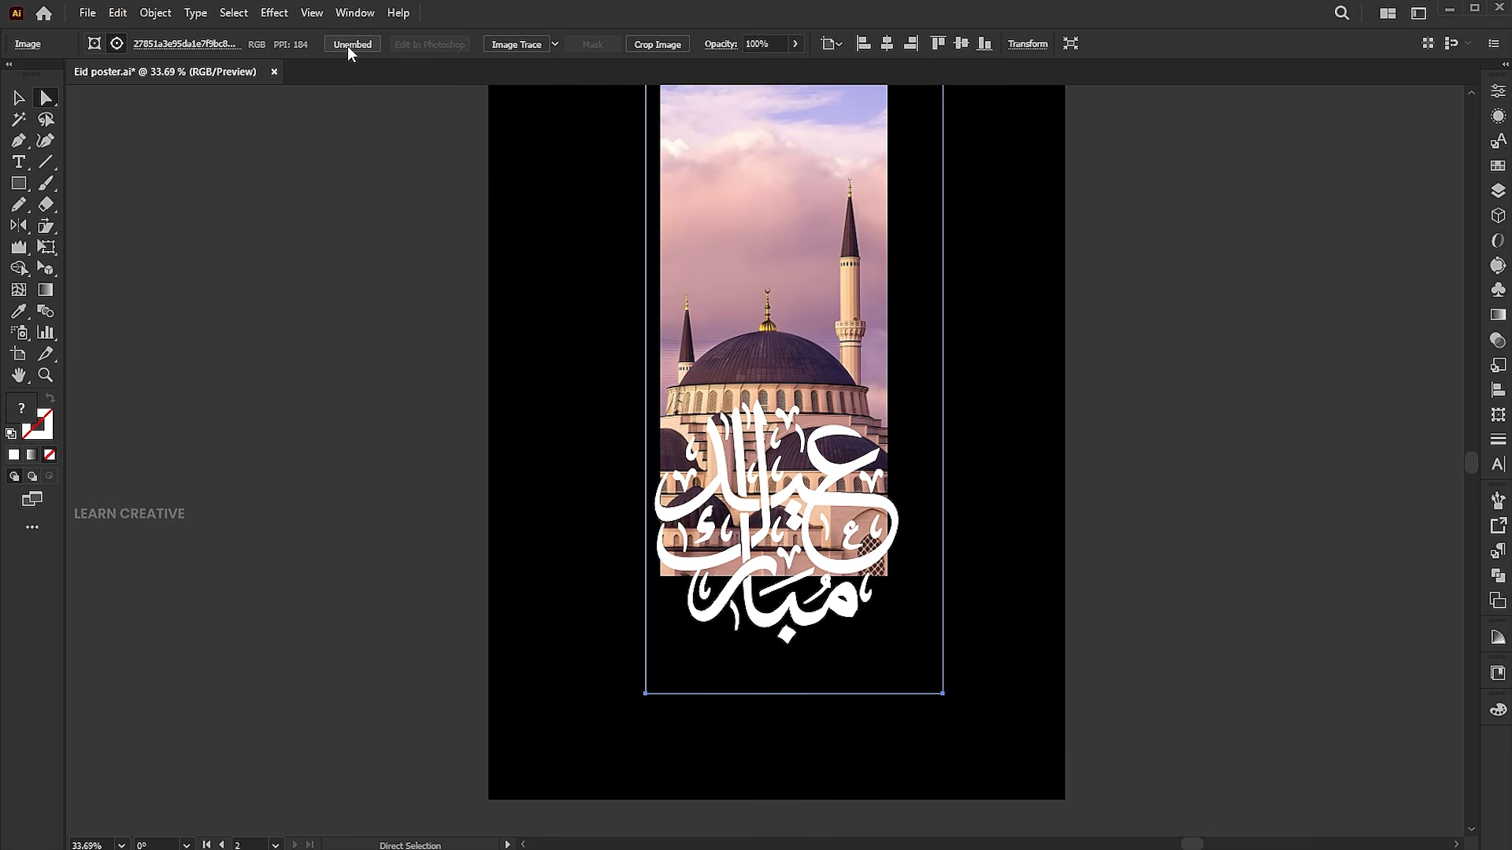
Convert the embedded mosque photo to grayscale and deselect it
{"action": "left_click", "coordinate": [117, 13]}
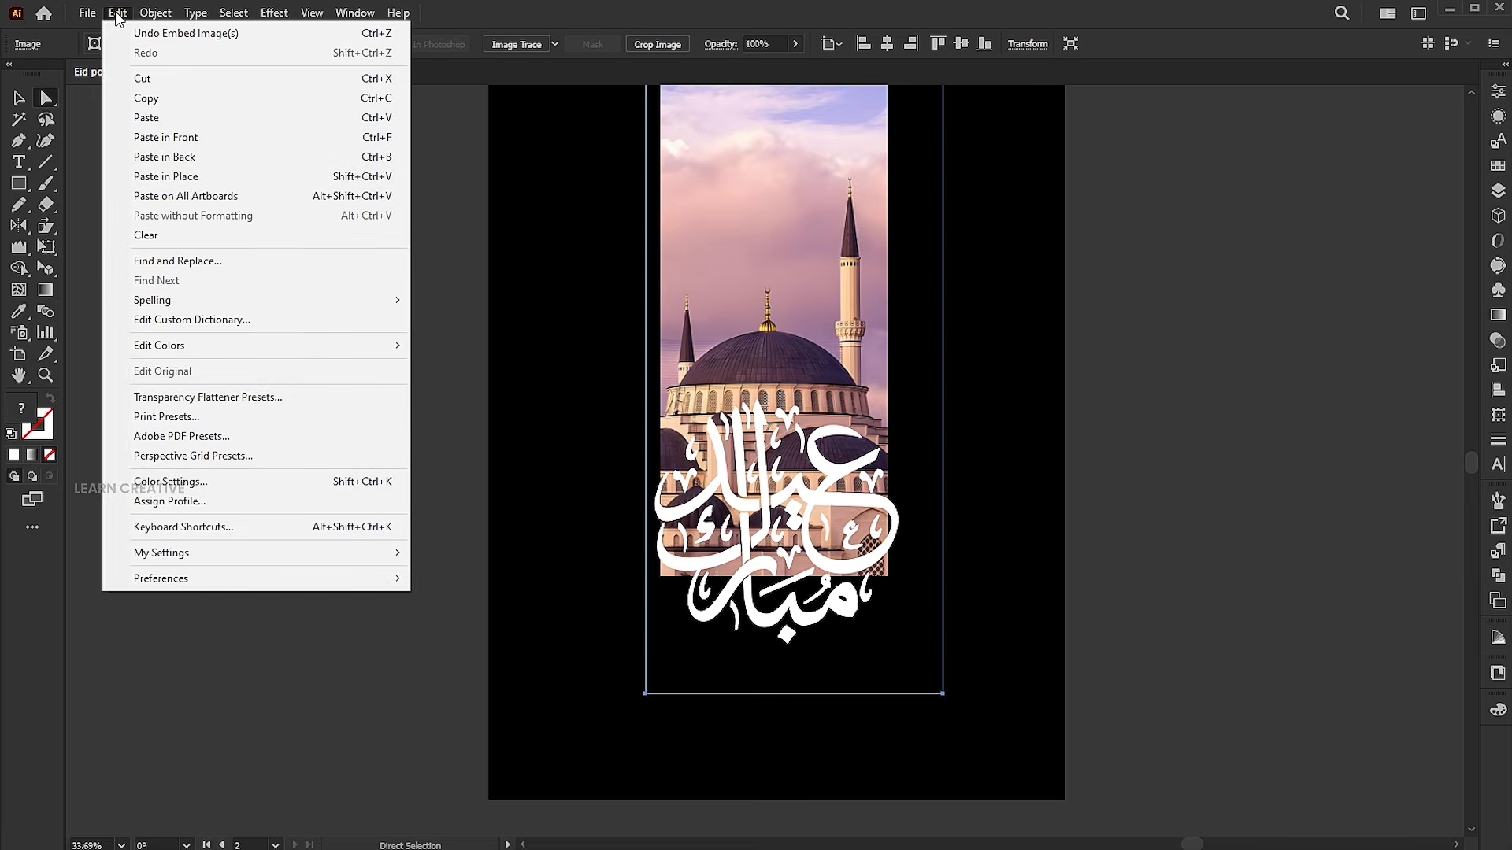
{"action": "mouse_move", "coordinate": [161, 343]}
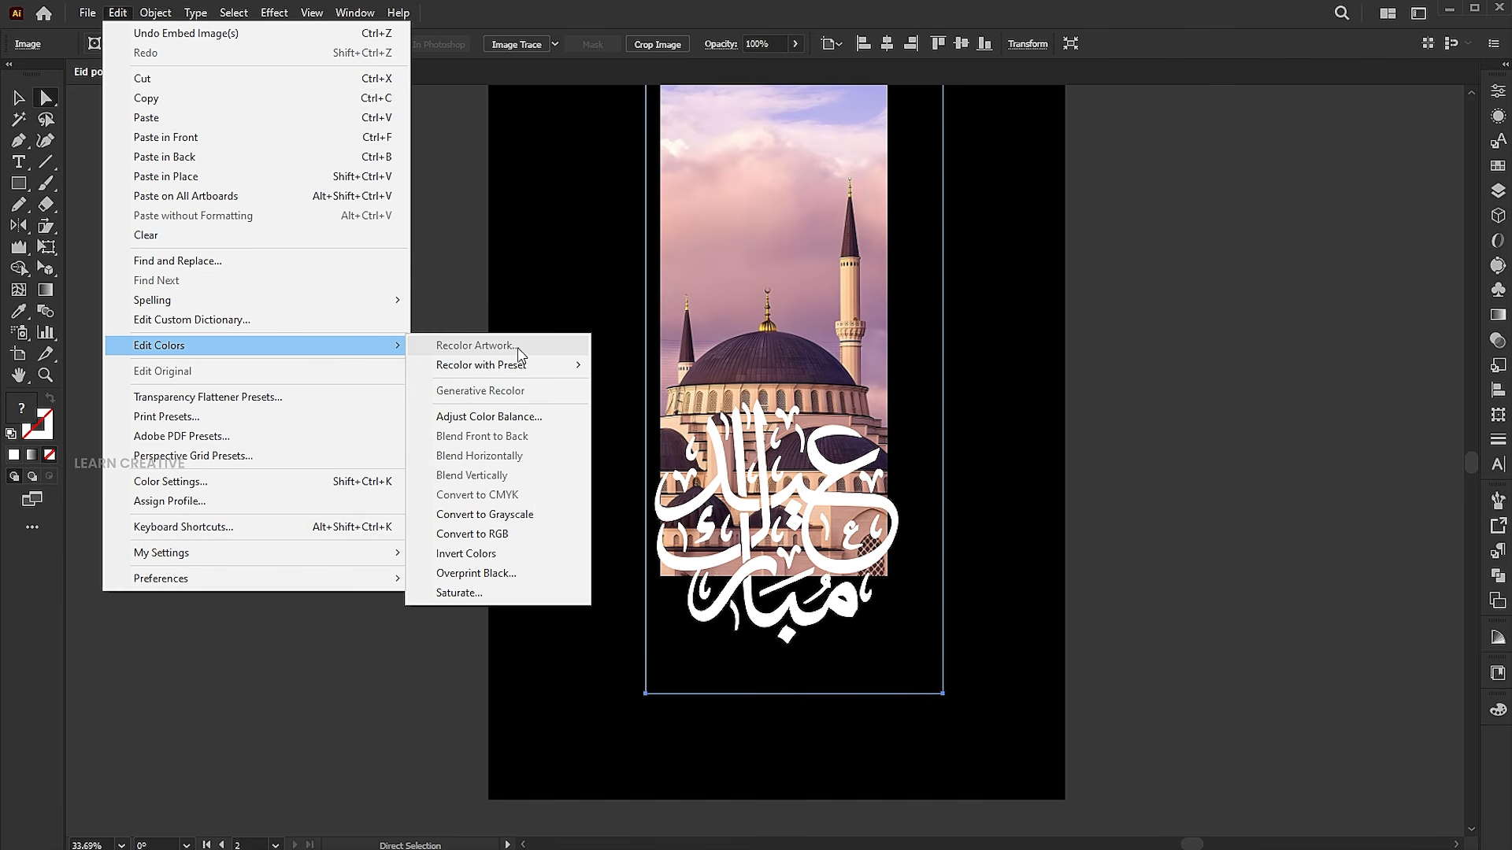
{"action": "left_click", "coordinate": [497, 516]}
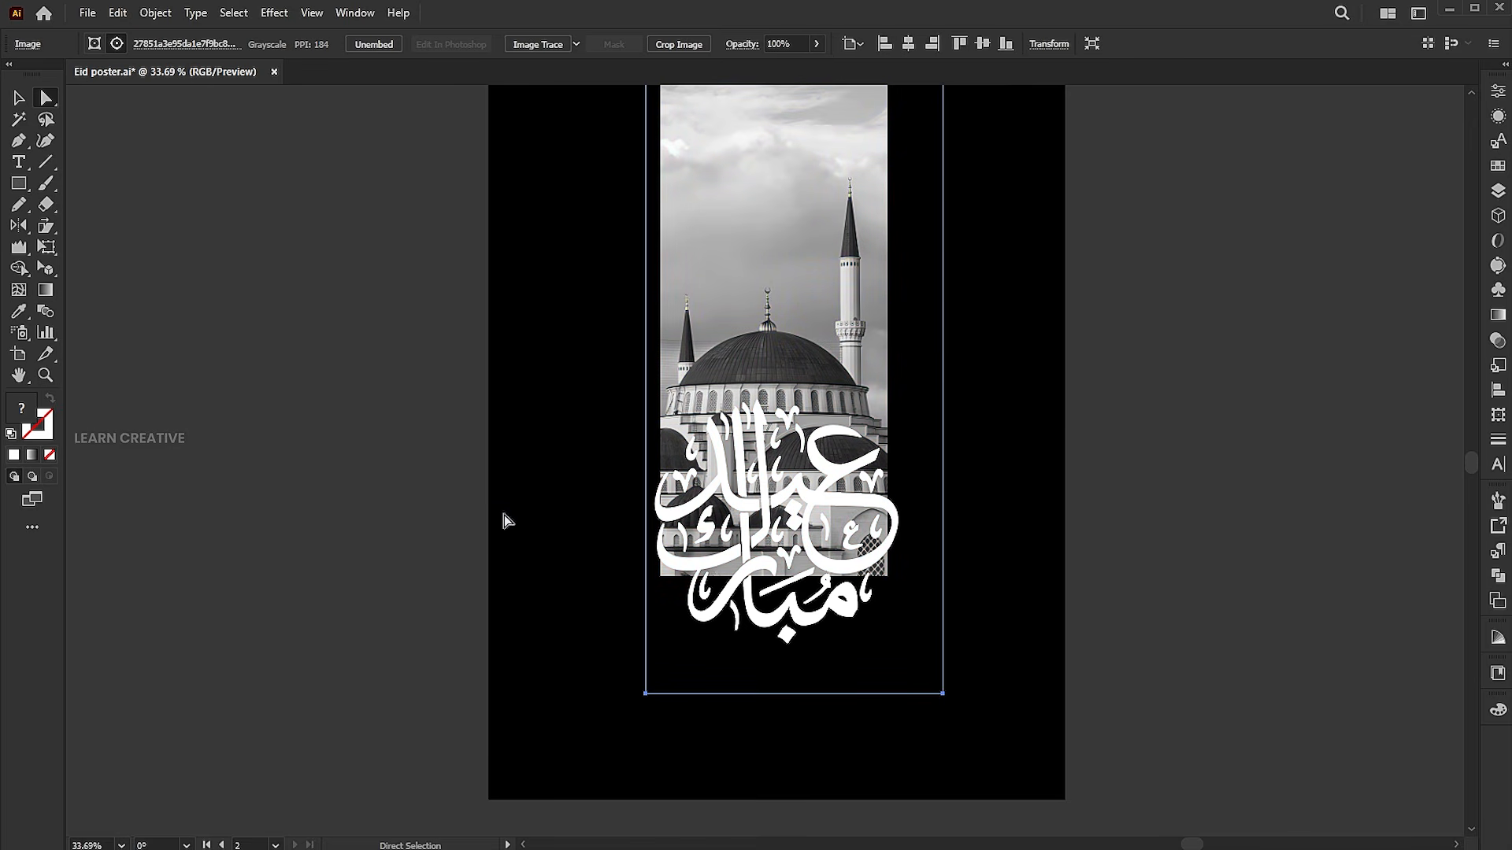
{"action": "key", "text": "v"}
{"action": "left_click", "coordinate": [1206, 394]}
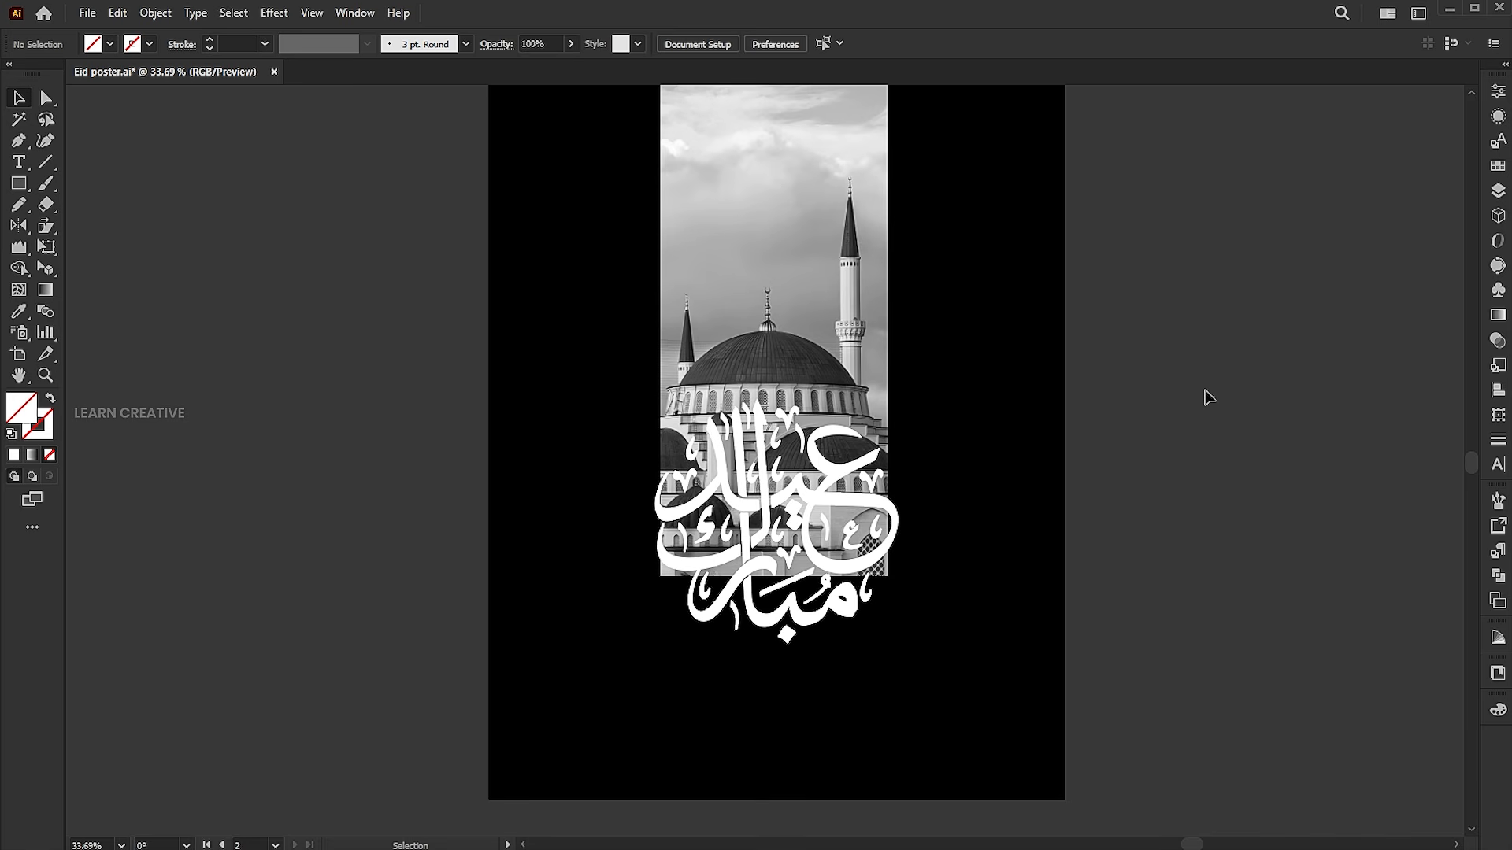
Draw a rectangle about 441 by 915 px over the mosque photo, starting at its upper left corner
{"action": "left_click", "coordinate": [18, 187]}
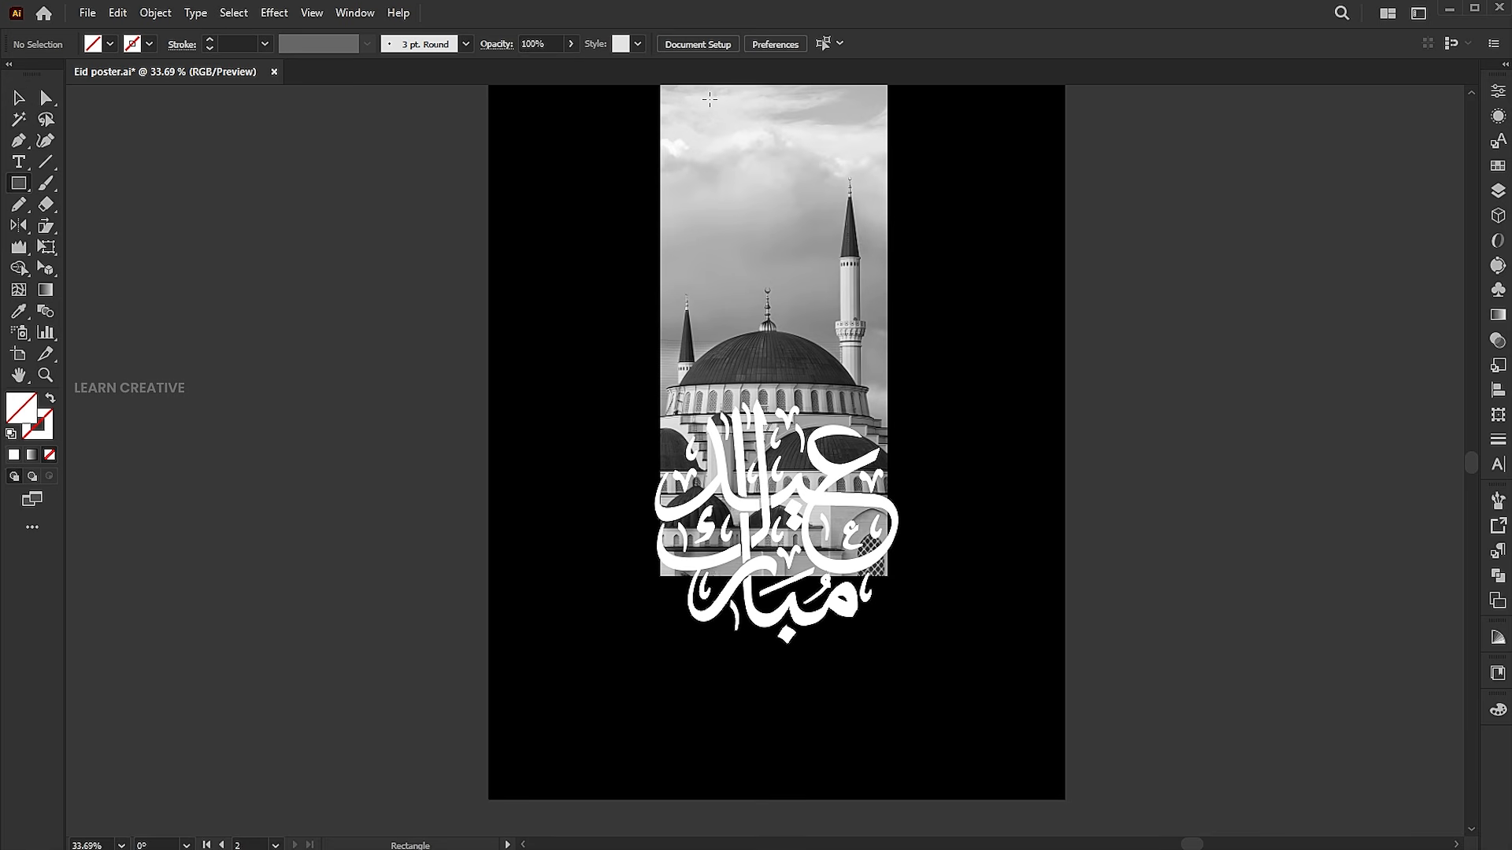
{"action": "left_click_drag", "start_coordinate": [722, 137], "coordinate": [719, 156]}
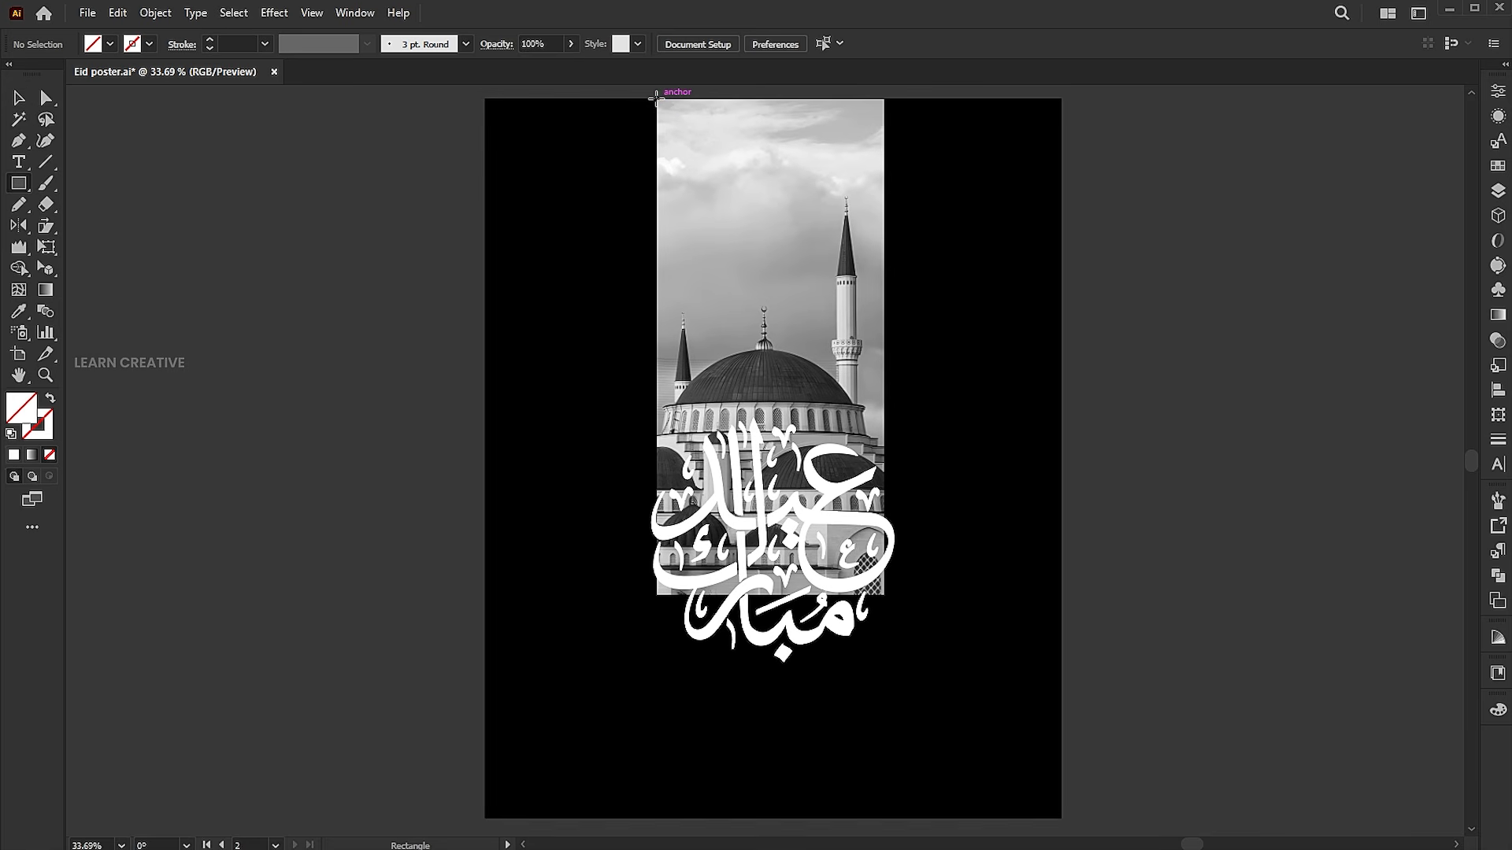
{"action": "left_click_drag", "start_coordinate": [656, 101], "coordinate": [888, 586]}
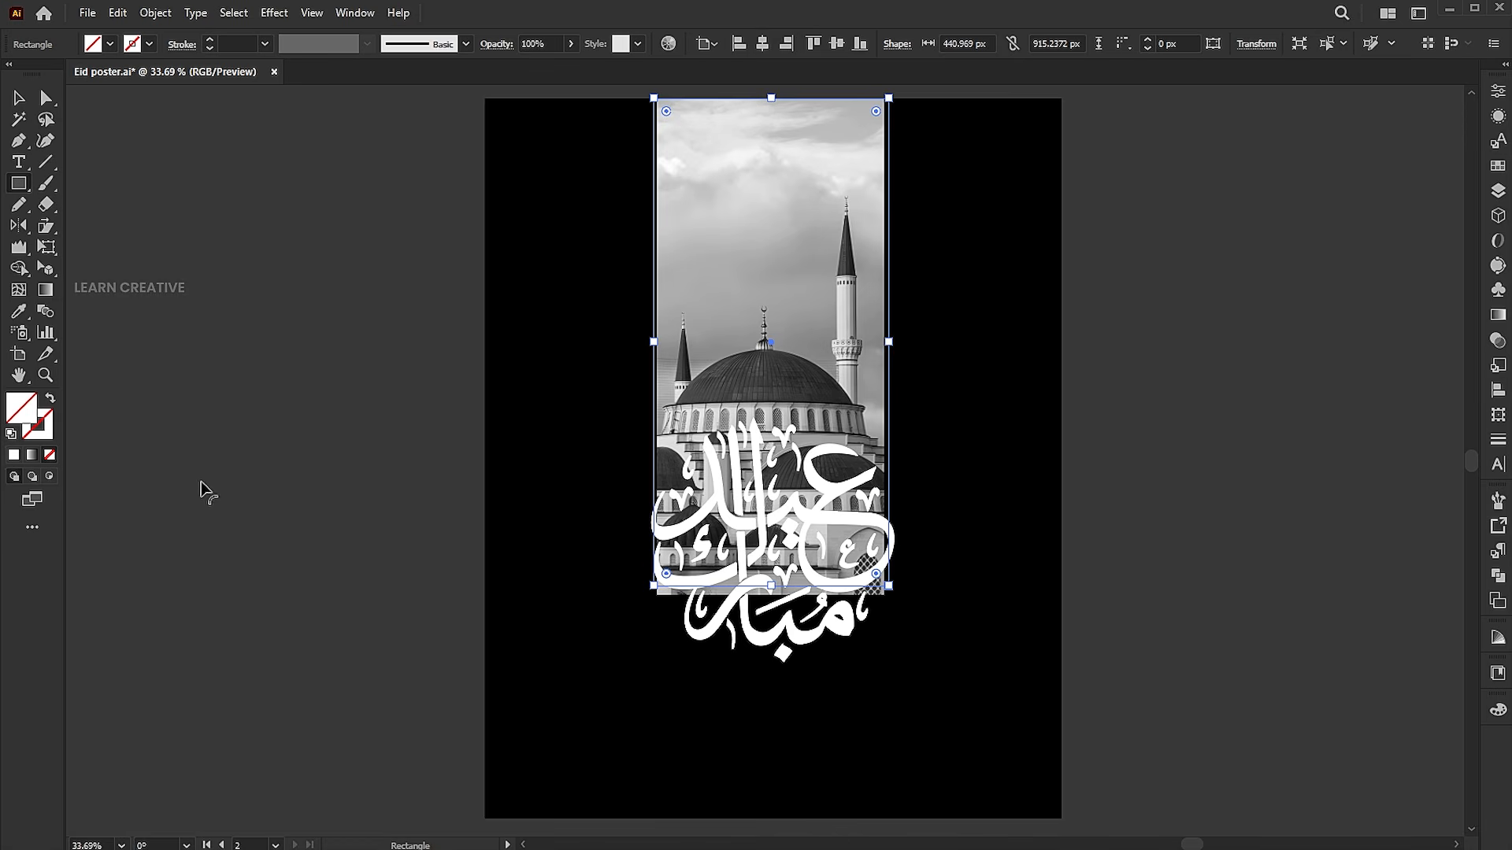
Fill the new rectangle with a linear gradient and set its dark end stop to pure black
{"action": "left_click", "coordinate": [33, 457]}
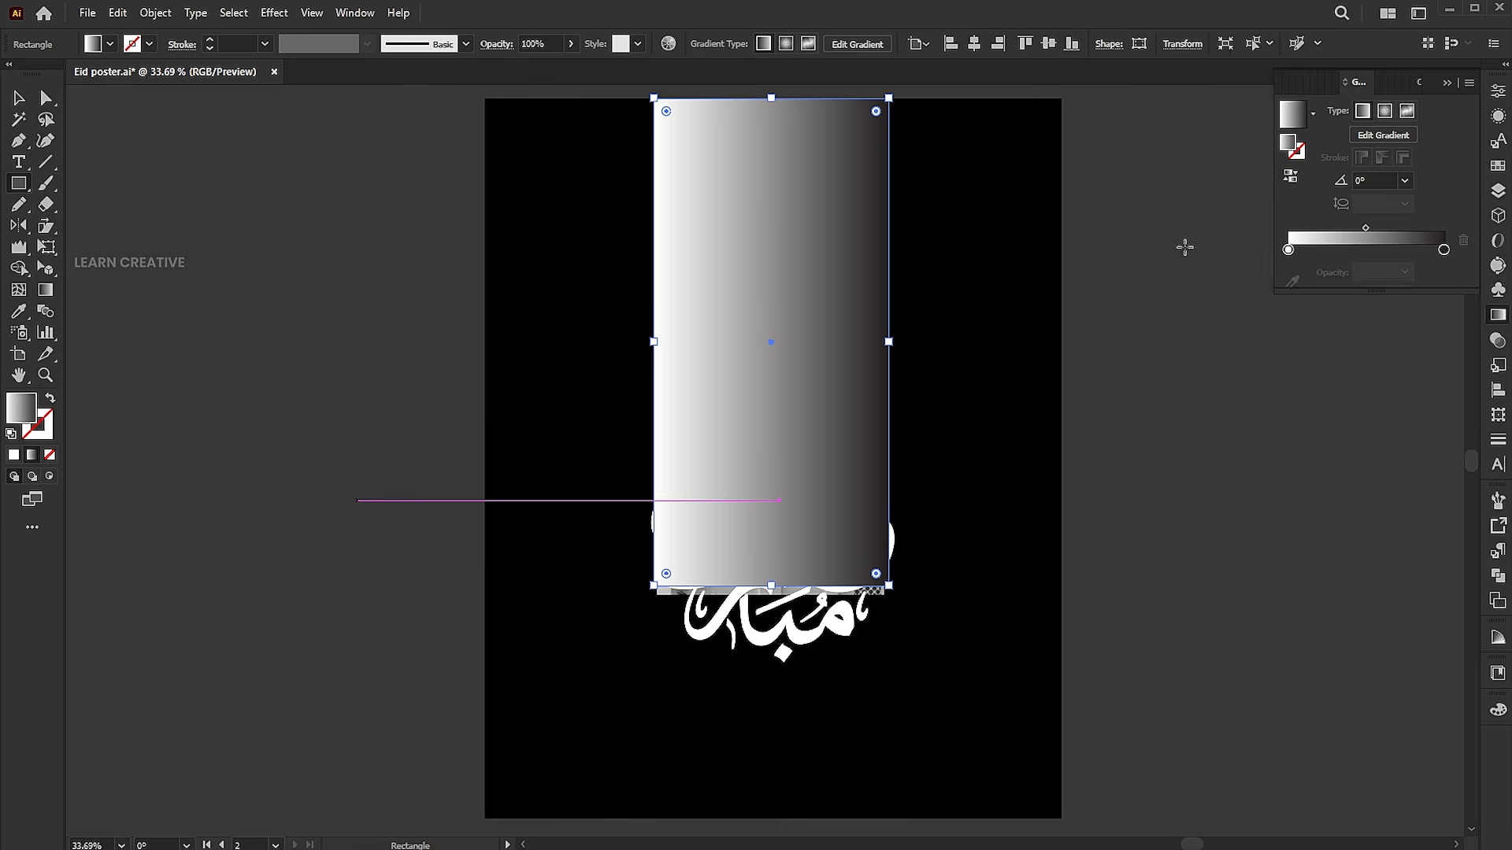
{"action": "double_click", "coordinate": [1443, 250]}
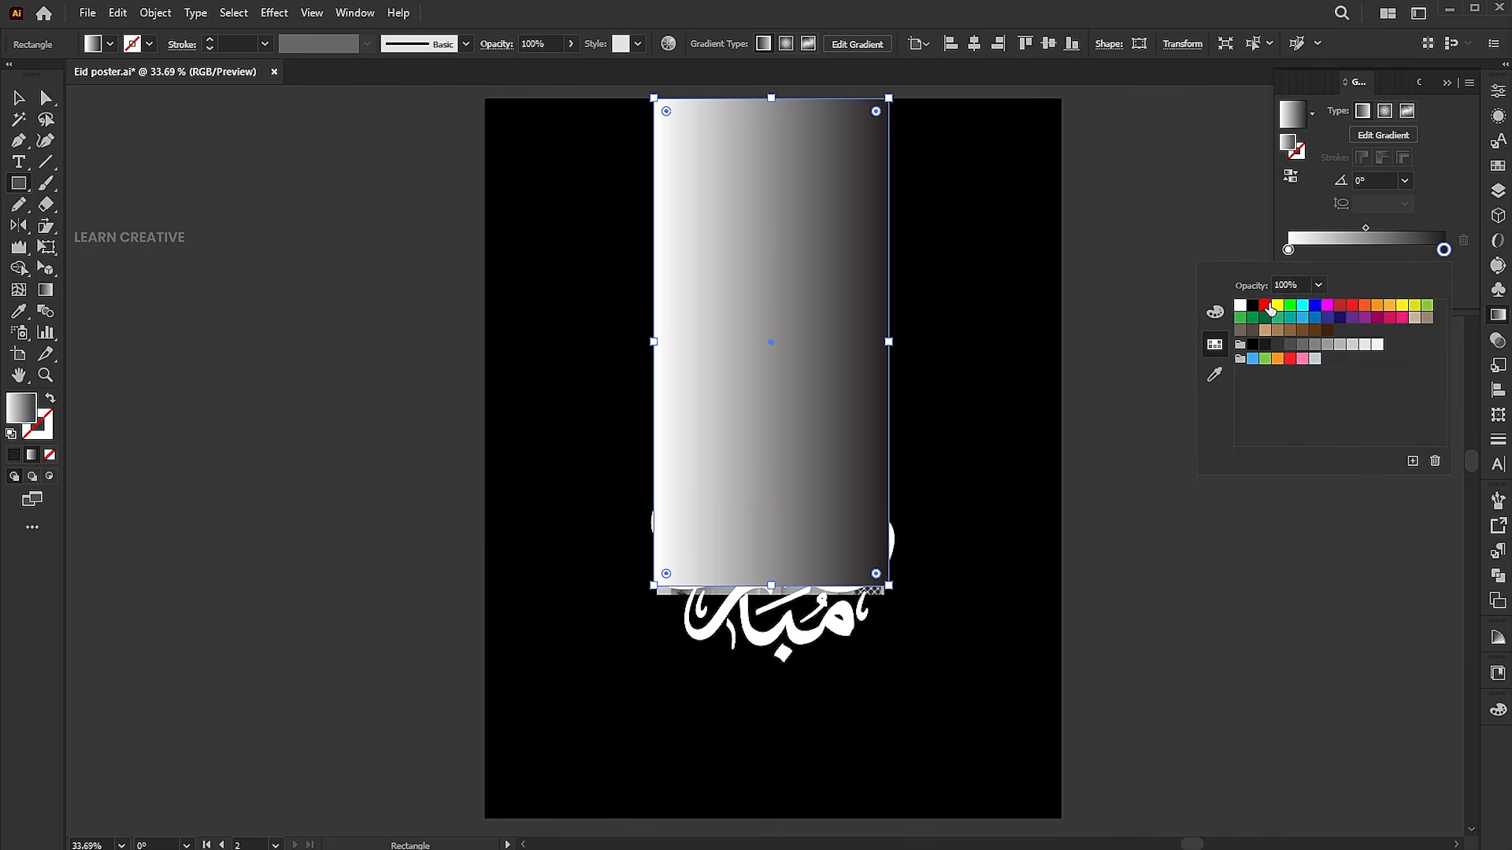
{"action": "left_click", "coordinate": [1252, 307]}
{"action": "left_click", "coordinate": [1452, 184]}
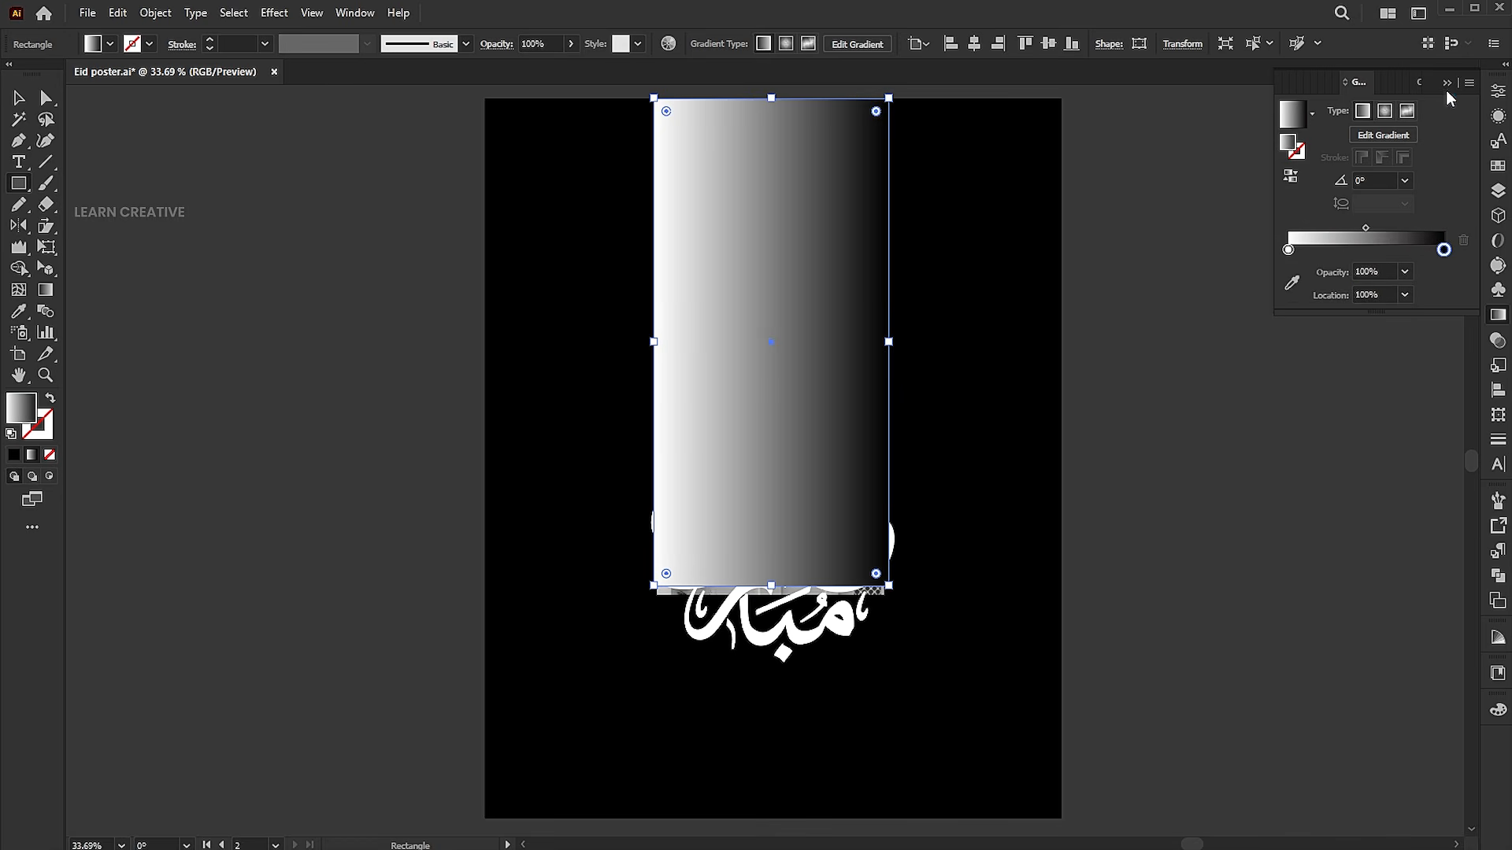
Redirect the rectangle's gradient vertically so it runs from white around mid-height to black near its lower edge
{"action": "left_click", "coordinate": [45, 289]}
{"action": "left_click_drag", "start_coordinate": [789, 259], "coordinate": [791, 555]}
{"action": "left_click_drag", "start_coordinate": [827, 381], "coordinate": [827, 570]}
{"action": "key", "text": "v"}
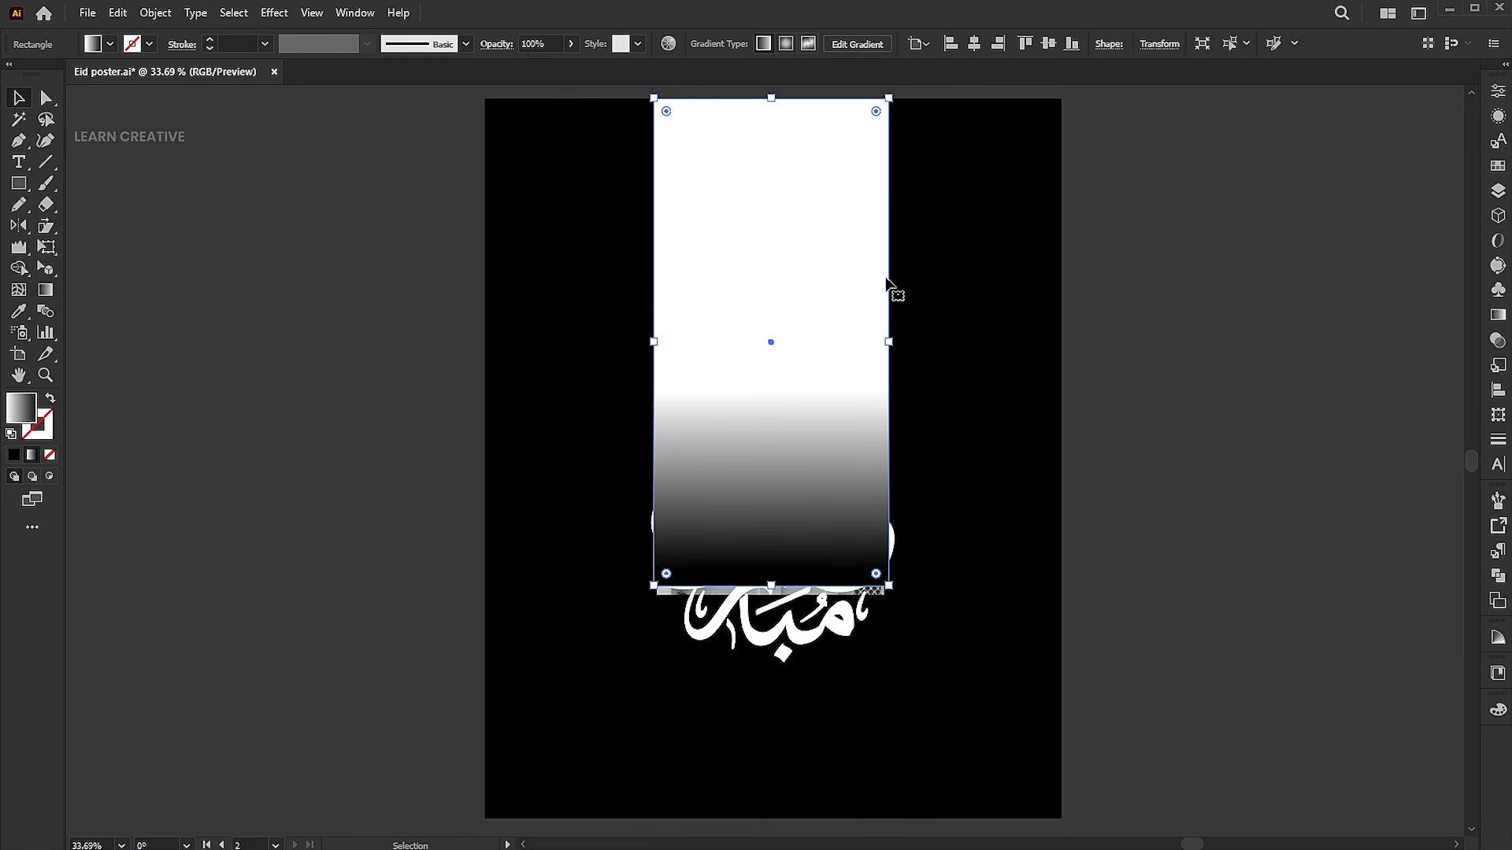
Make an opacity mask from the gradient rectangle and the mosque photo beneath it
{"action": "left_click_drag", "start_coordinate": [971, 197], "coordinate": [866, 227]}
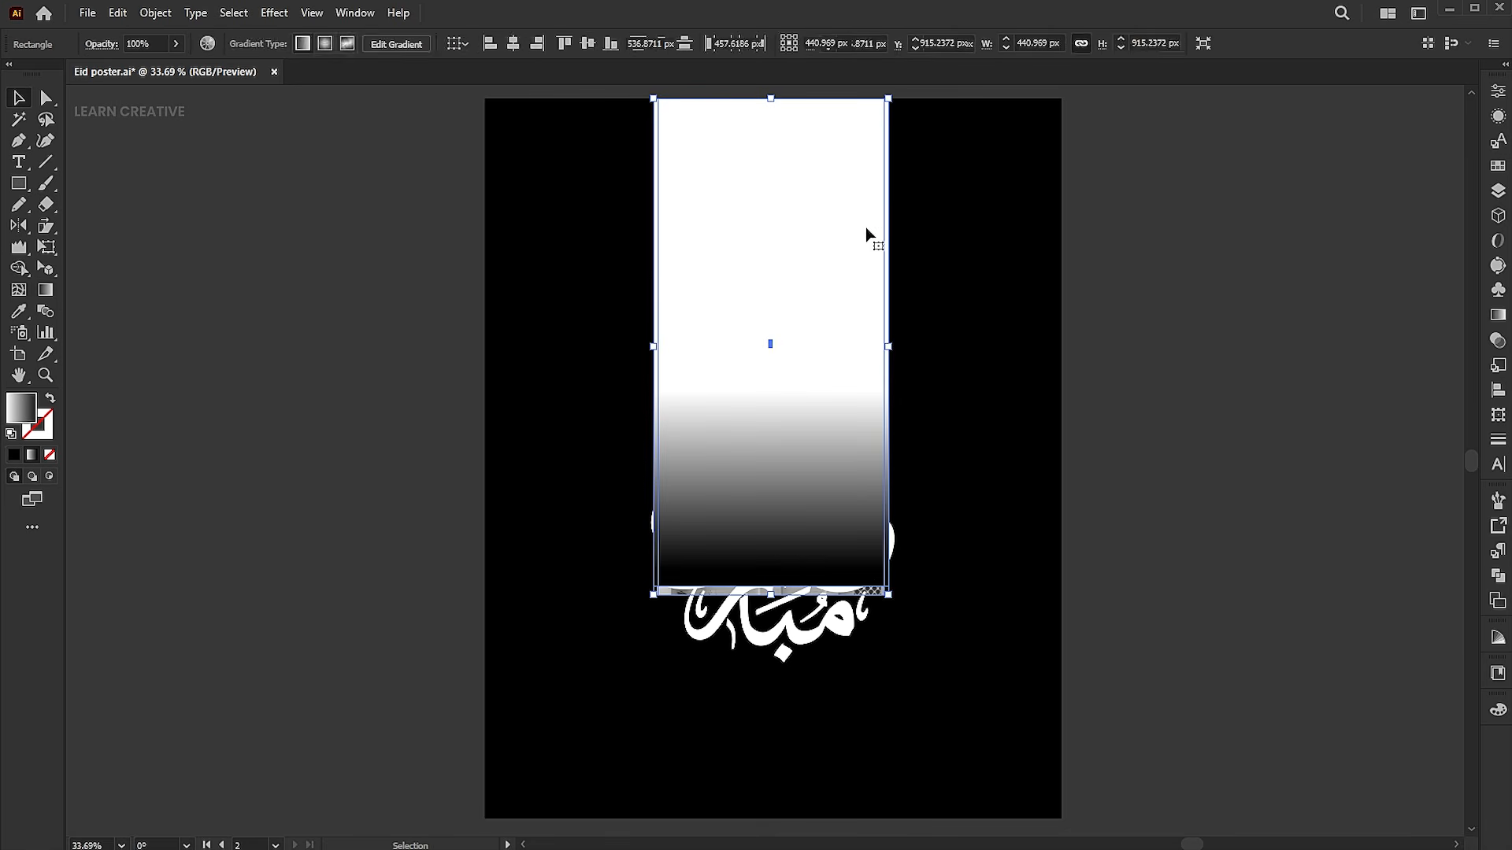
{"action": "left_click", "coordinate": [1497, 342]}
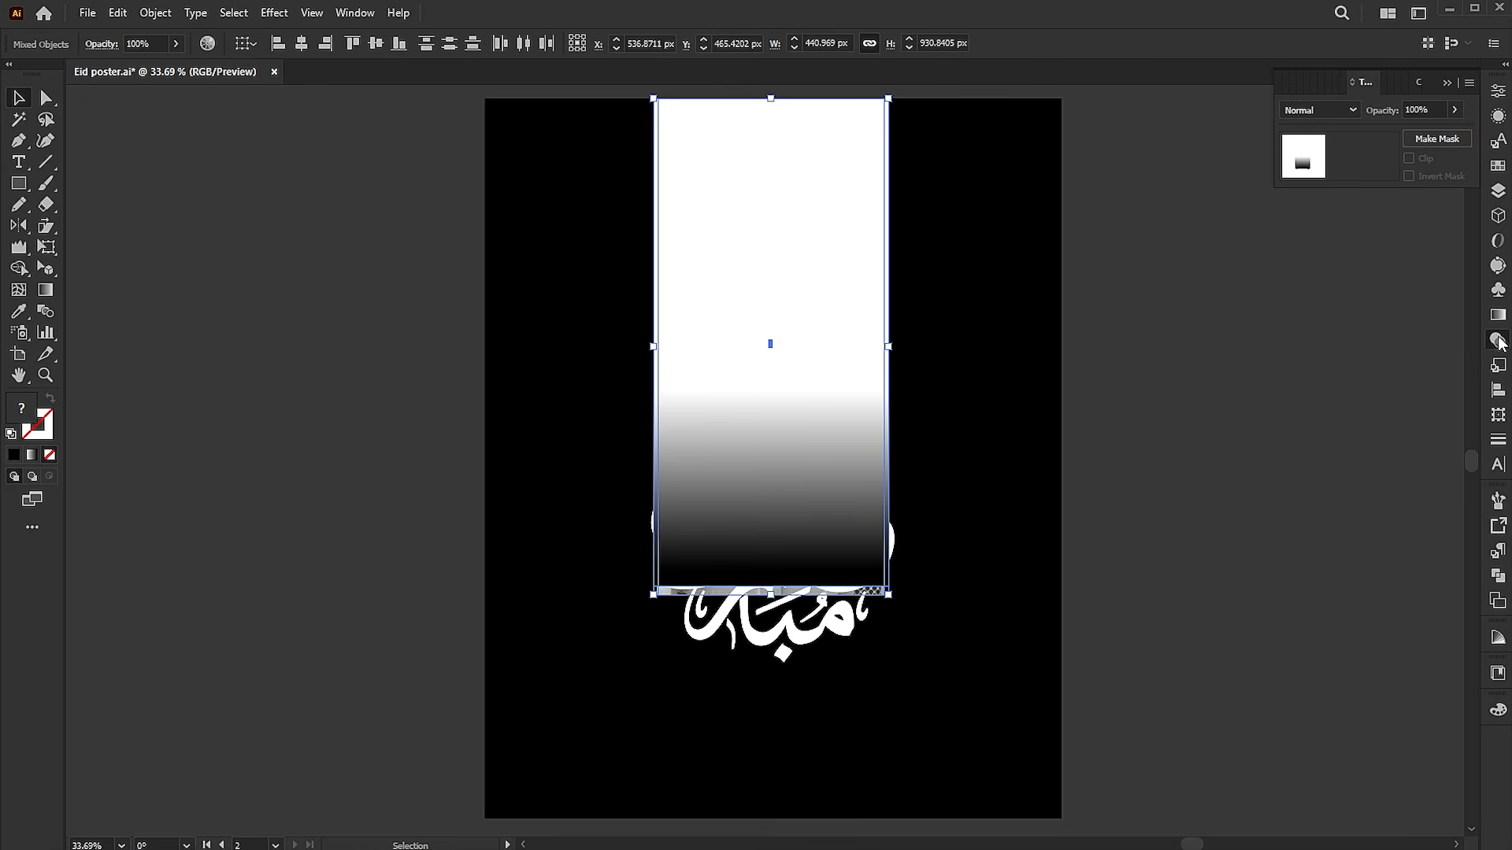
{"action": "left_click", "coordinate": [1427, 142]}
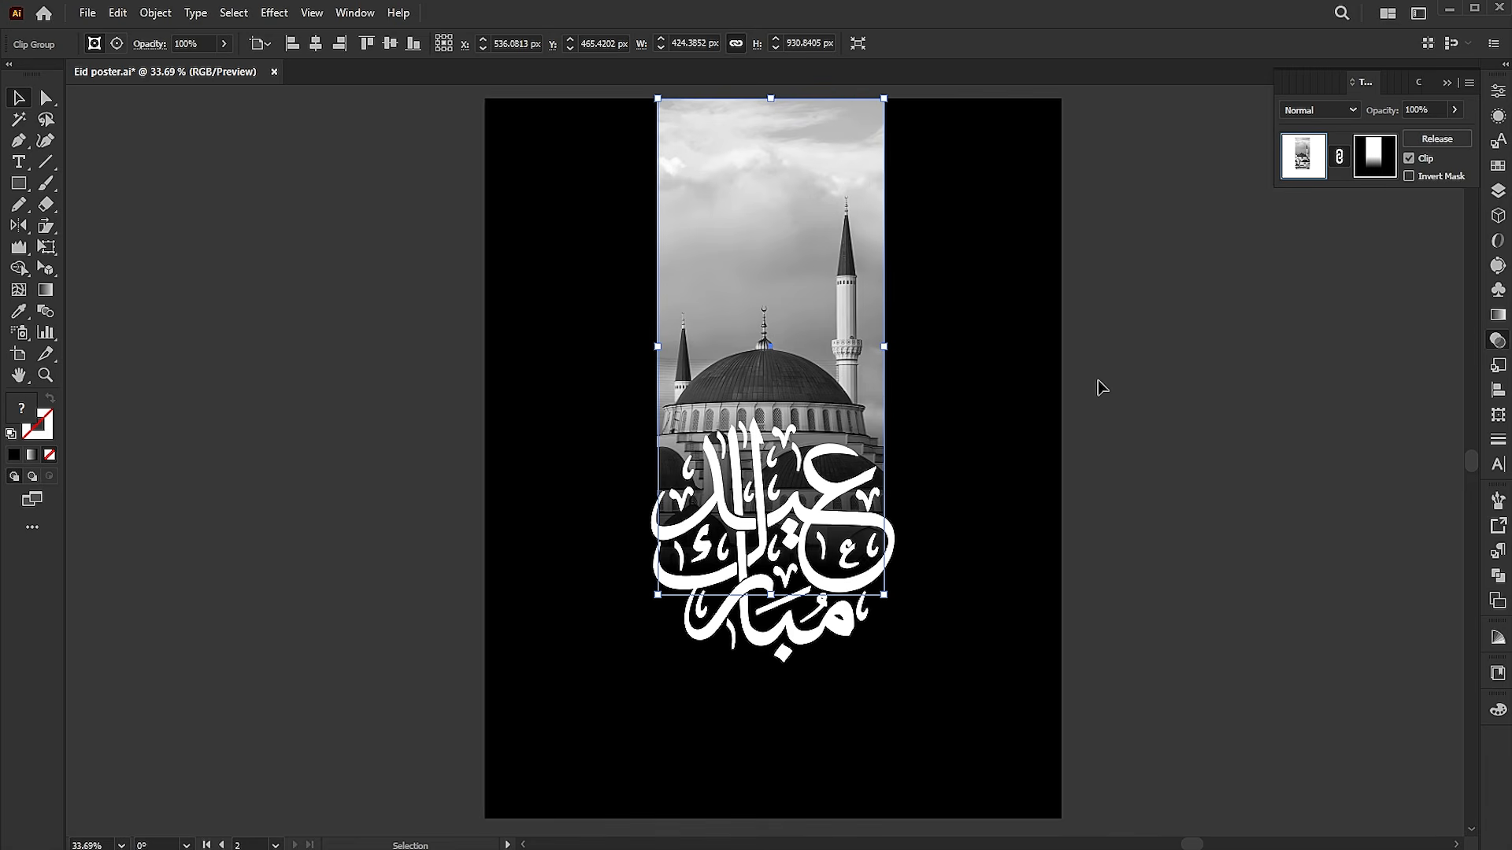
Redraw the mask's gradient so the photo fades to black behind the calligraphy's upper half, and return to the artwork with nothing selected
{"action": "left_click", "coordinate": [1364, 166]}
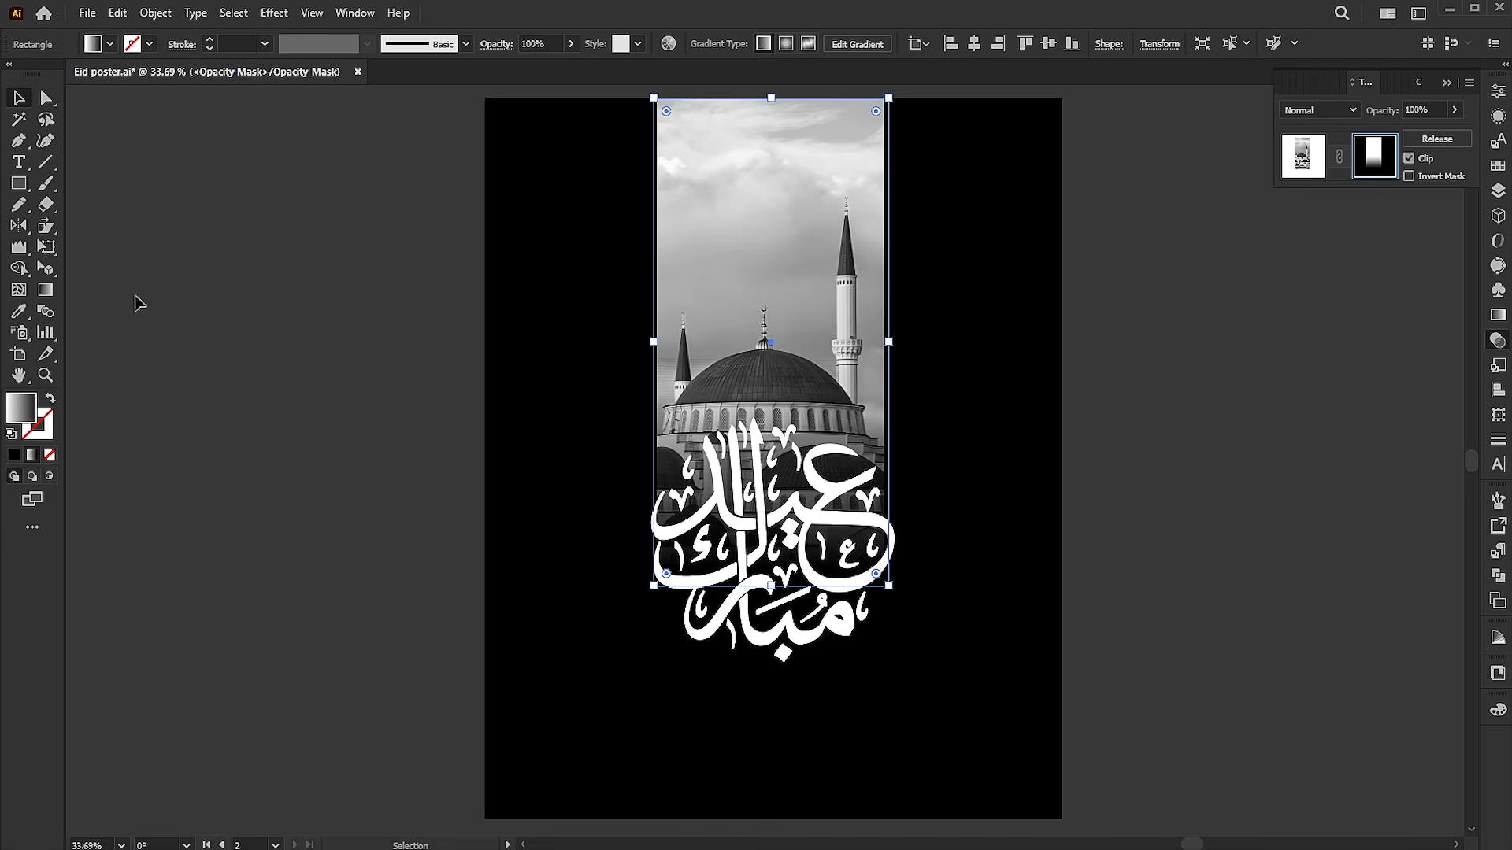
{"action": "left_click", "coordinate": [46, 292]}
{"action": "mouse_move", "coordinate": [792, 410]}
{"action": "left_mouse_down"}
{"action": "mouse_move", "coordinate": [792, 510]}
{"action": "mouse_move", "coordinate": [814, 502]}
{"action": "left_mouse_up"}
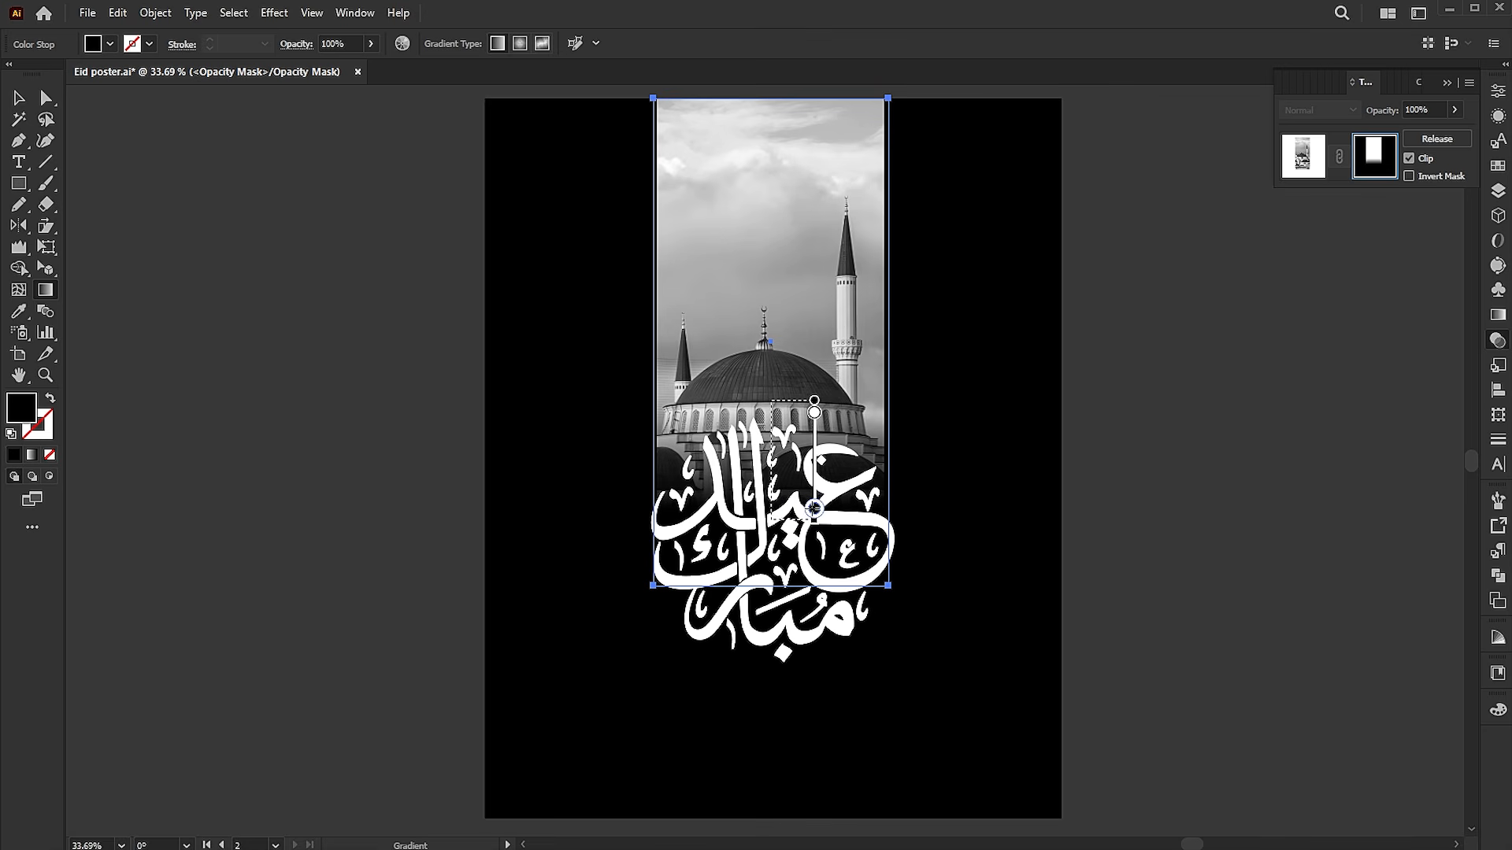
{"action": "key", "text": "v"}
{"action": "left_click", "coordinate": [1126, 437]}
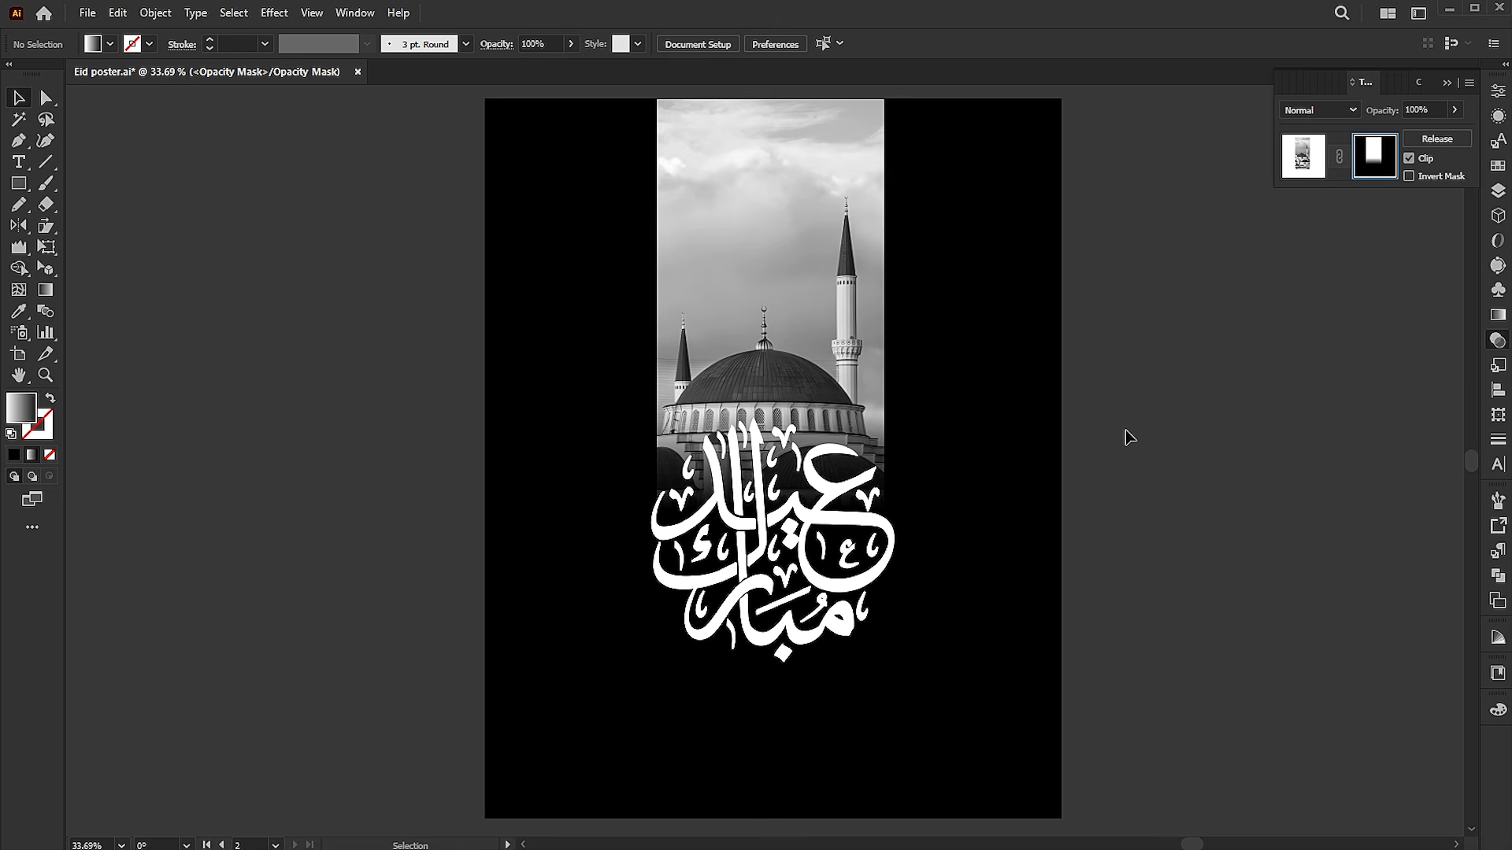
{"action": "left_click", "coordinate": [1303, 162]}
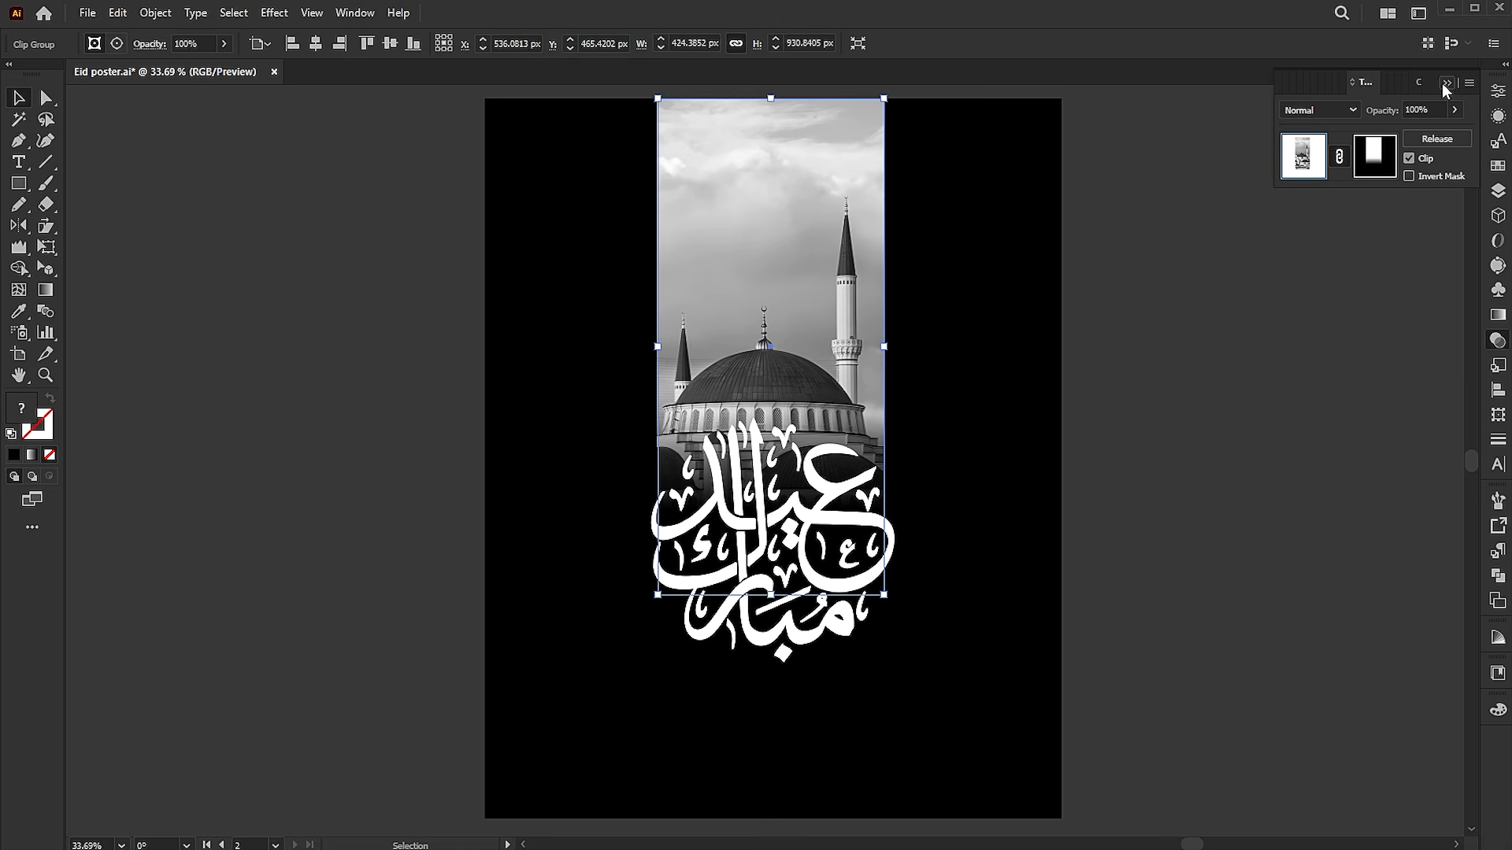
{"action": "left_click", "coordinate": [1446, 84]}
{"action": "left_click", "coordinate": [1137, 403]}
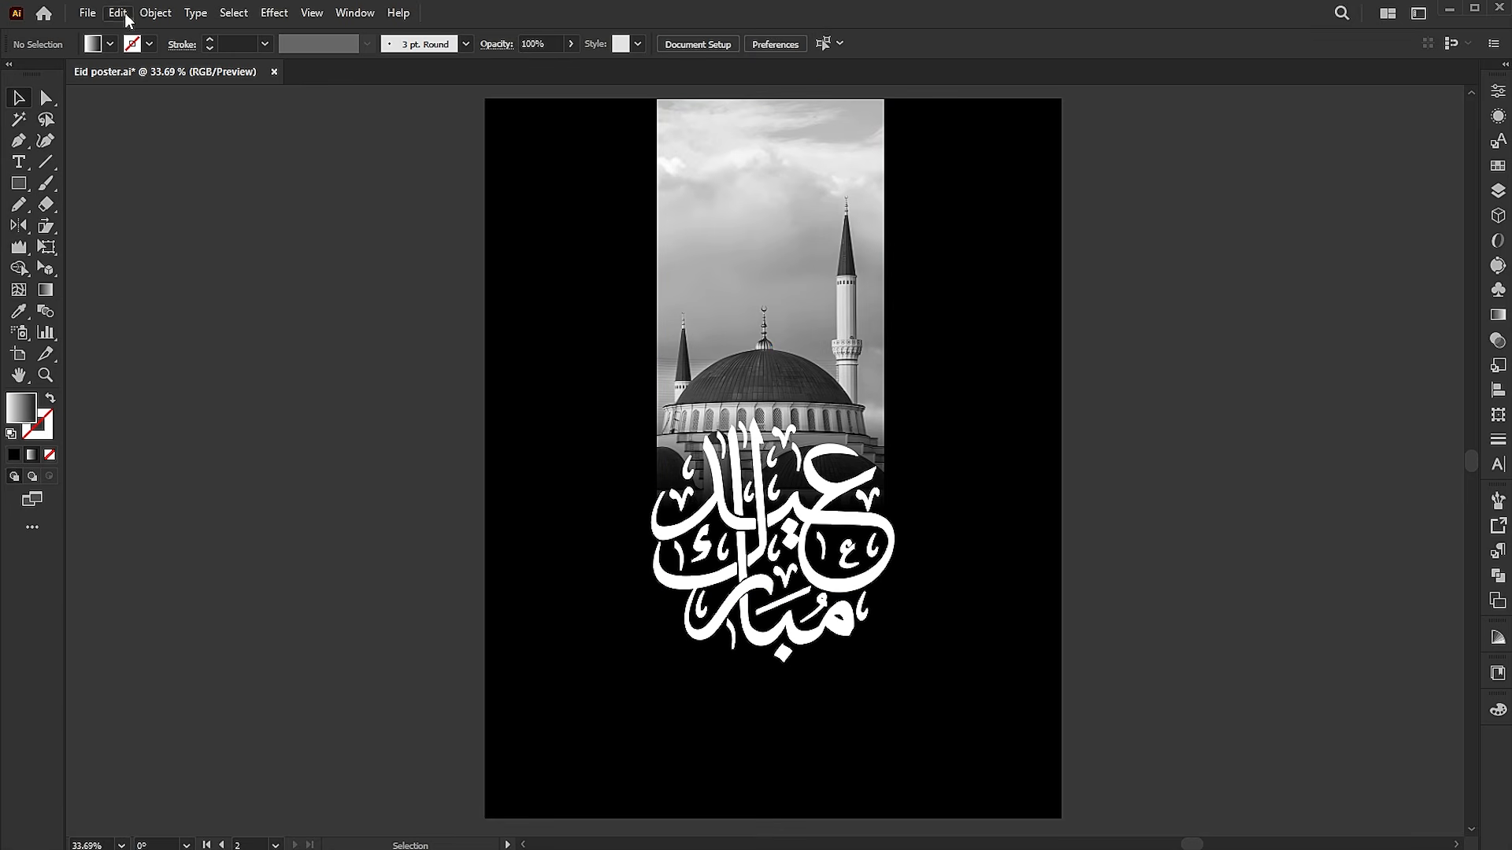
Place the gold foil image at about 652 by 504 px over the calligraphy and send it backward one level
{"action": "left_click", "coordinate": [88, 13]}
{"action": "left_click", "coordinate": [155, 334]}
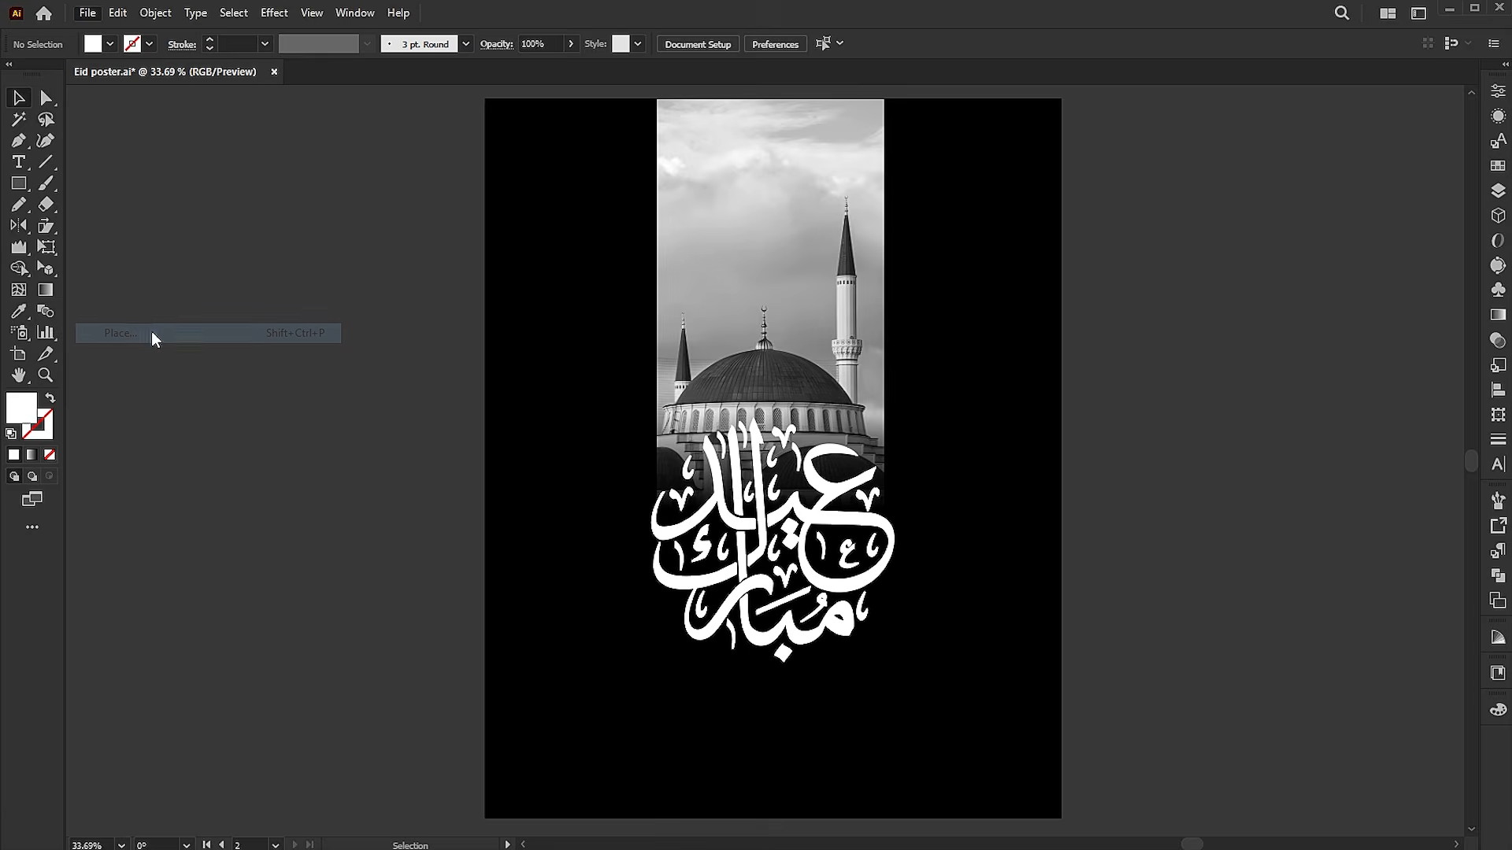
{"action": "left_click", "coordinate": [570, 156]}
{"action": "left_click", "coordinate": [699, 801]}
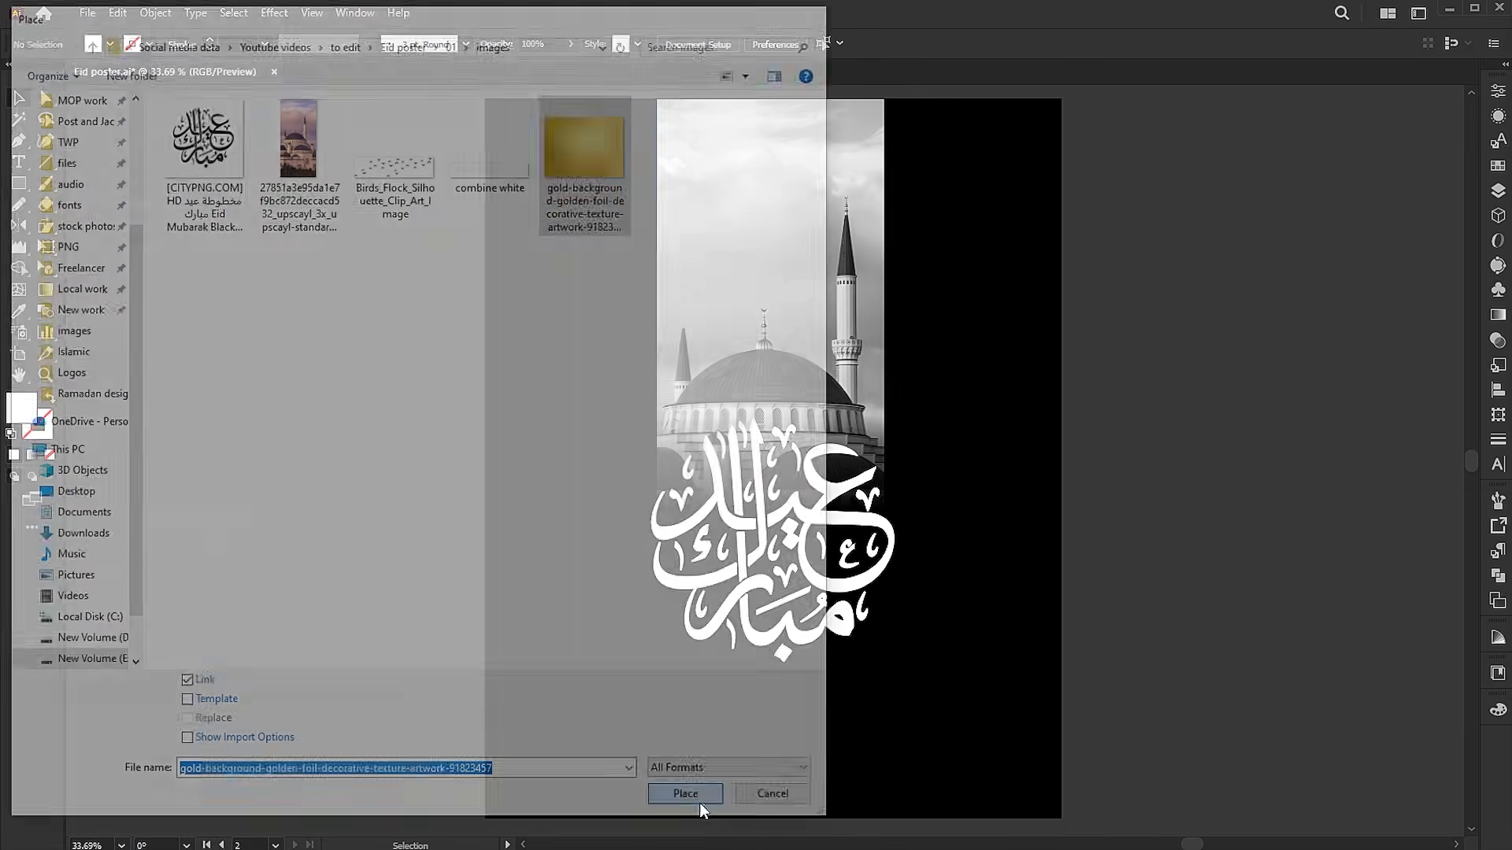
{"action": "left_click_drag", "start_coordinate": [641, 374], "coordinate": [990, 720]}
{"action": "left_click_drag", "start_coordinate": [898, 566], "coordinate": [874, 585]}
{"action": "right_click", "coordinate": [807, 544]}
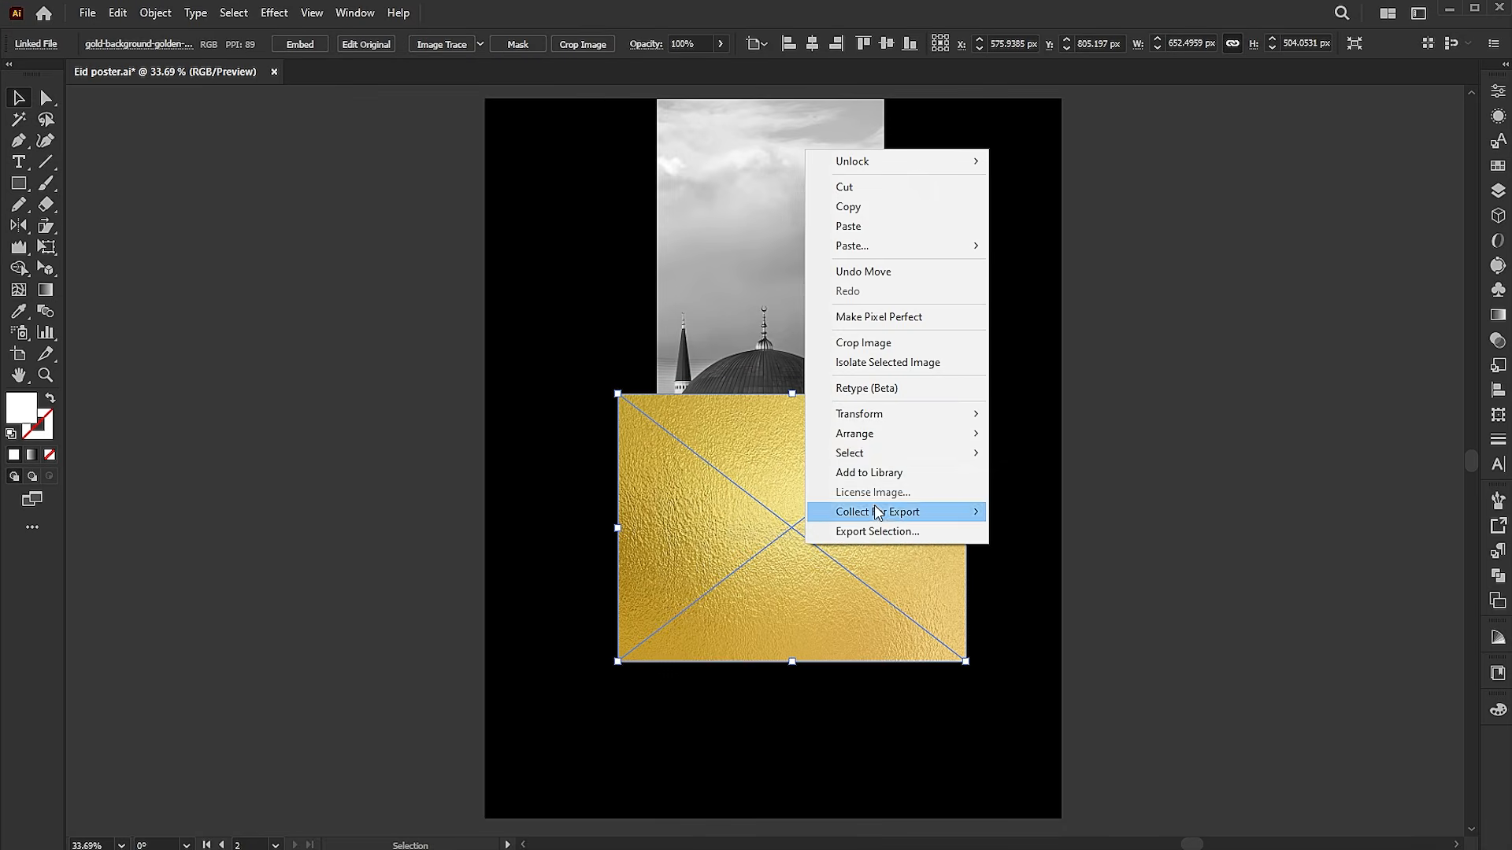
{"action": "mouse_move", "coordinate": [877, 437]}
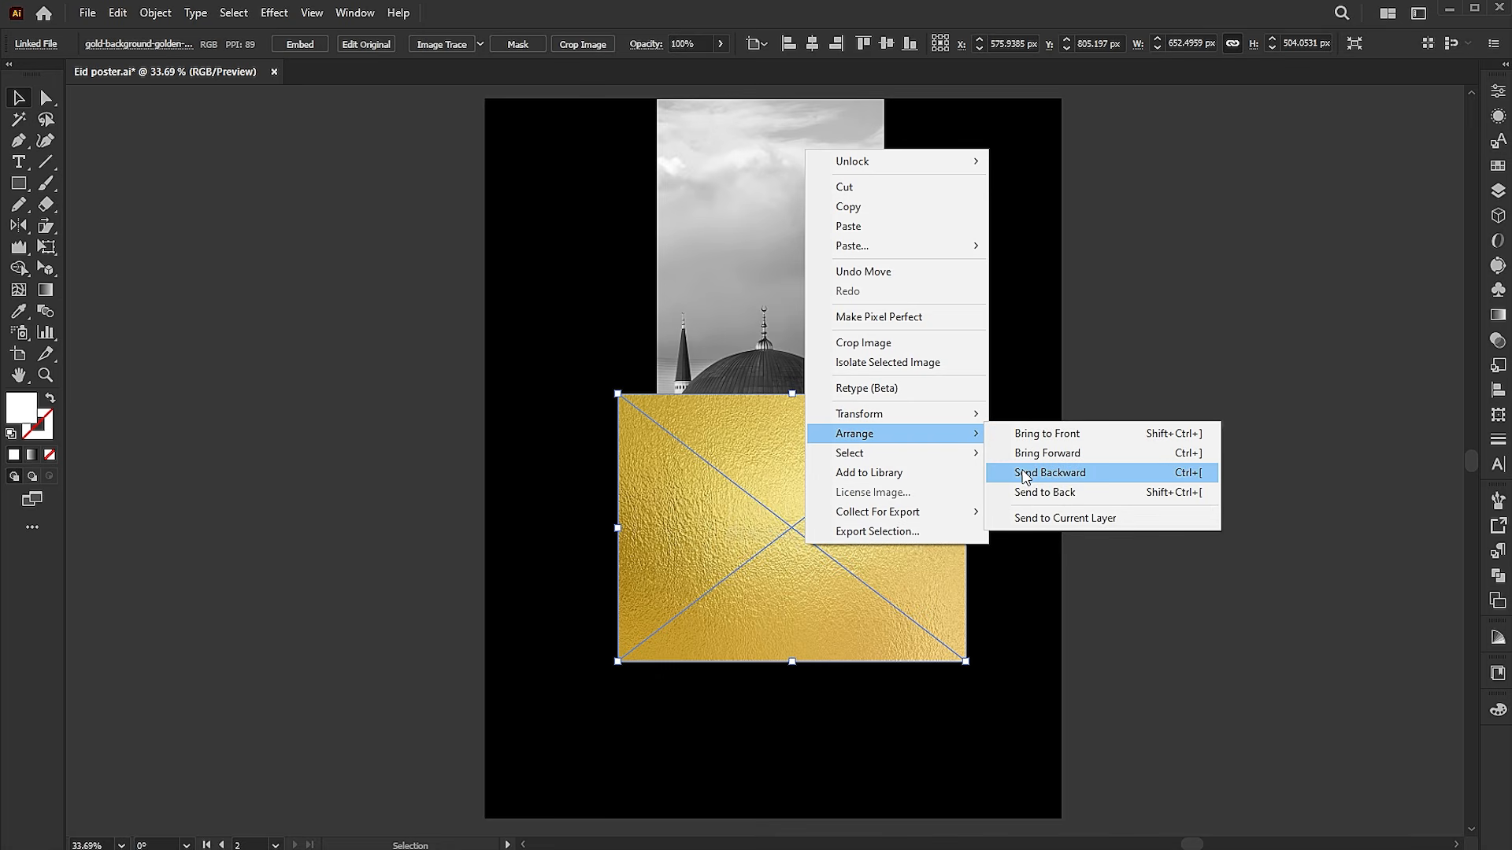
{"action": "left_click", "coordinate": [1026, 477]}
Turn the white calligraphy group into a compound path
{"action": "left_click", "coordinate": [849, 526]}
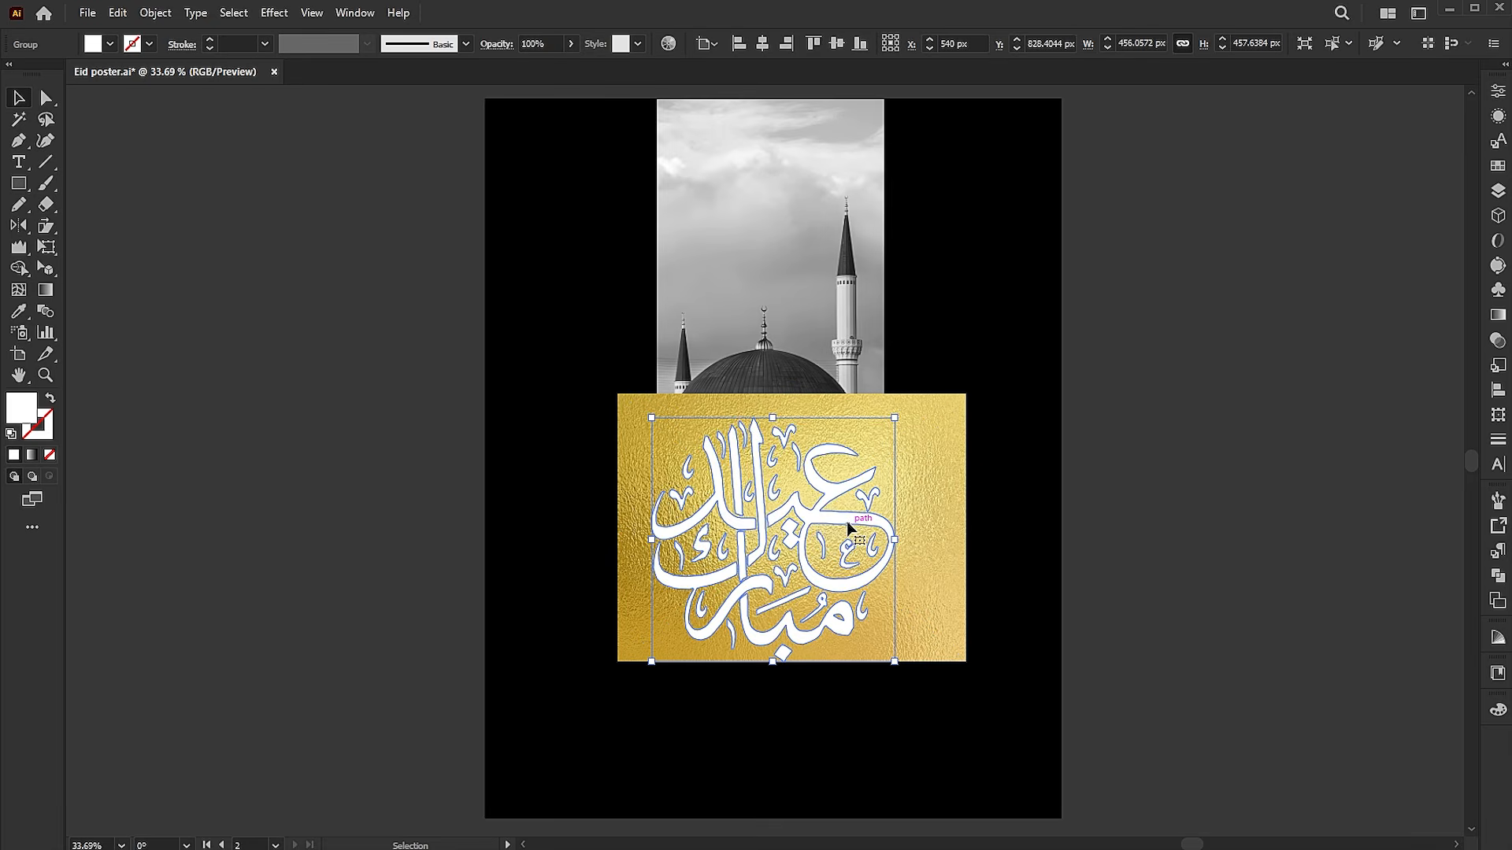
{"action": "left_click", "coordinate": [155, 12]}
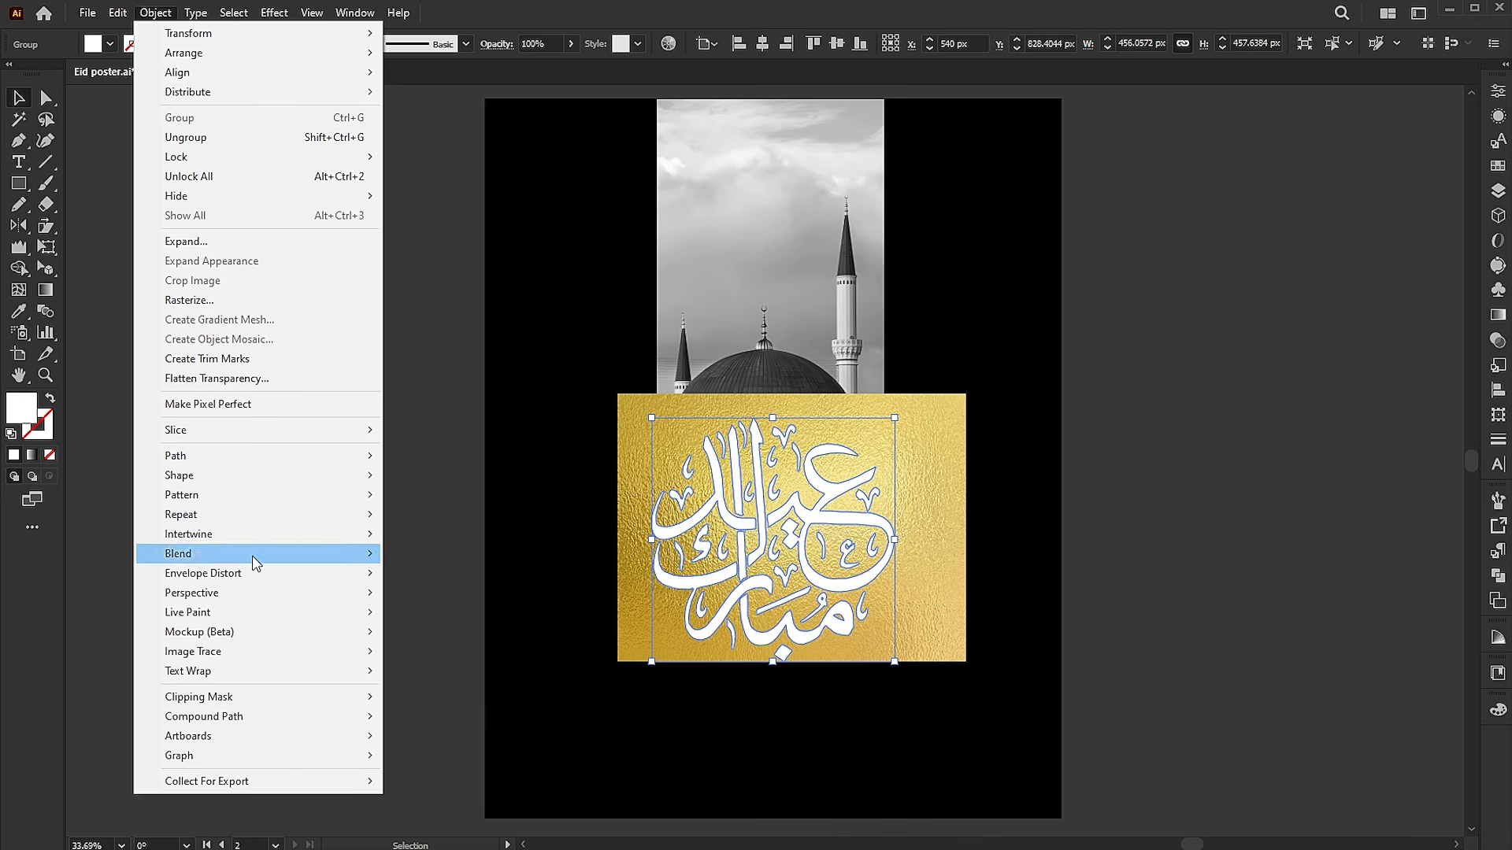
{"action": "mouse_move", "coordinate": [236, 716]}
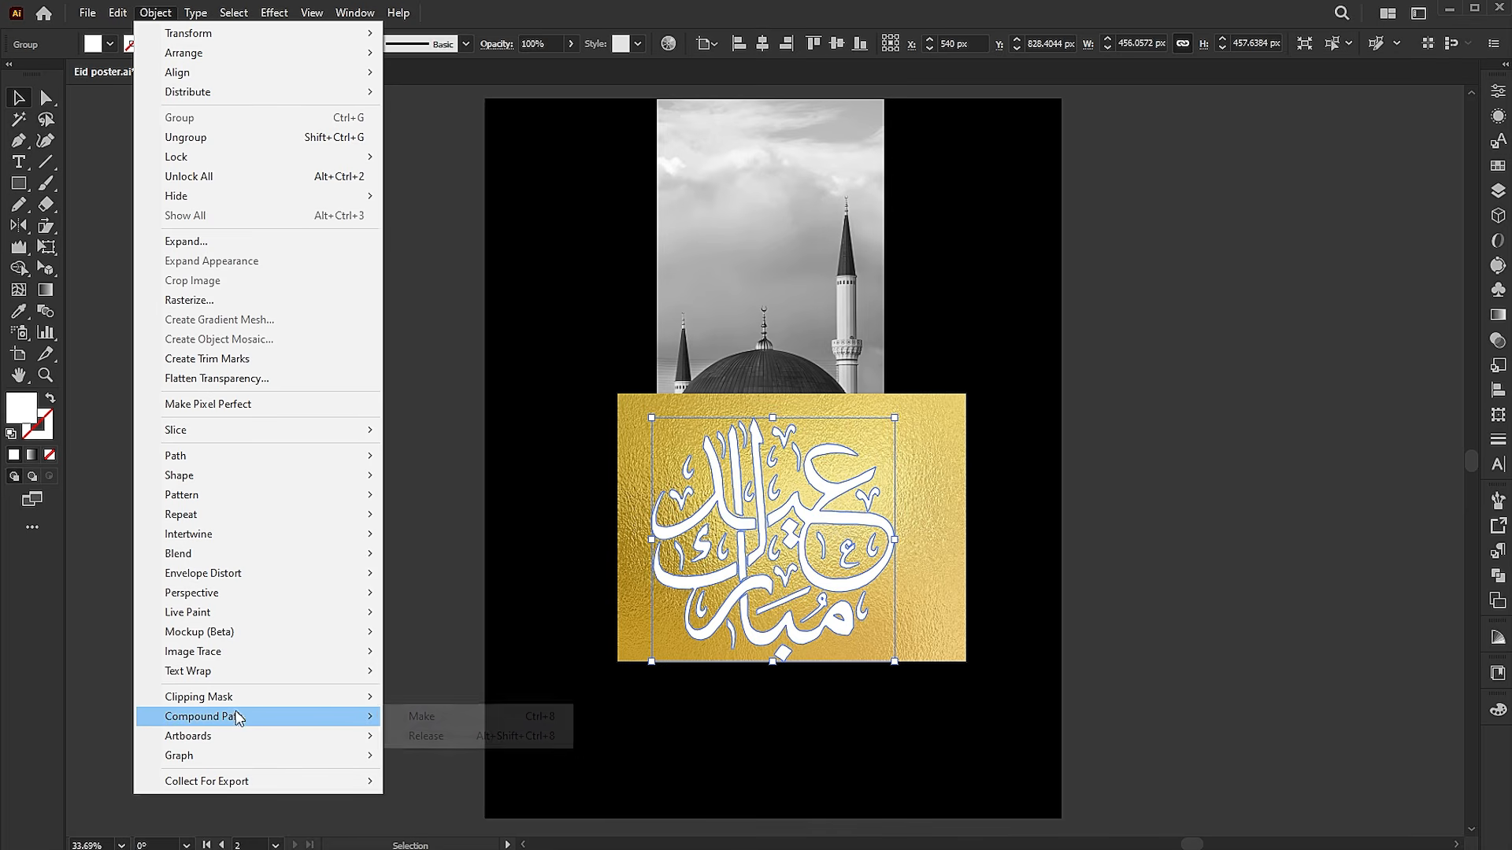
{"action": "left_click", "coordinate": [407, 717]}
Clip the gold foil image to the calligraphy with a clipping mask, accepting the complex mask shape
{"action": "left_click", "coordinate": [910, 459], "text": "shift"}
{"action": "right_click", "coordinate": [906, 432]}
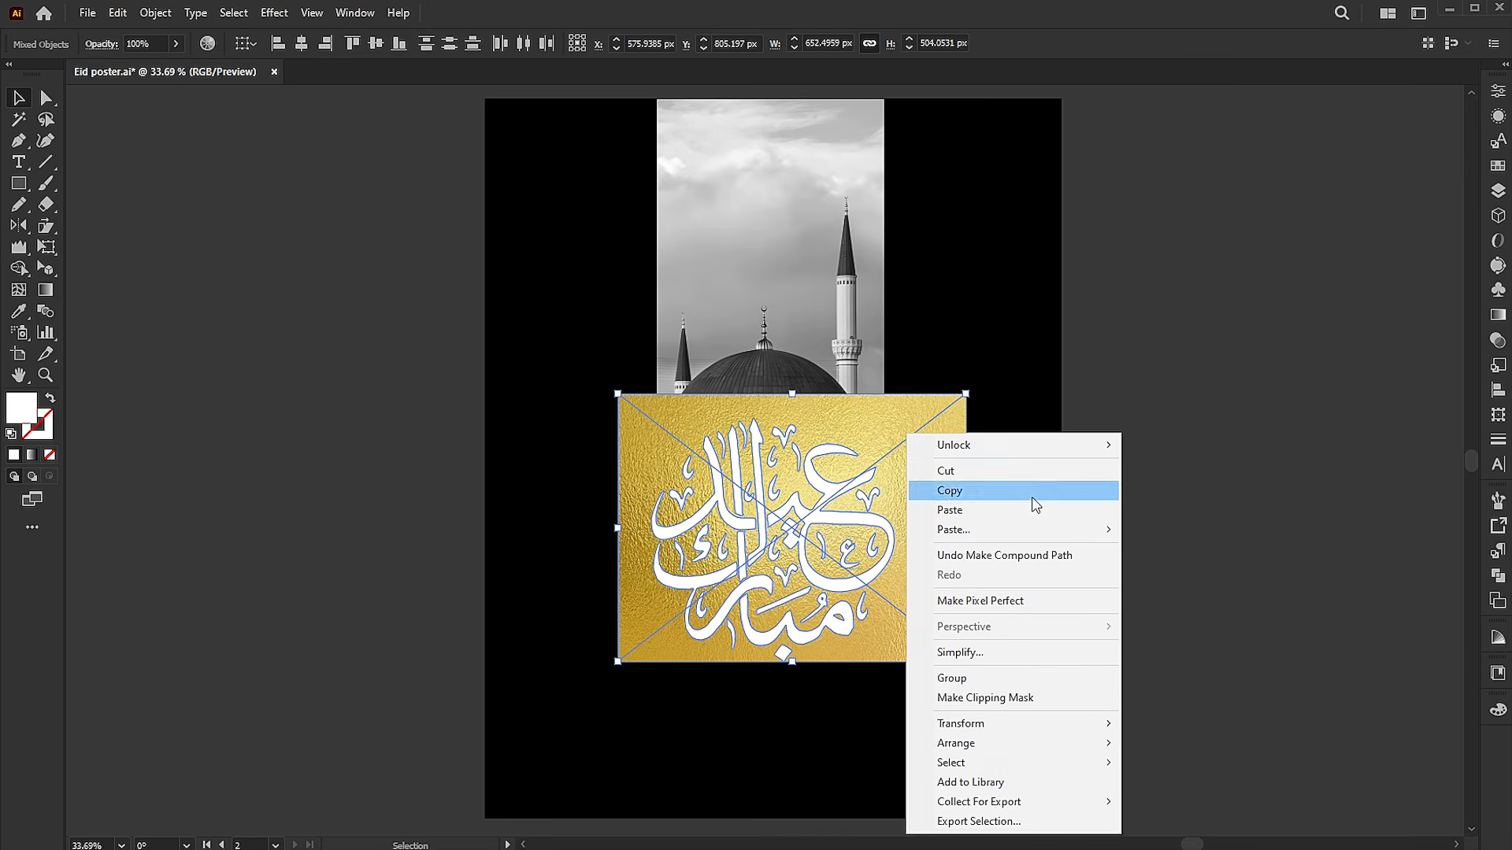
{"action": "left_click", "coordinate": [991, 697]}
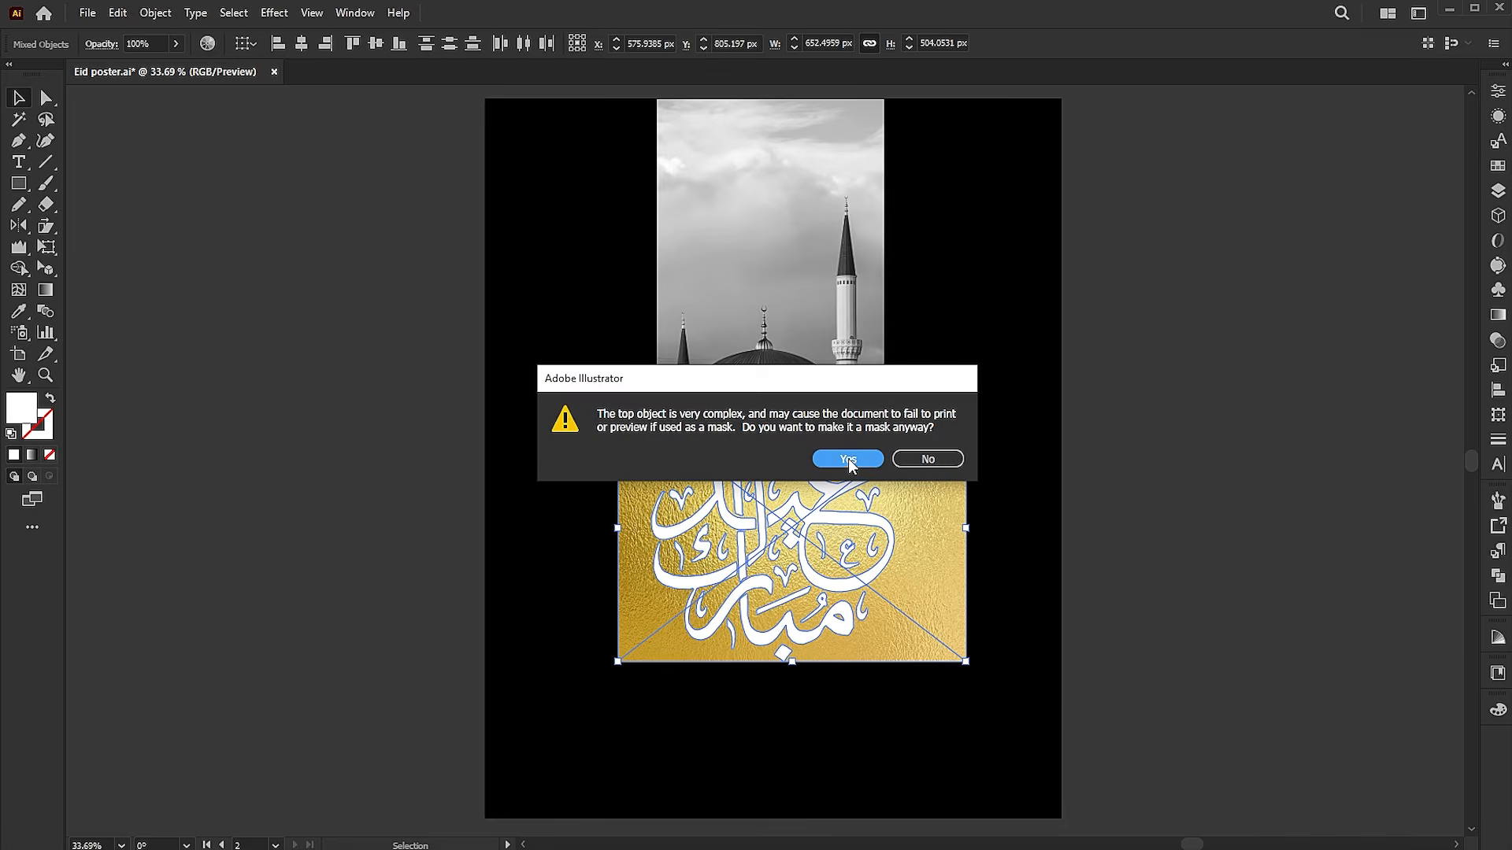
{"action": "left_click", "coordinate": [848, 460]}
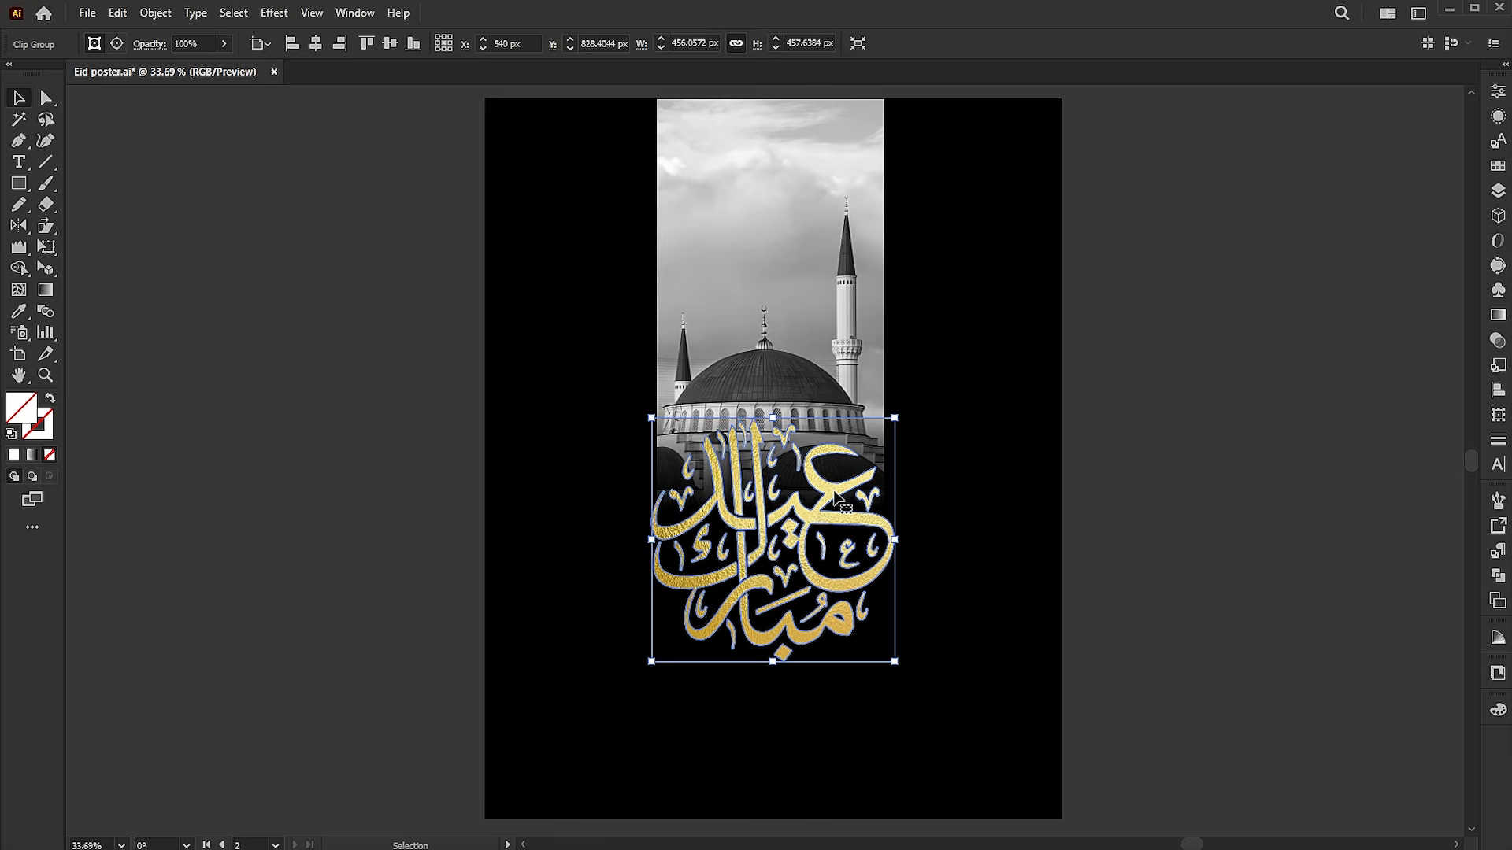
Shrink the gold foil image inside the calligraphy's clip group to fit the lettering more closely, and leave isolation mode
{"action": "double_click", "coordinate": [837, 496]}
{"action": "left_click", "coordinate": [837, 496]}
{"action": "left_click_drag", "start_coordinate": [966, 397], "coordinate": [940, 412]}
{"action": "left_click_drag", "start_coordinate": [940, 539], "coordinate": [897, 537]}
{"action": "double_click", "coordinate": [1173, 518]}
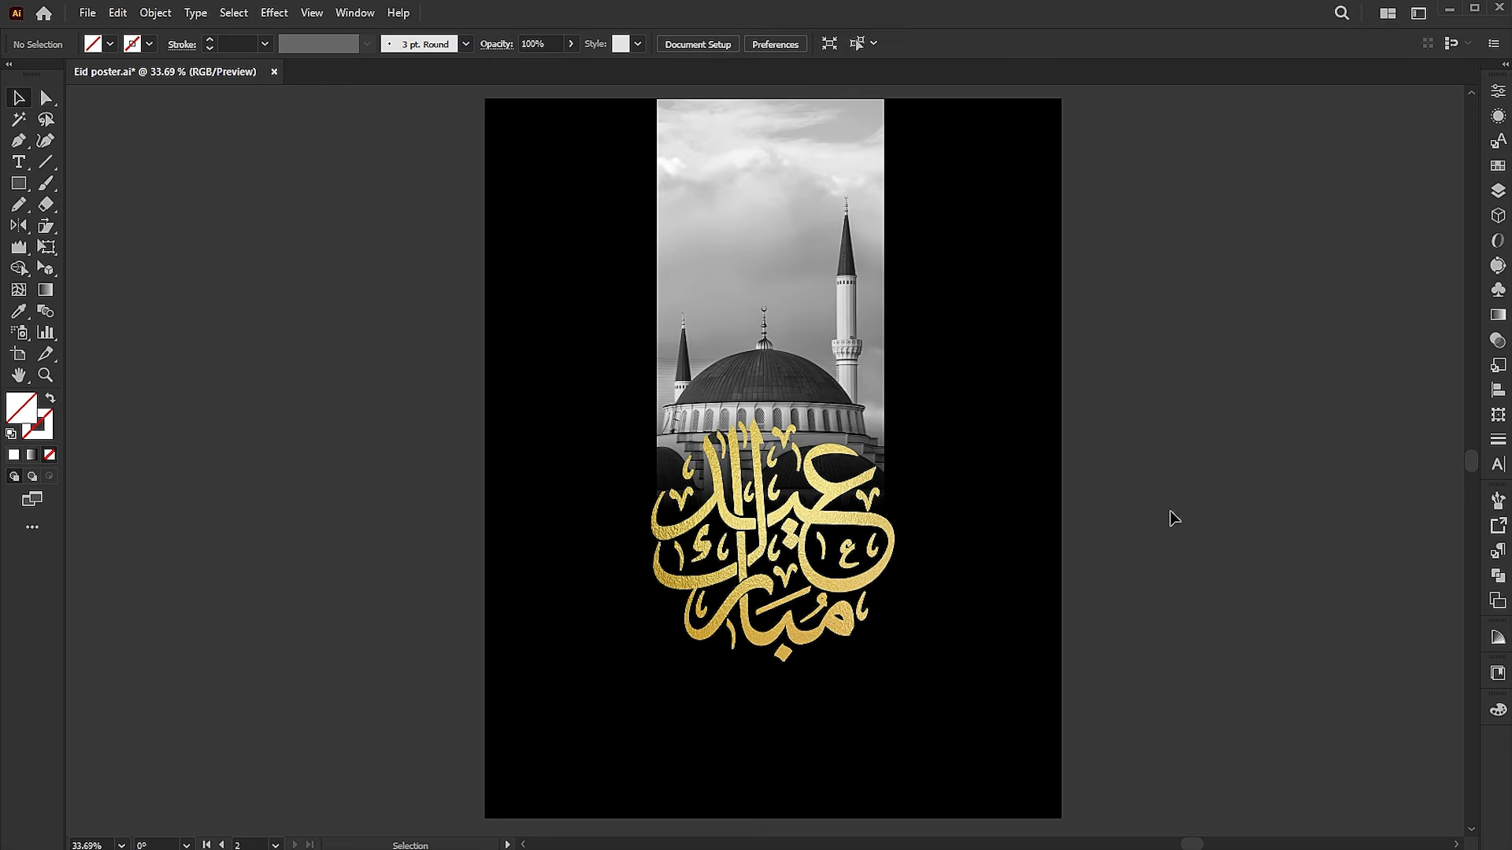
Apply a drop shadow to the gold calligraphy with Multiply mode, 75% opacity, 7 px X and Y offsets and 5 px blur
{"action": "left_click", "coordinate": [884, 522]}
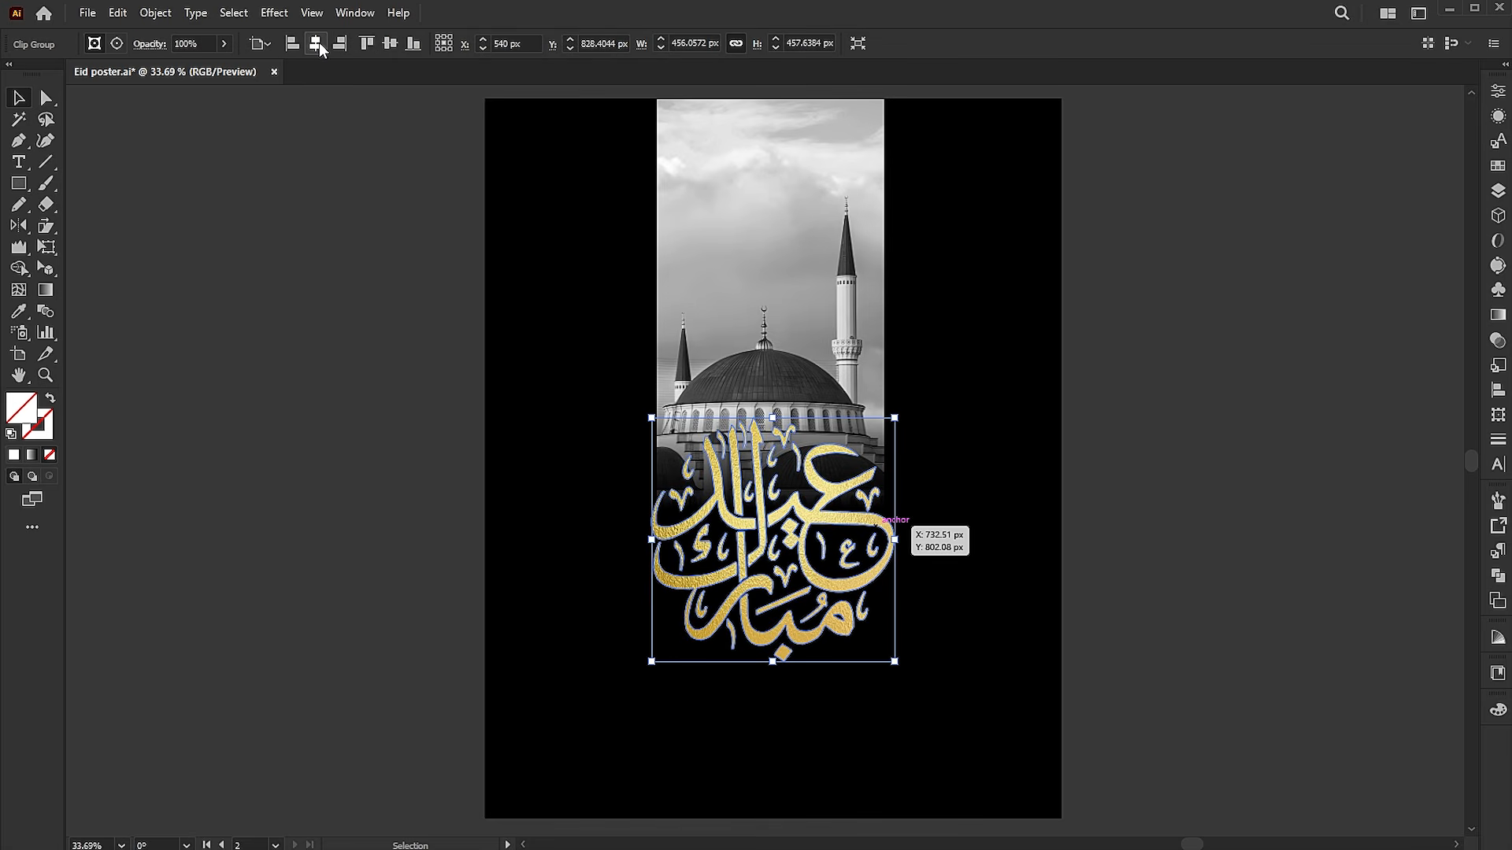
{"action": "left_click", "coordinate": [262, 19]}
{"action": "mouse_move", "coordinate": [426, 214]}
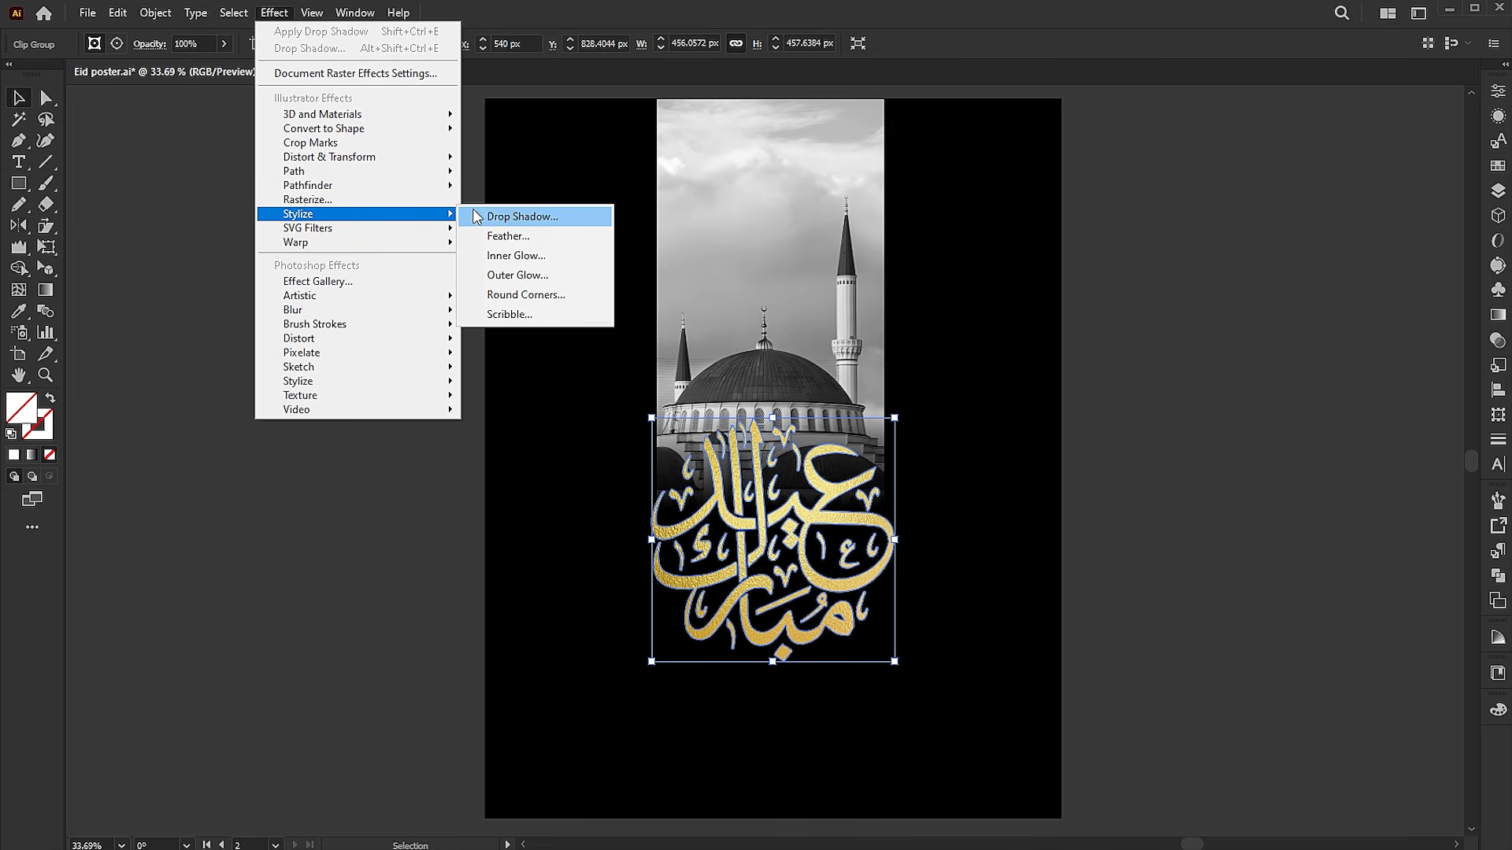
{"action": "left_click", "coordinate": [485, 216]}
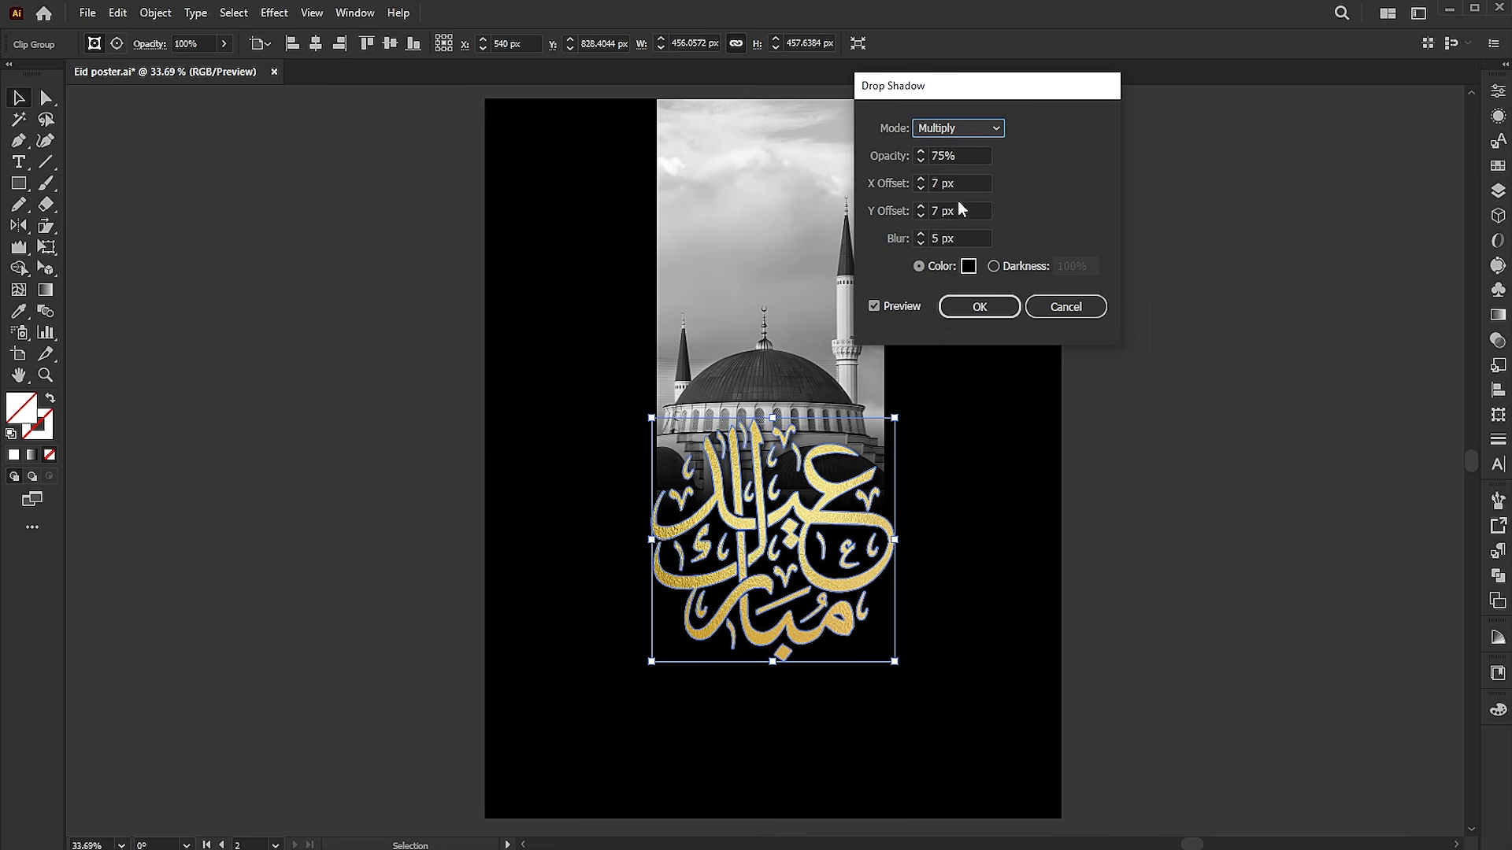
{"action": "left_click", "coordinate": [959, 300]}
{"action": "left_click", "coordinate": [1152, 453]}
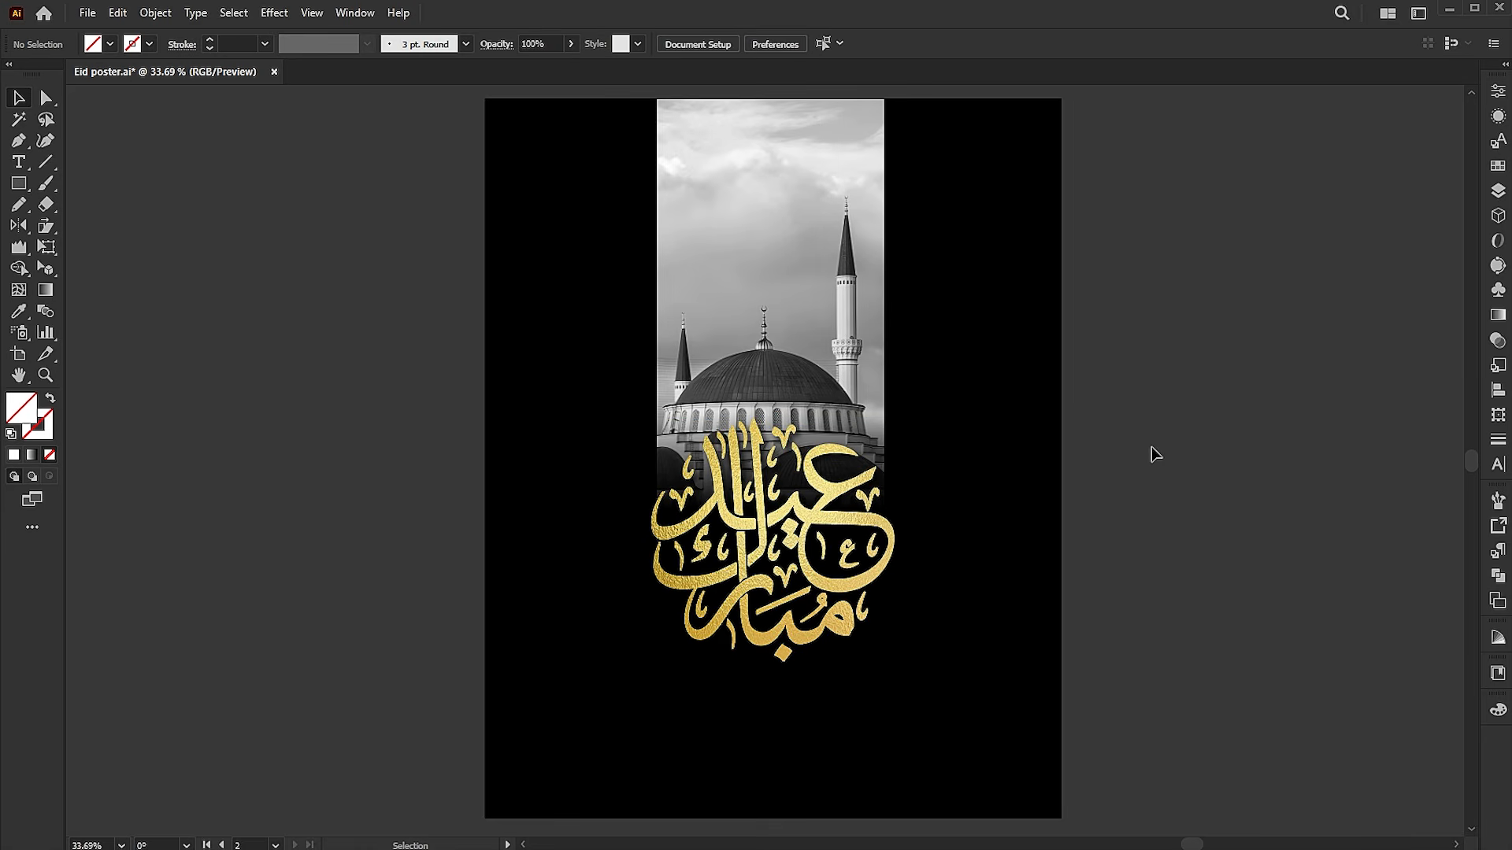
Draw a circle about 186 px in diameter over the tall minaret and fill it with white
{"action": "left_click_drag", "start_coordinate": [19, 182], "coordinate": [86, 226]}
{"action": "left_click_drag", "start_coordinate": [835, 270], "coordinate": [911, 366]}
{"action": "key", "text": "v"}
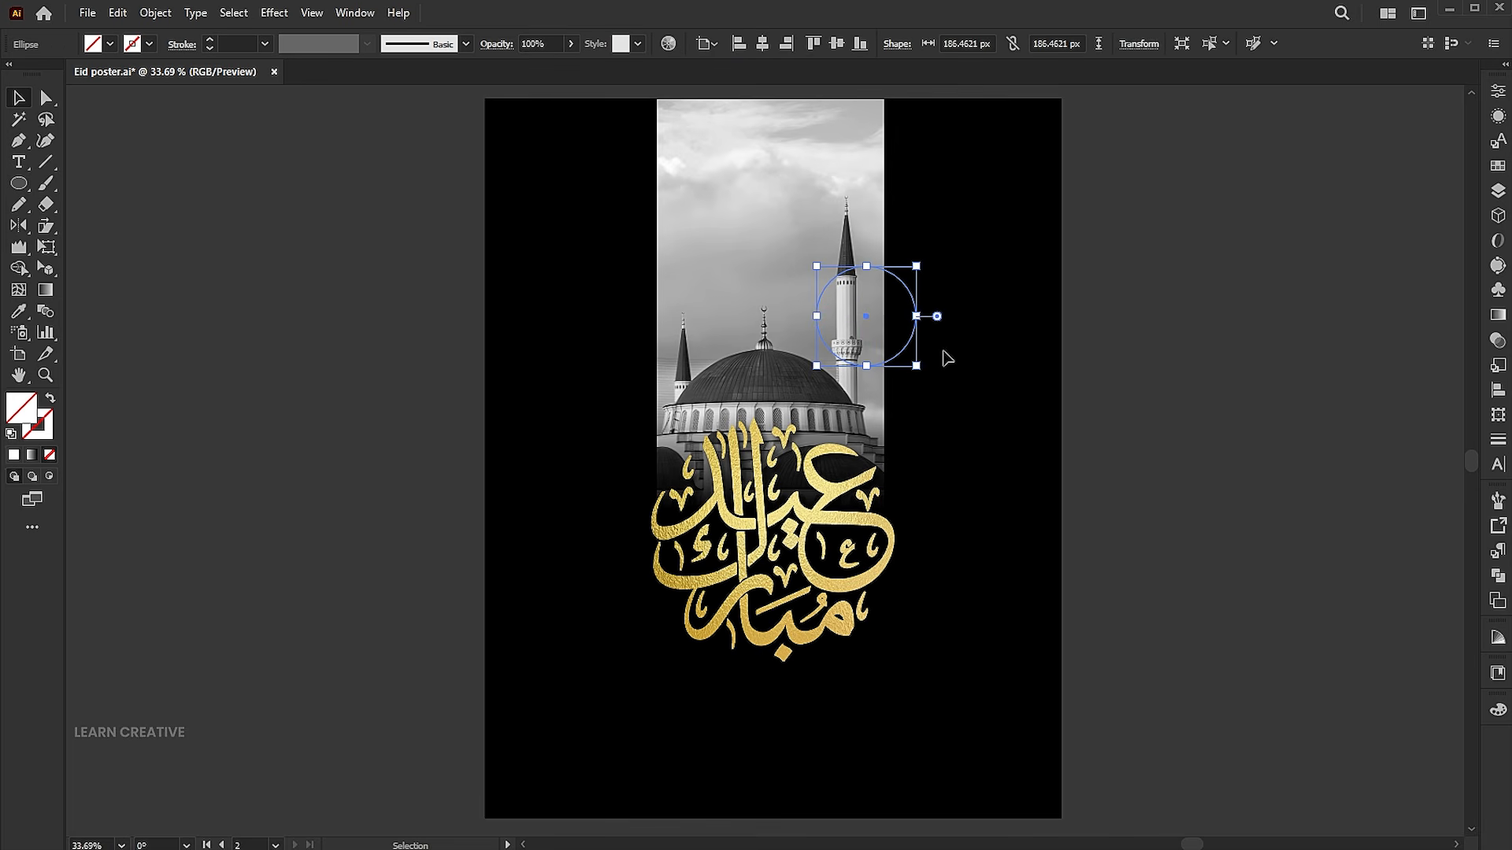
{"action": "left_click", "coordinate": [15, 455]}
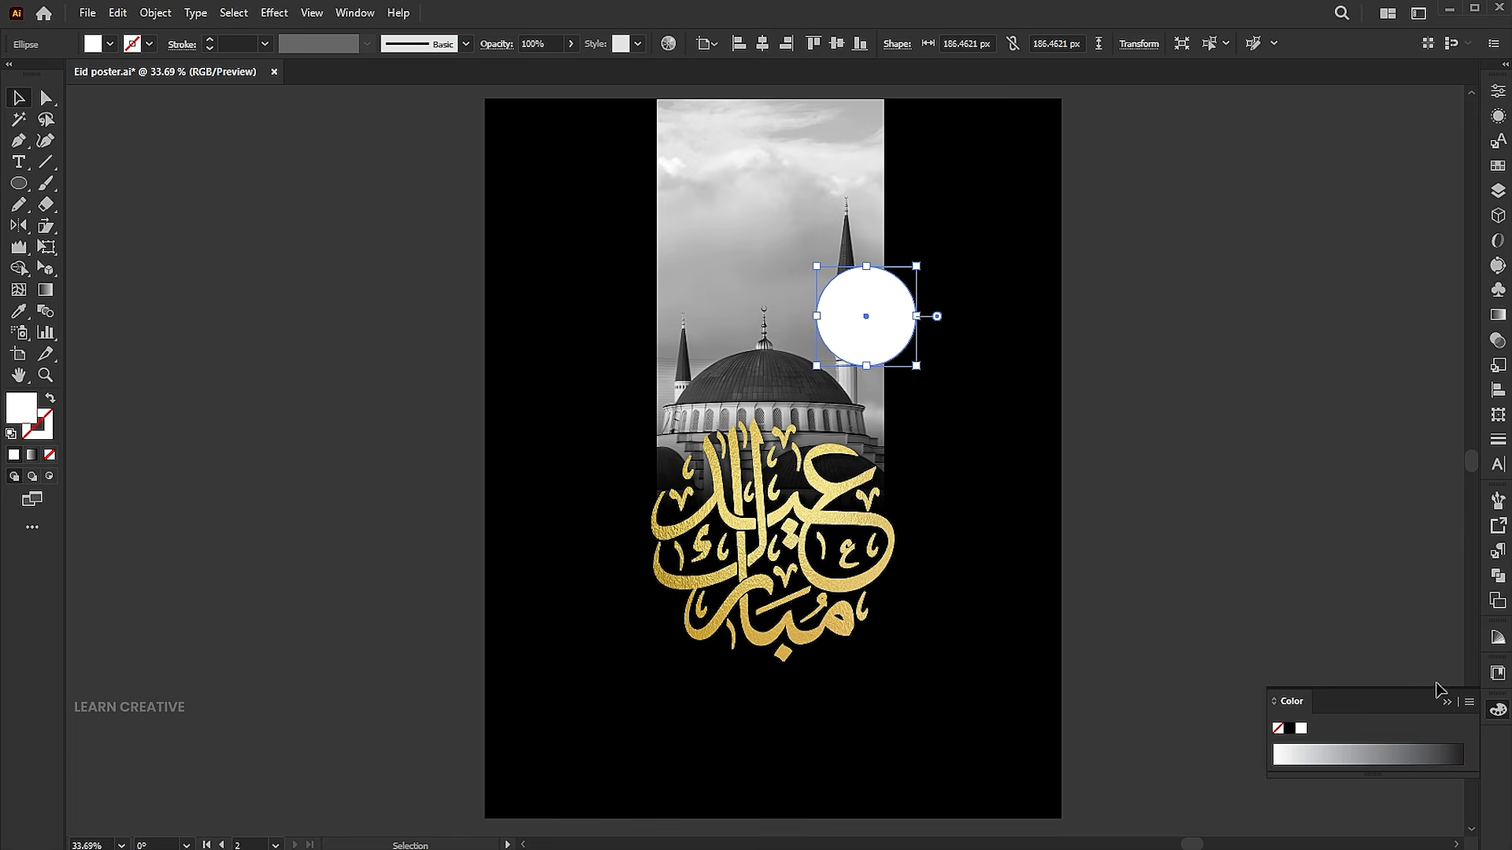
Place the gold foil image at about 313 by 241 px over the white circle
{"action": "left_click", "coordinate": [88, 13]}
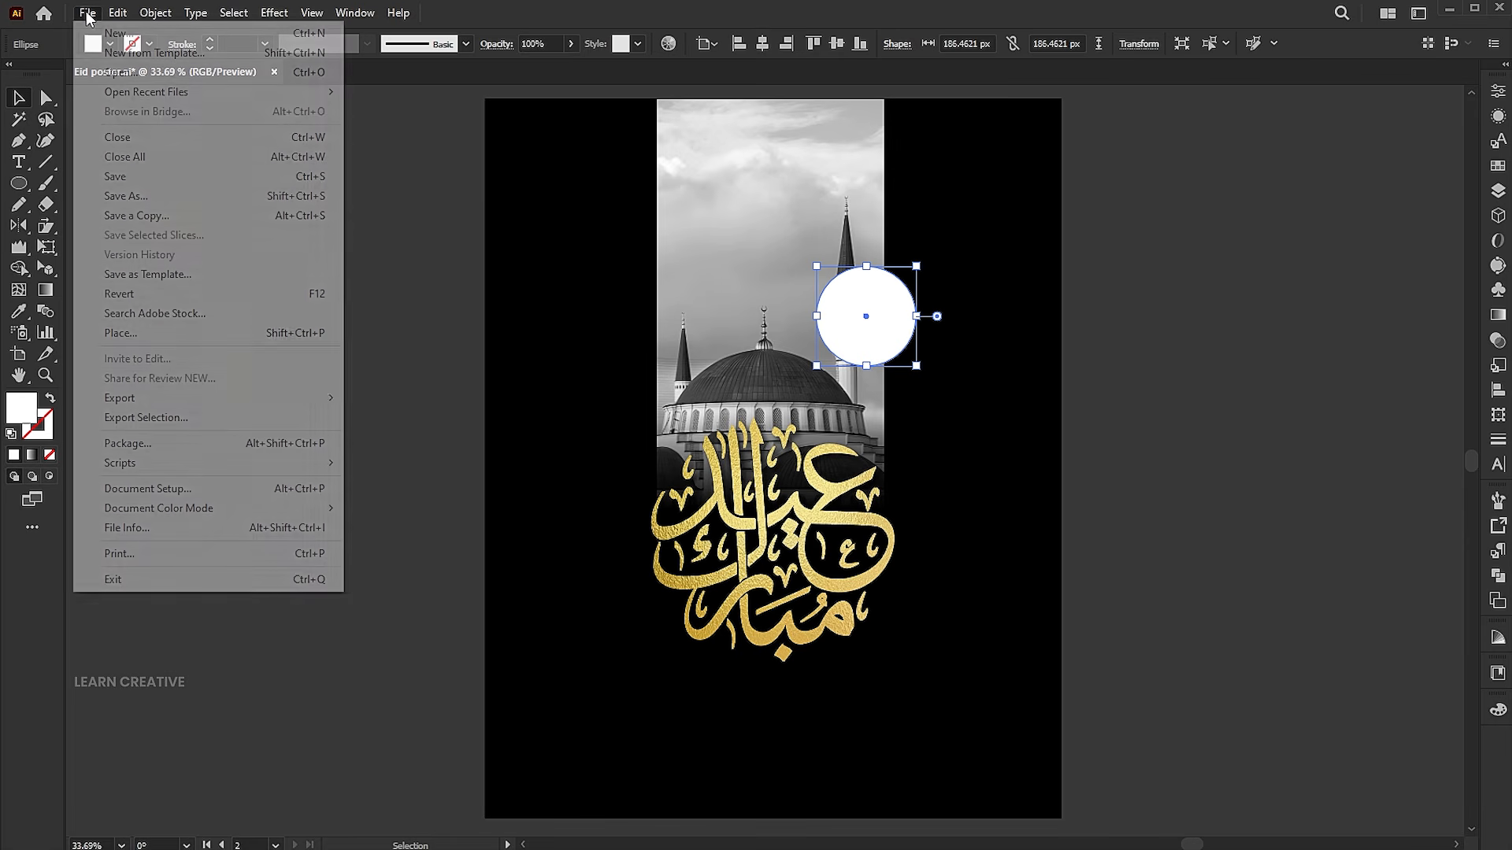
{"action": "left_click", "coordinate": [158, 333]}
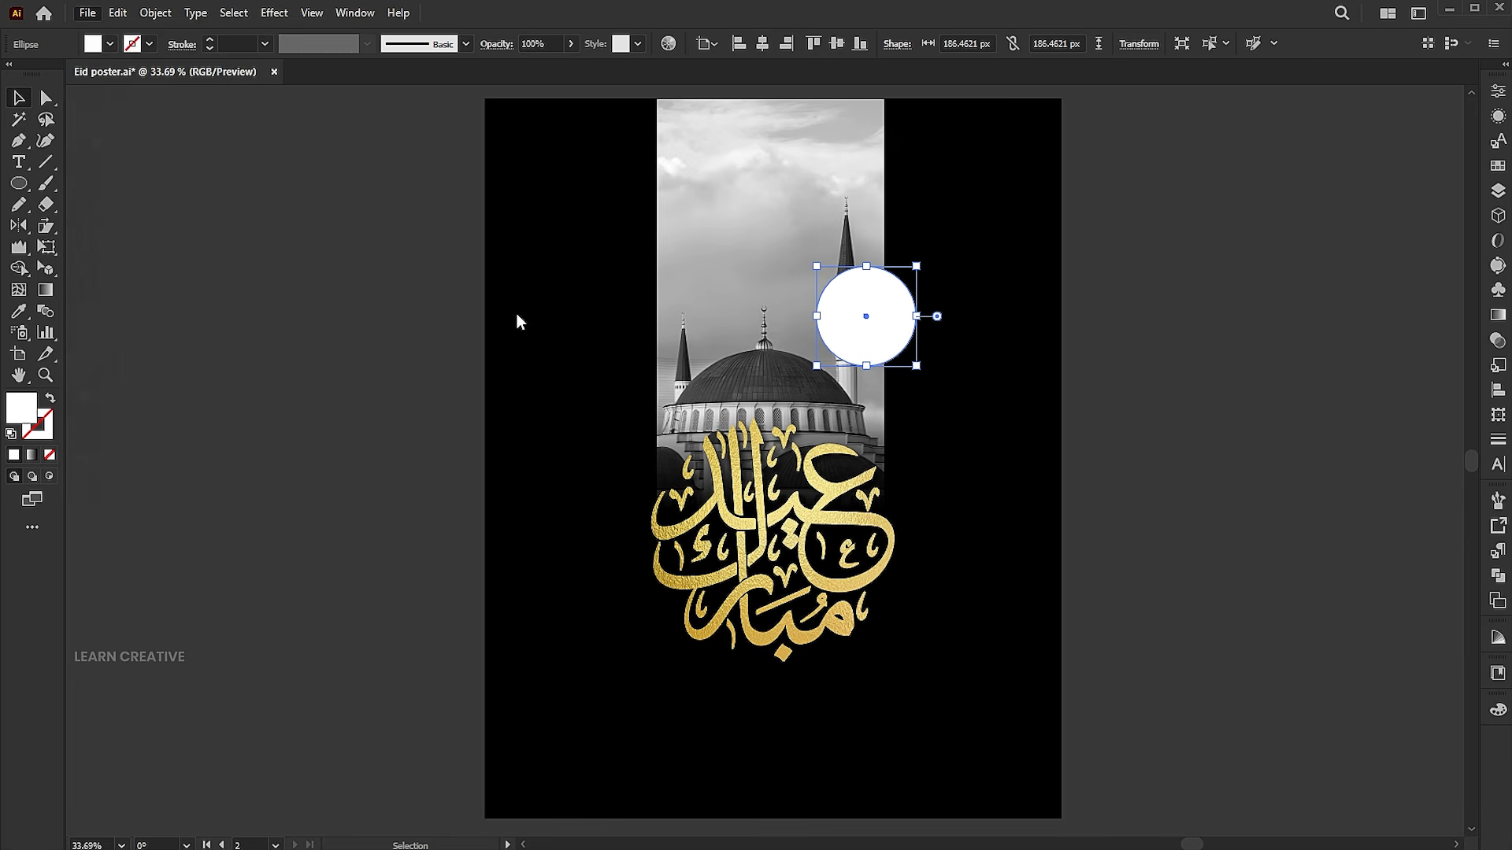
{"action": "left_click", "coordinate": [613, 172]}
{"action": "left_click", "coordinate": [691, 801]}
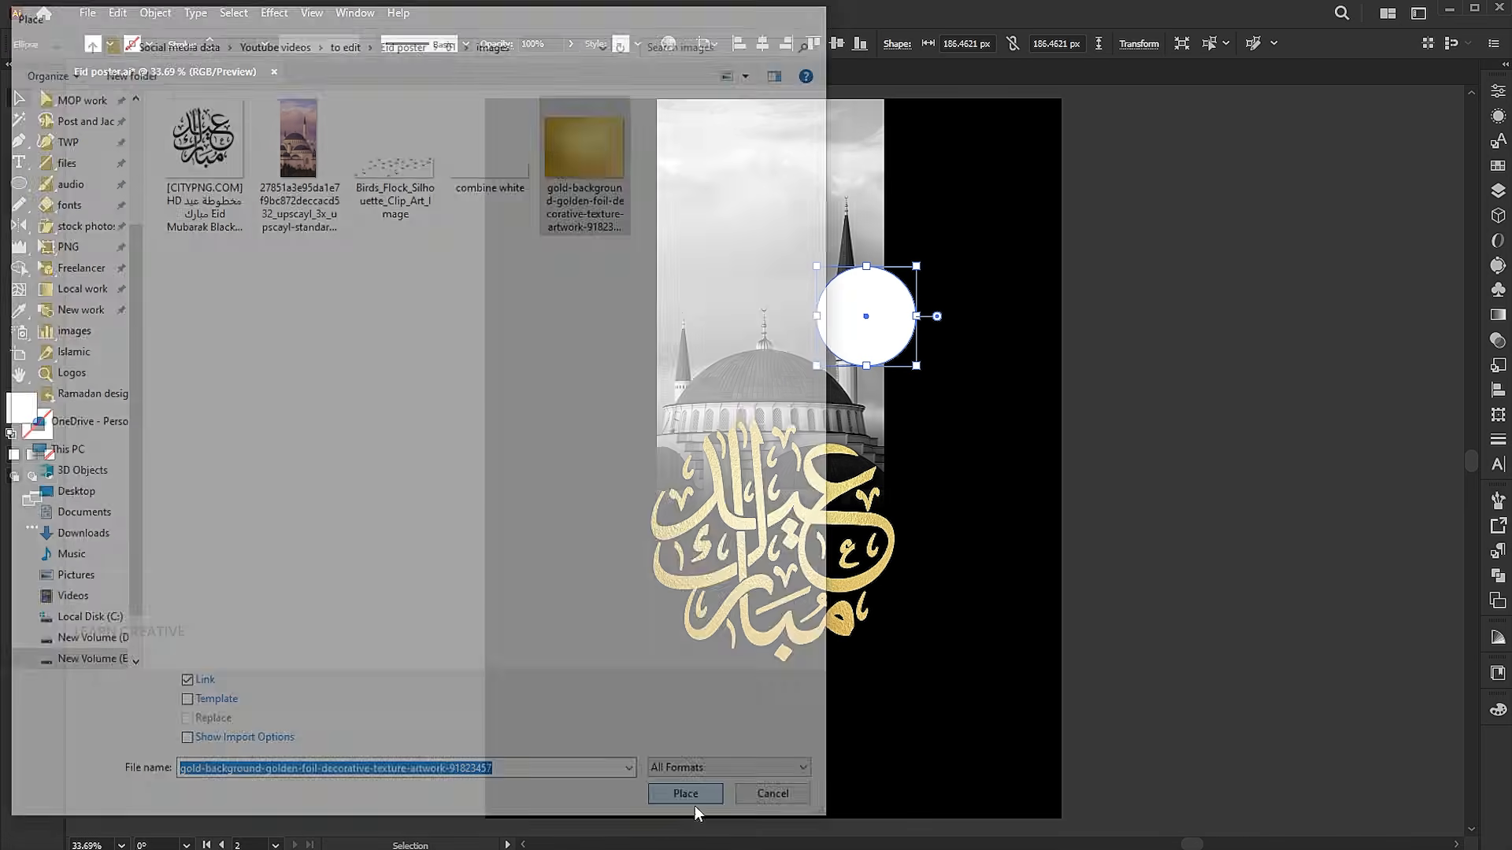
{"action": "left_click_drag", "start_coordinate": [792, 237], "coordinate": [959, 366]}
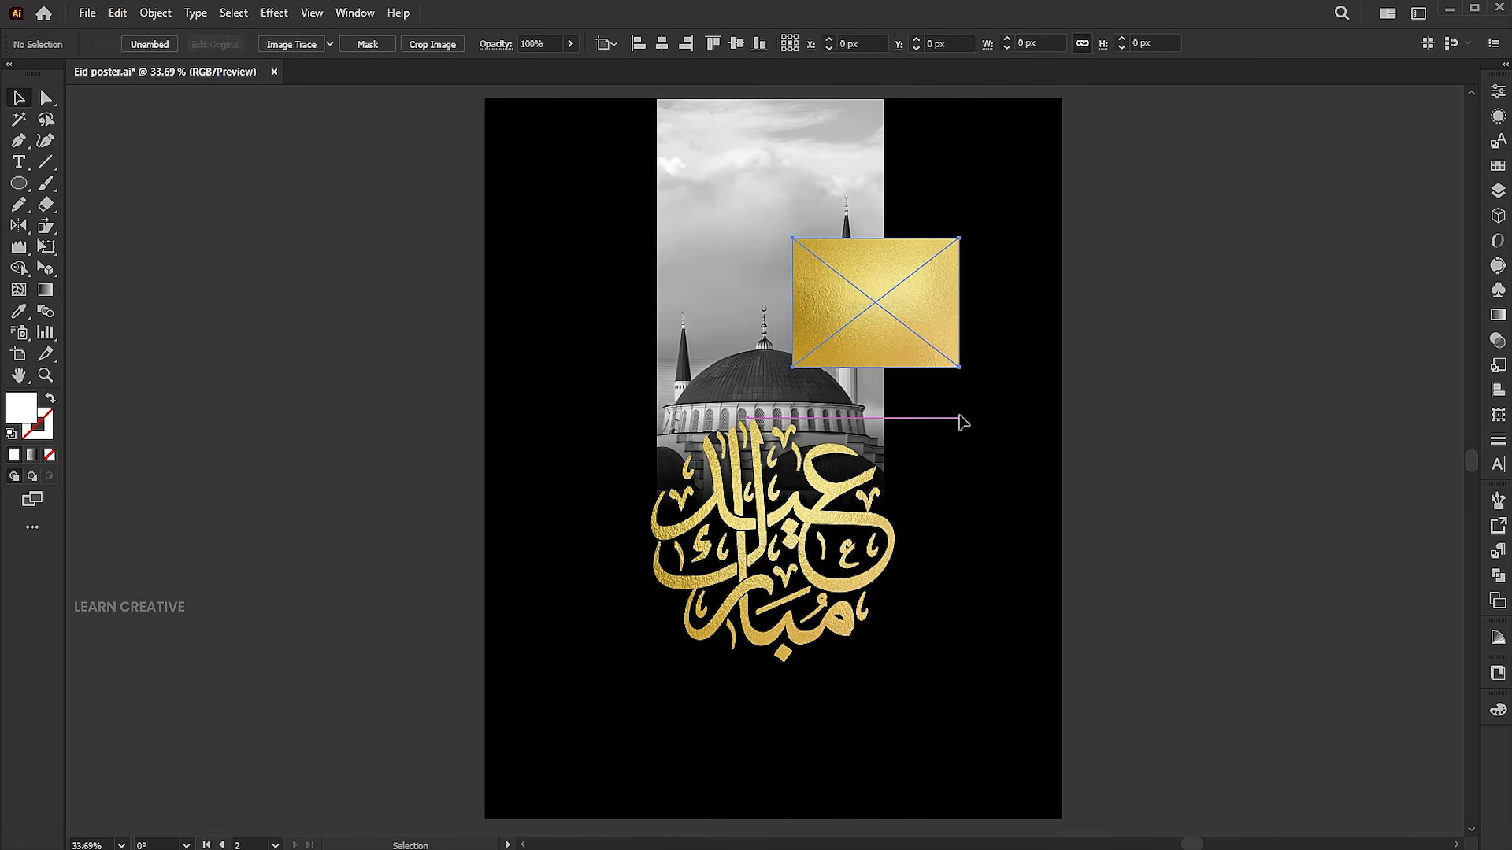
Send the gold foil image behind the white circle and clip it to the circle with a clipping mask
{"action": "right_click", "coordinate": [895, 320]}
{"action": "mouse_move", "coordinate": [952, 604]}
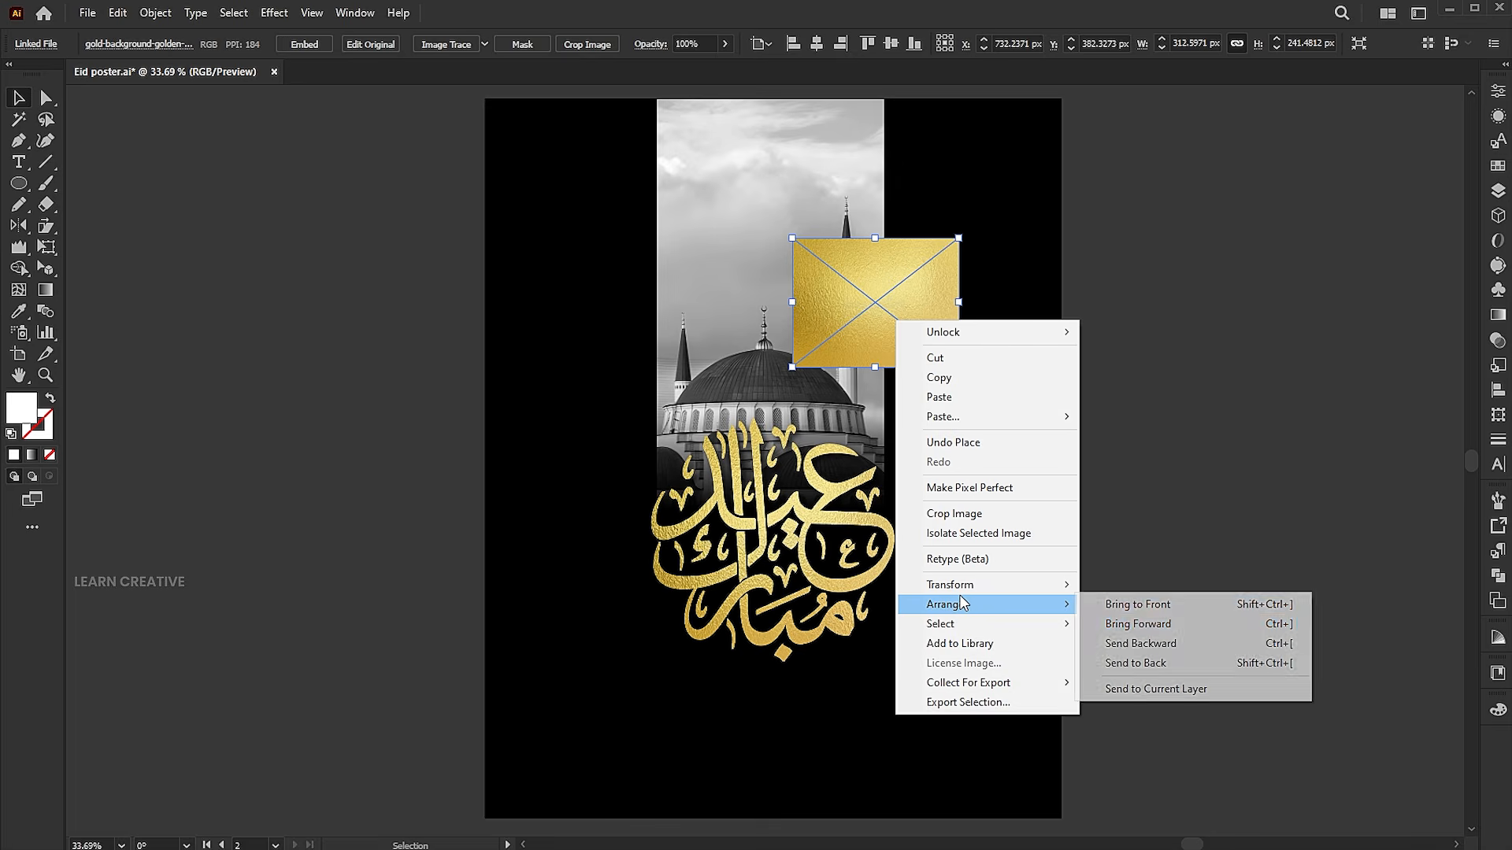
{"action": "left_click", "coordinate": [1141, 645]}
{"action": "left_click_drag", "start_coordinate": [948, 433], "coordinate": [876, 334]}
{"action": "right_click", "coordinate": [866, 326]}
{"action": "left_click", "coordinate": [970, 591]}
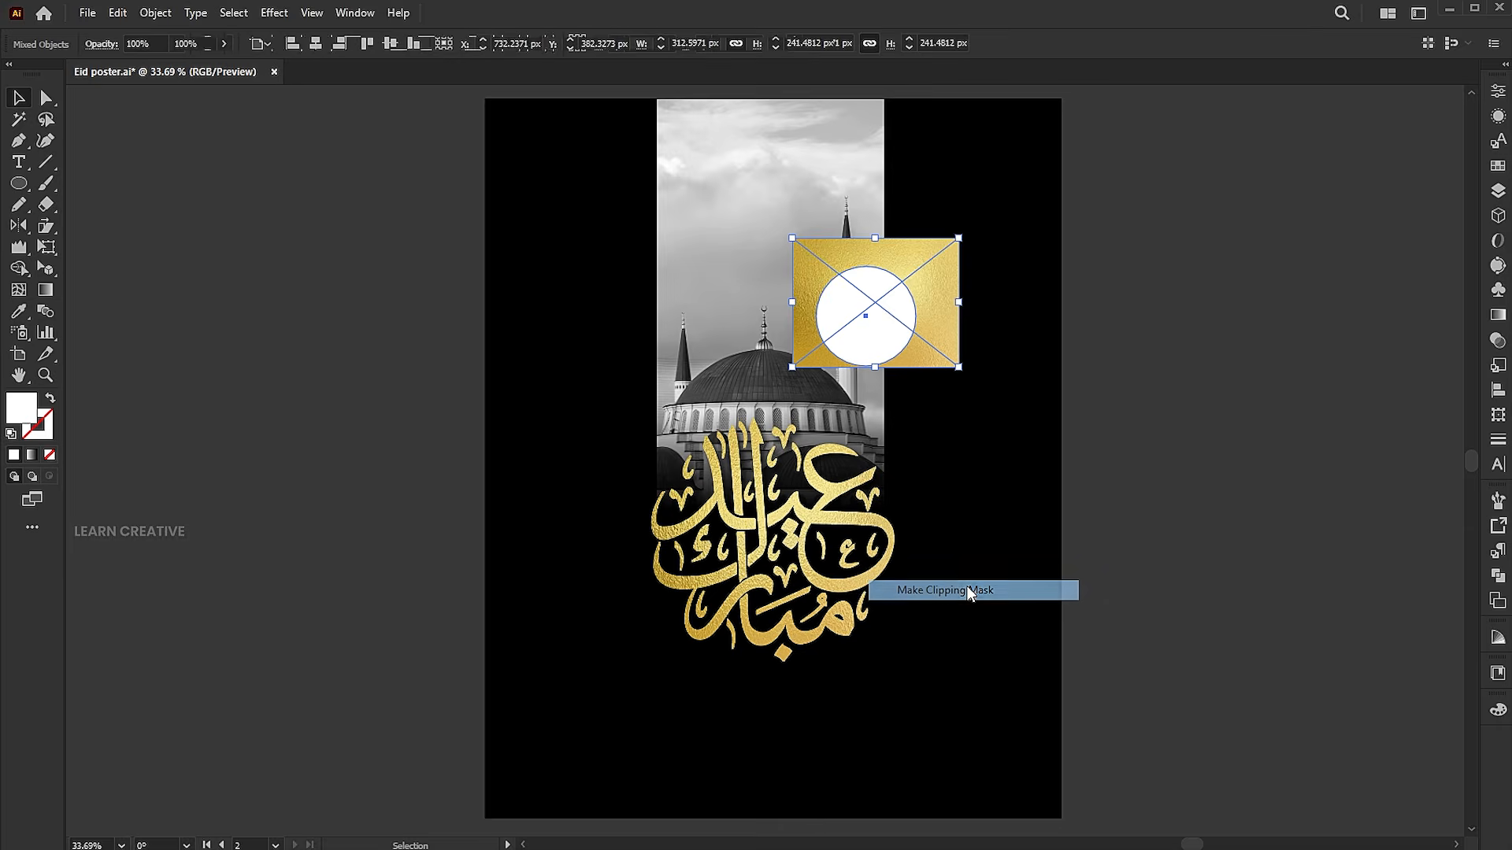
{"action": "left_click", "coordinate": [1176, 425]}
{"action": "left_click", "coordinate": [46, 98]}
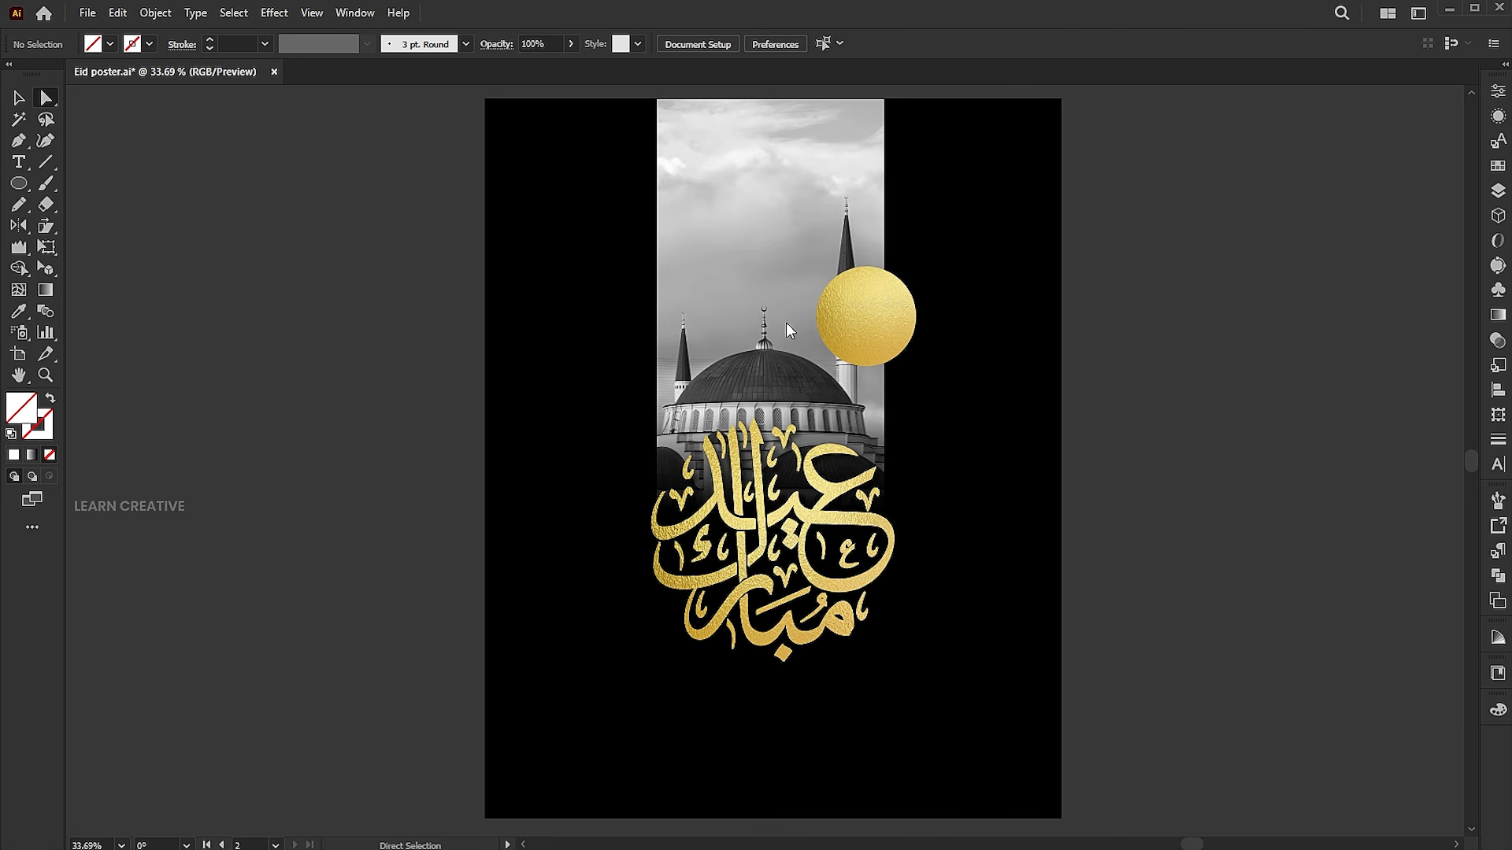
{"action": "left_click", "coordinate": [870, 325]}
{"action": "key", "text": "v"}
{"action": "left_click", "coordinate": [1205, 295]}
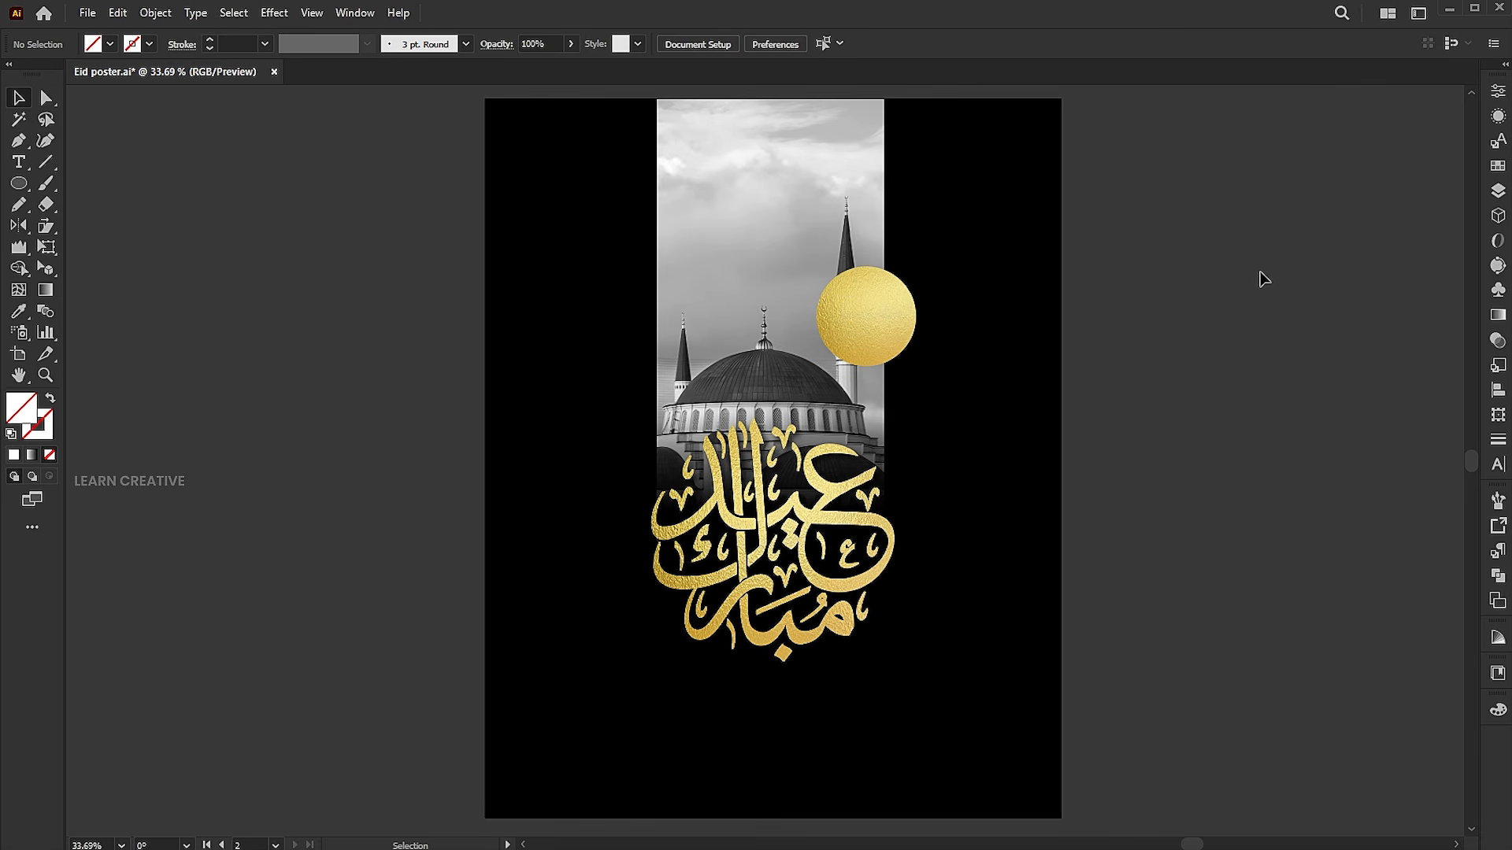
Copy the mosque photo from inside its clip group and paste it in front of the artwork outside the group
{"action": "left_click", "coordinate": [863, 251]}
{"action": "double_click", "coordinate": [846, 241]}
{"action": "left_click", "coordinate": [845, 239]}
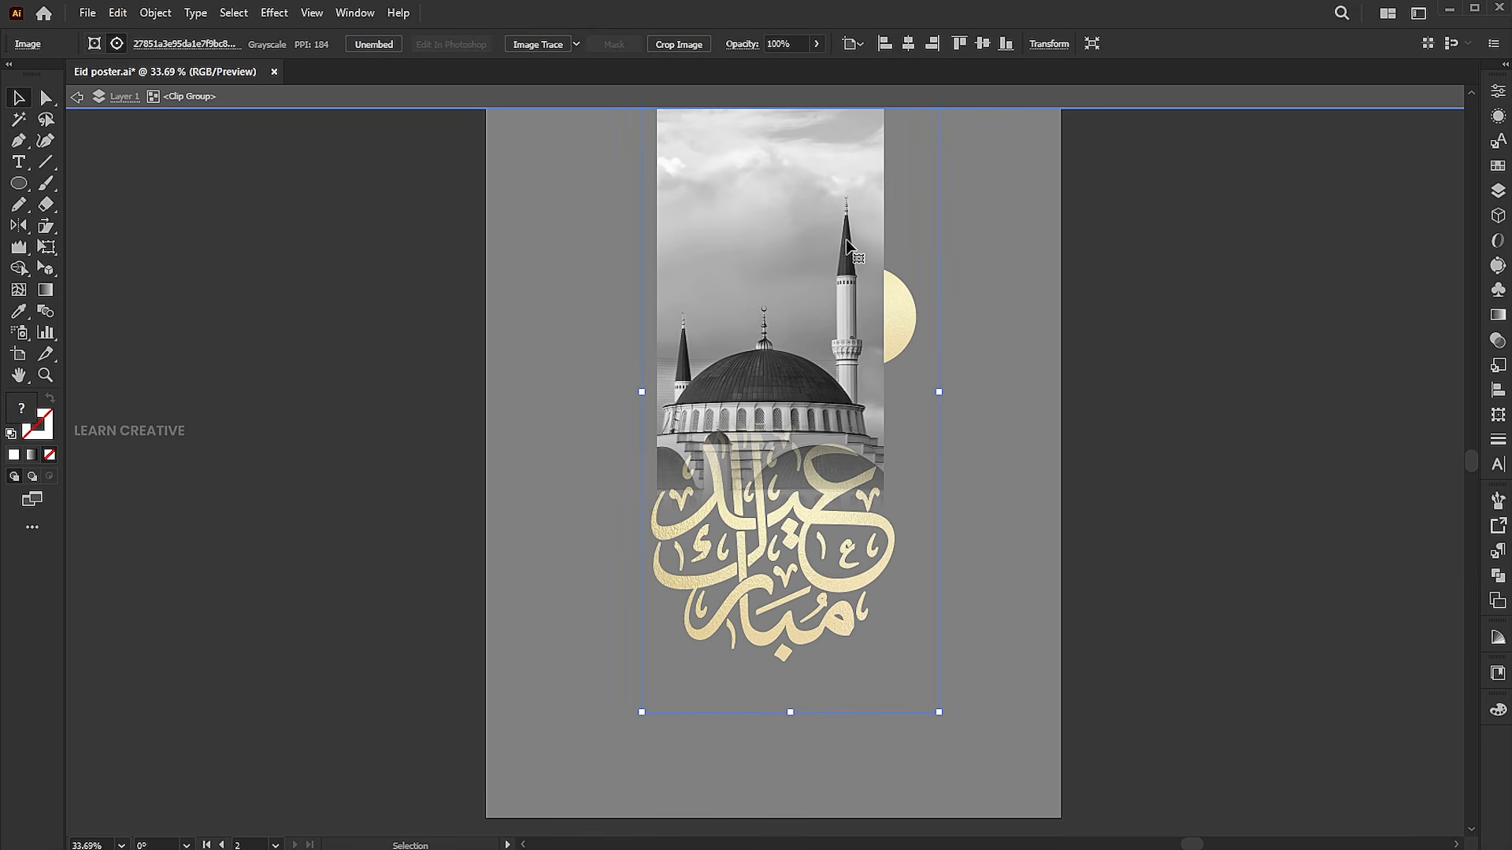
{"action": "key", "text": "z"}
{"action": "left_click_drag", "start_coordinate": [852, 250], "coordinate": [936, 466]}
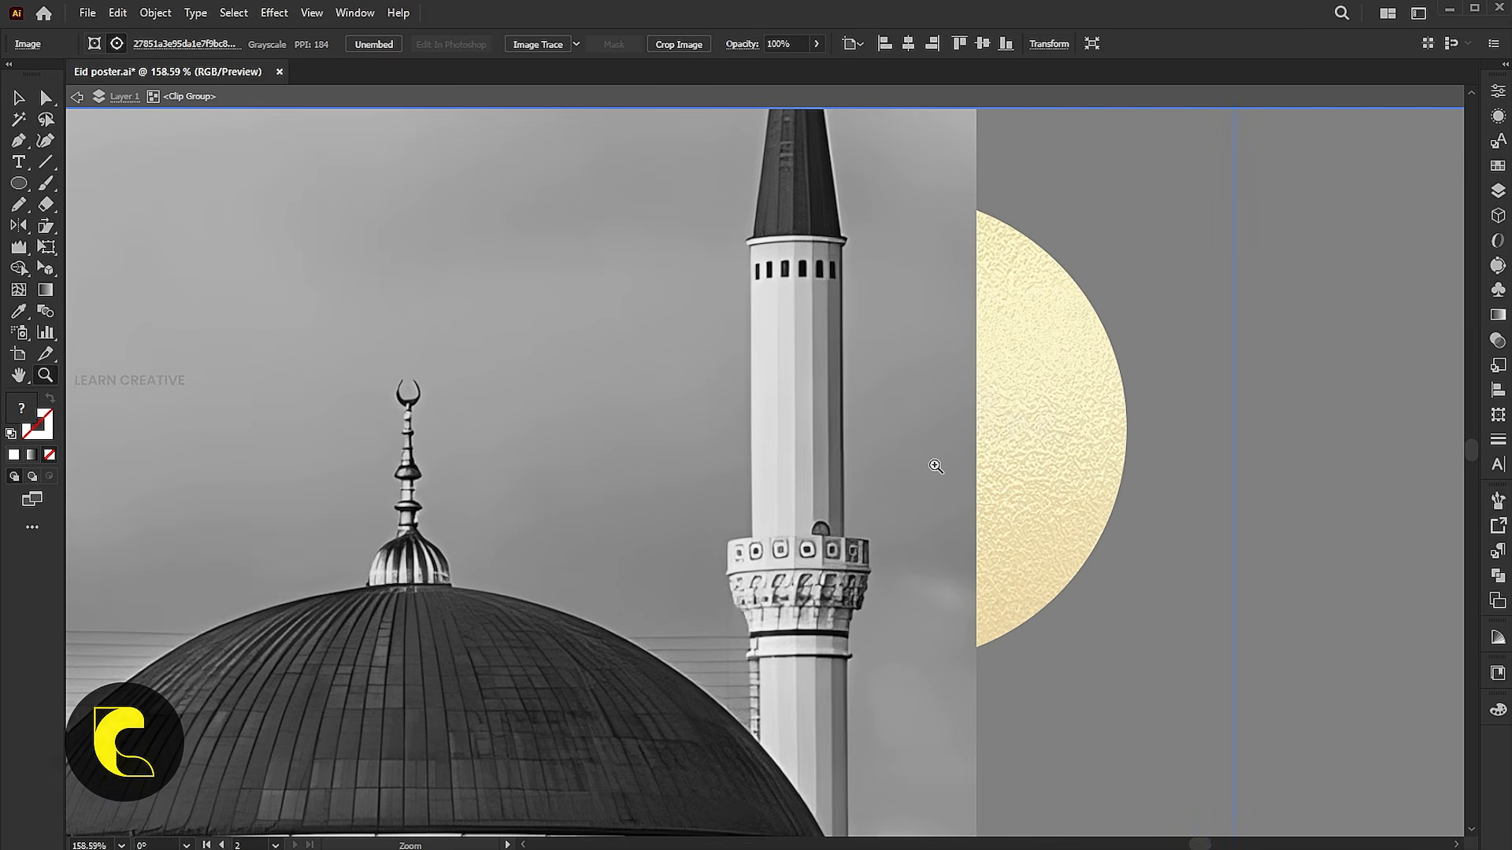
{"action": "left_click", "coordinate": [117, 12]}
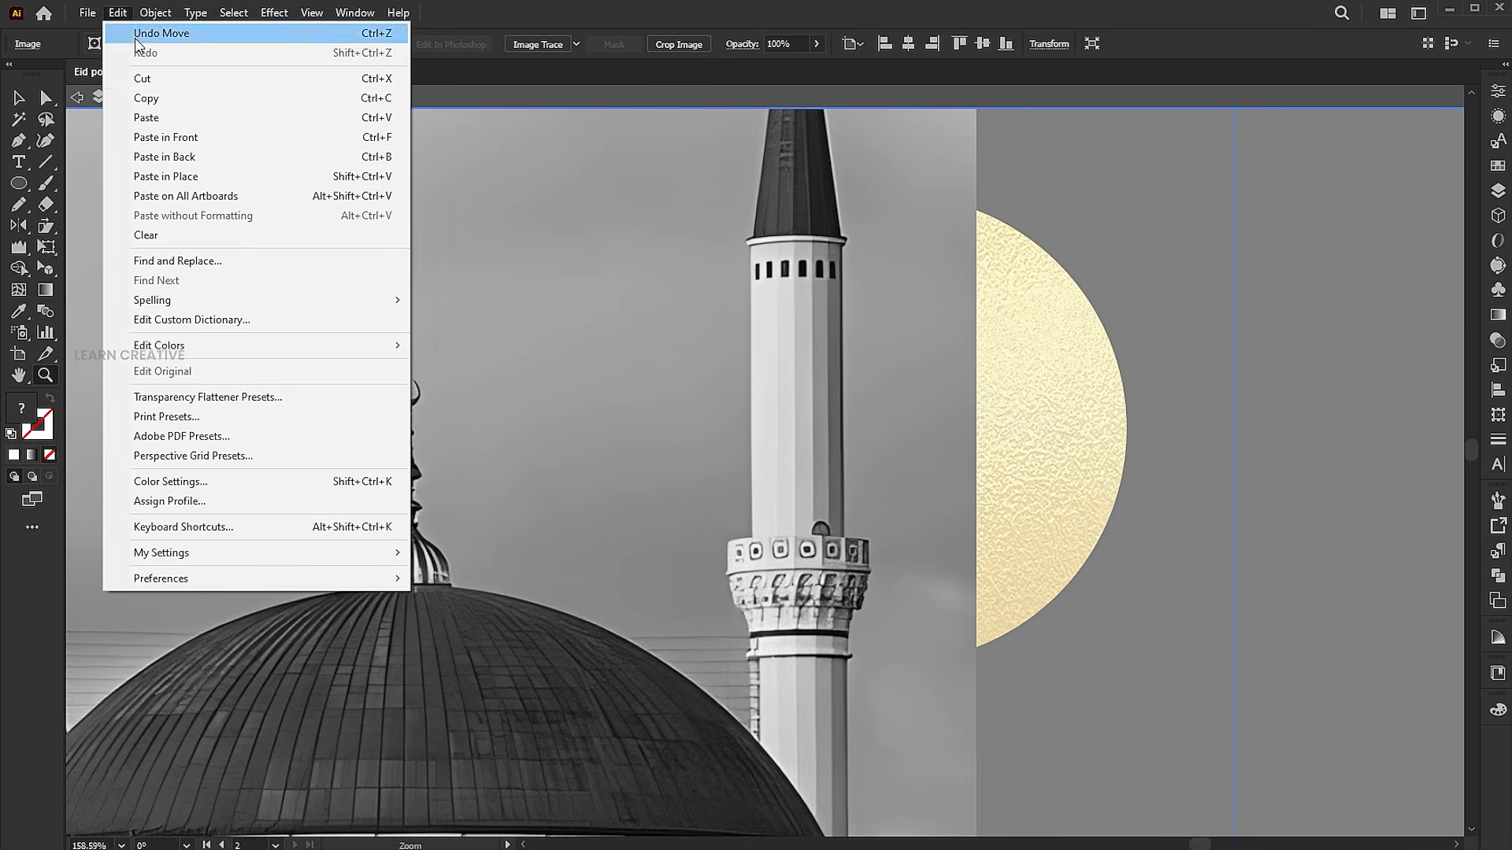
{"action": "left_click", "coordinate": [137, 97]}
{"action": "key", "text": "v"}
{"action": "double_click", "coordinate": [1303, 364]}
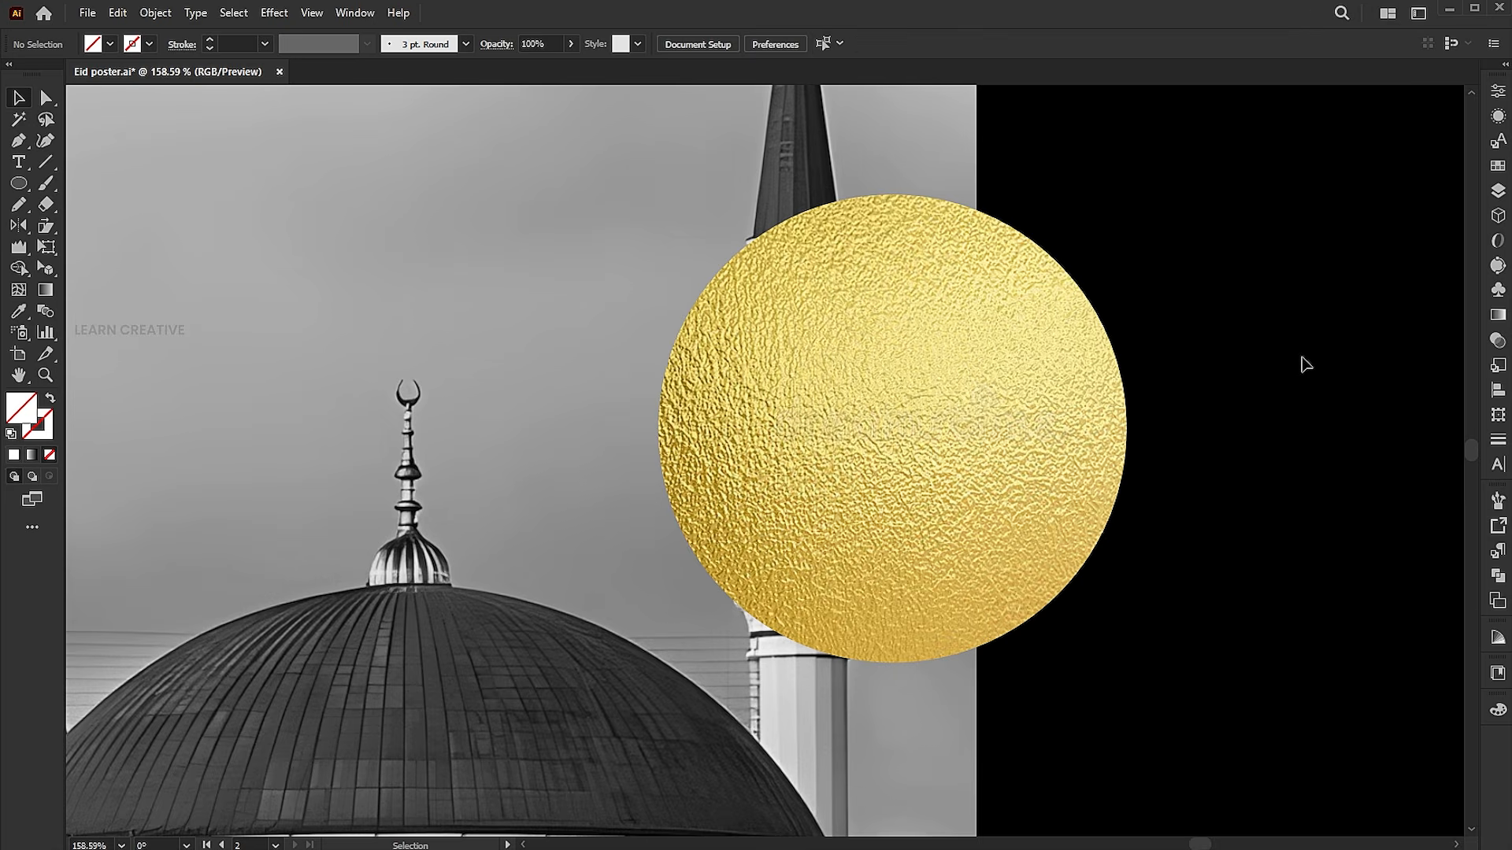
{"action": "left_click", "coordinate": [117, 13]}
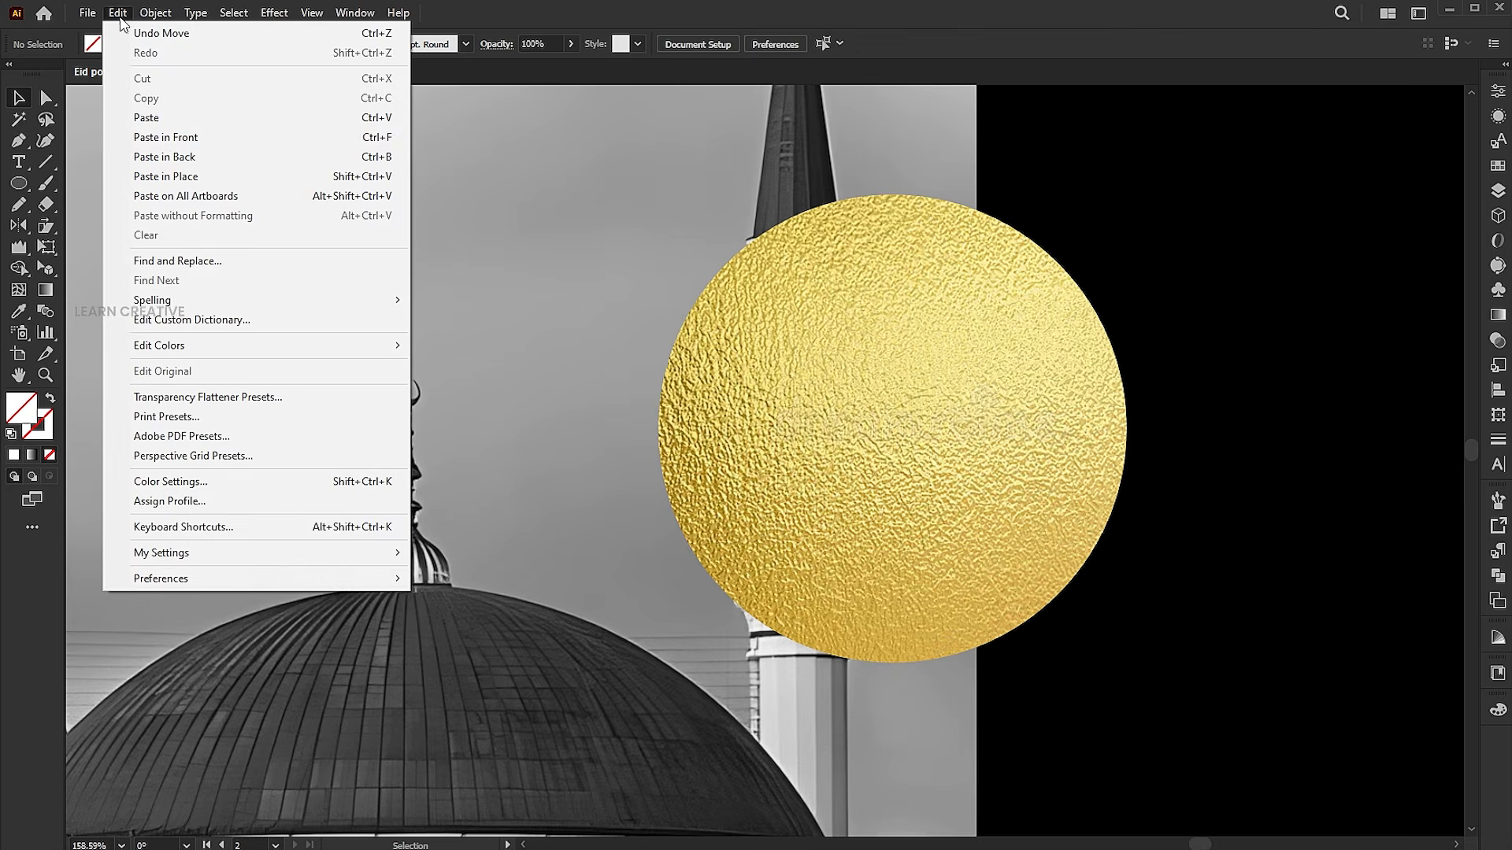
{"action": "left_click", "coordinate": [158, 139]}
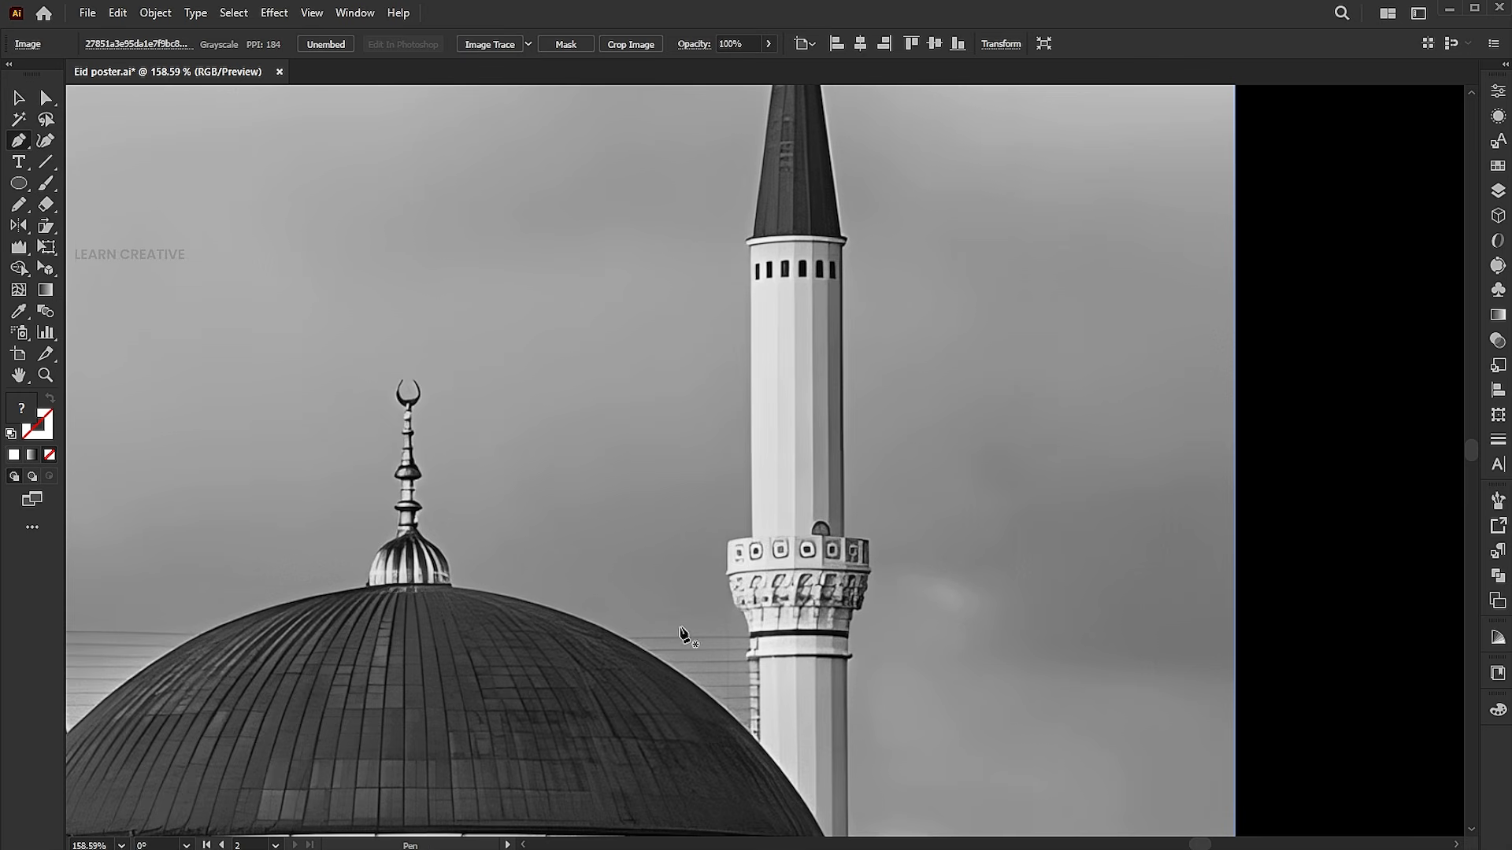
Trace the tall minaret's left edge with the Pen tool from the dome up around the balcony to the upper shaft
{"action": "key", "text": "z"}
{"action": "left_click_drag", "start_coordinate": [763, 784], "coordinate": [918, 784]}
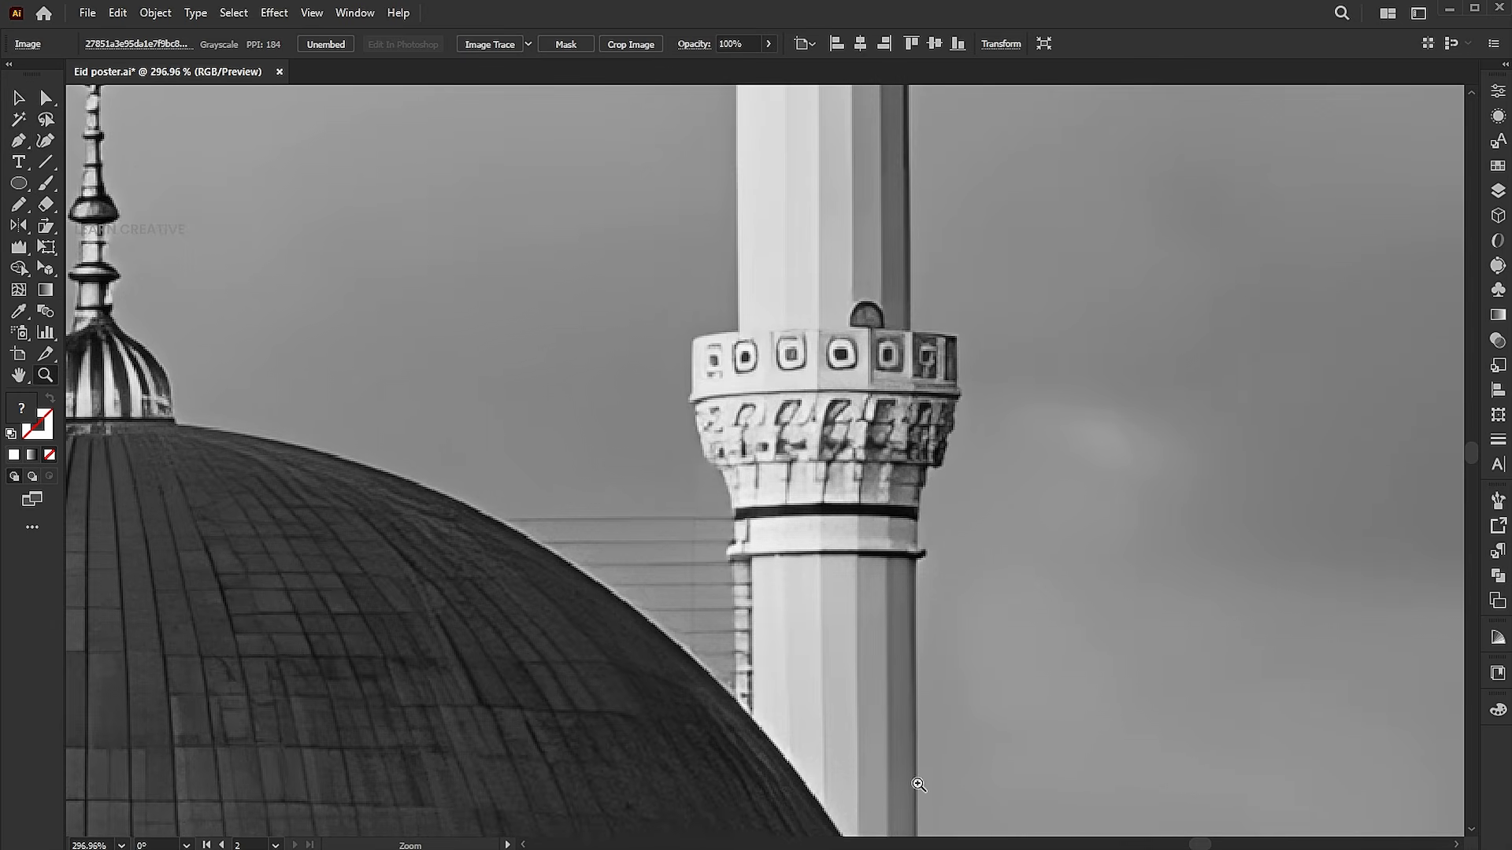
{"action": "key", "text": "p"}
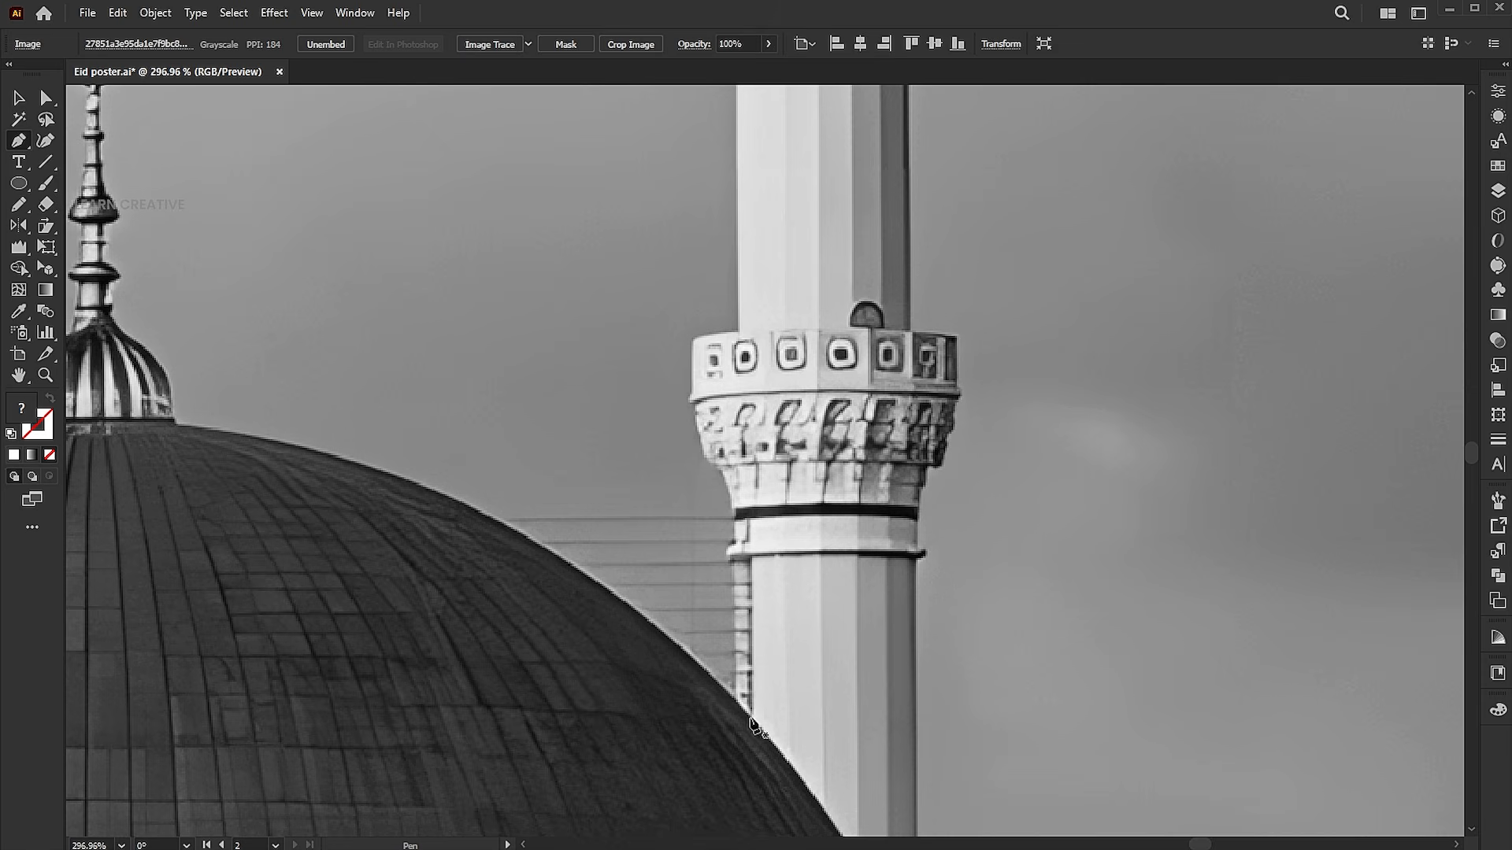
{"action": "mouse_move", "coordinate": [751, 716]}
{"action": "left_mouse_down"}
{"action": "mouse_move", "coordinate": [746, 568]}
{"action": "mouse_move", "coordinate": [744, 687]}
{"action": "left_mouse_up"}
{"action": "left_click", "coordinate": [737, 697]}
{"action": "left_click", "coordinate": [733, 566]}
{"action": "left_click", "coordinate": [727, 554]}
{"action": "left_click", "coordinate": [727, 549]}
{"action": "left_click", "coordinate": [739, 537]}
{"action": "left_click", "coordinate": [733, 516]}
{"action": "left_click", "coordinate": [728, 496]}
{"action": "left_click", "coordinate": [722, 465]}
{"action": "left_click", "coordinate": [709, 458]}
{"action": "left_click", "coordinate": [701, 438]}
{"action": "left_click", "coordinate": [694, 412]}
{"action": "left_click", "coordinate": [690, 401]}
{"action": "left_click", "coordinate": [692, 386]}
{"action": "left_click", "coordinate": [693, 339]}
{"action": "left_click_drag", "start_coordinate": [737, 331], "coordinate": [750, 330]}
{"action": "left_click", "coordinate": [737, 330]}
Continue the path up the minaret's shaft, around the ledge, across the dark spire and around the opposite ledge
{"action": "scroll", "coordinate": [737, 331], "scroll_direction": "up", "scroll_amount": 8}
{"action": "left_click", "coordinate": [746, 341]}
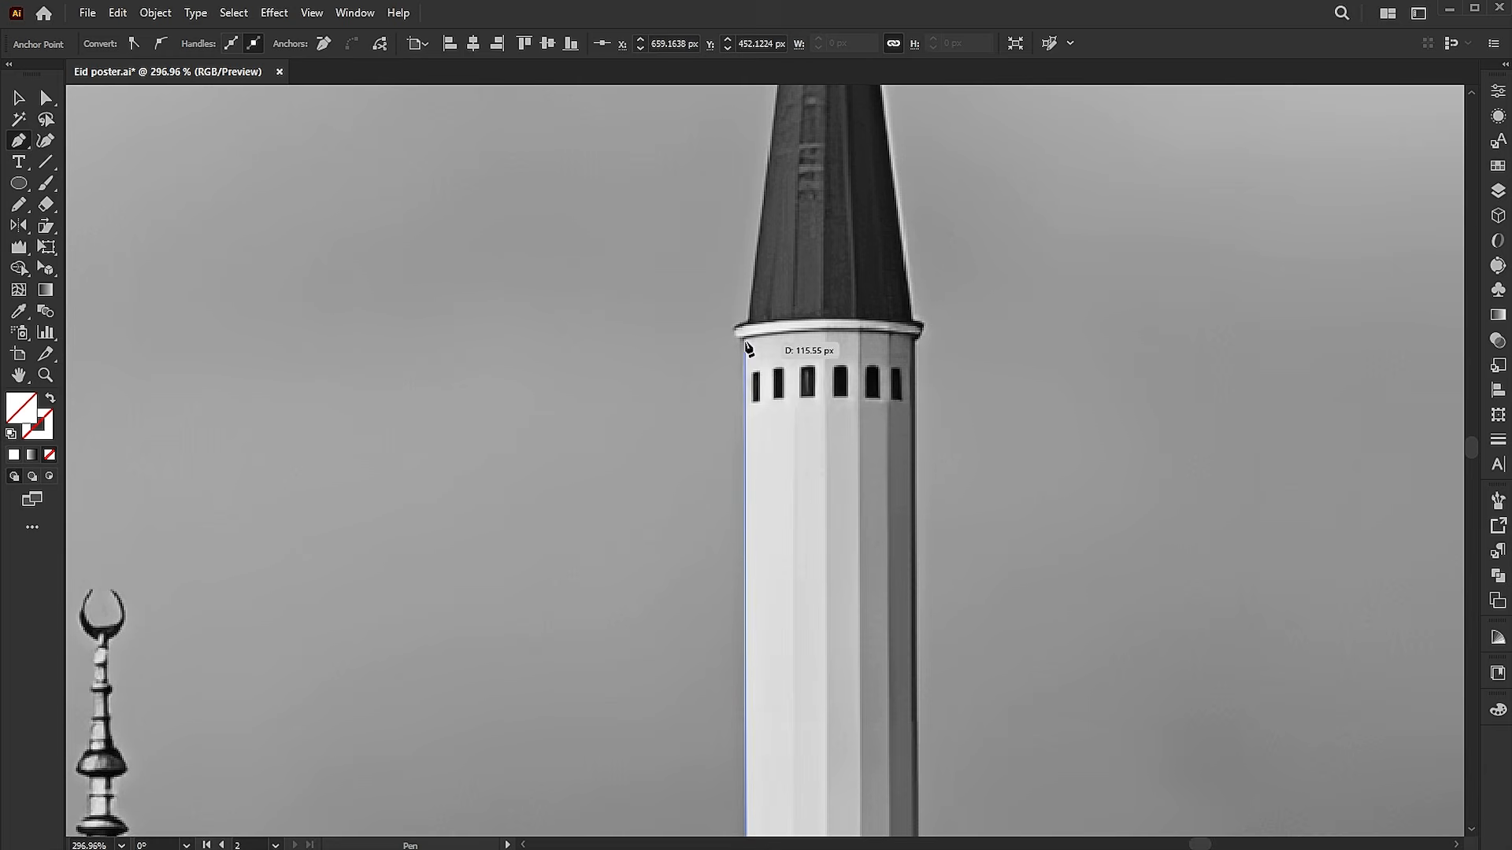
{"action": "left_click", "coordinate": [733, 336]}
{"action": "left_click", "coordinate": [734, 328]}
{"action": "left_click", "coordinate": [751, 319]}
{"action": "left_click_drag", "start_coordinate": [742, 378], "coordinate": [702, 691]}
{"action": "left_click", "coordinate": [738, 369]}
{"action": "left_click", "coordinate": [834, 377]}
{"action": "left_click_drag", "start_coordinate": [850, 419], "coordinate": [791, 177]}
{"action": "left_click", "coordinate": [813, 389]}
{"action": "left_click", "coordinate": [824, 396]}
{"action": "left_click", "coordinate": [824, 402]}
{"action": "left_click", "coordinate": [815, 410]}
{"action": "left_click_drag", "start_coordinate": [814, 572], "coordinate": [783, 155]}
Continue the path down the minaret's right edge and around the right side of the balcony
{"action": "left_click", "coordinate": [787, 540]}
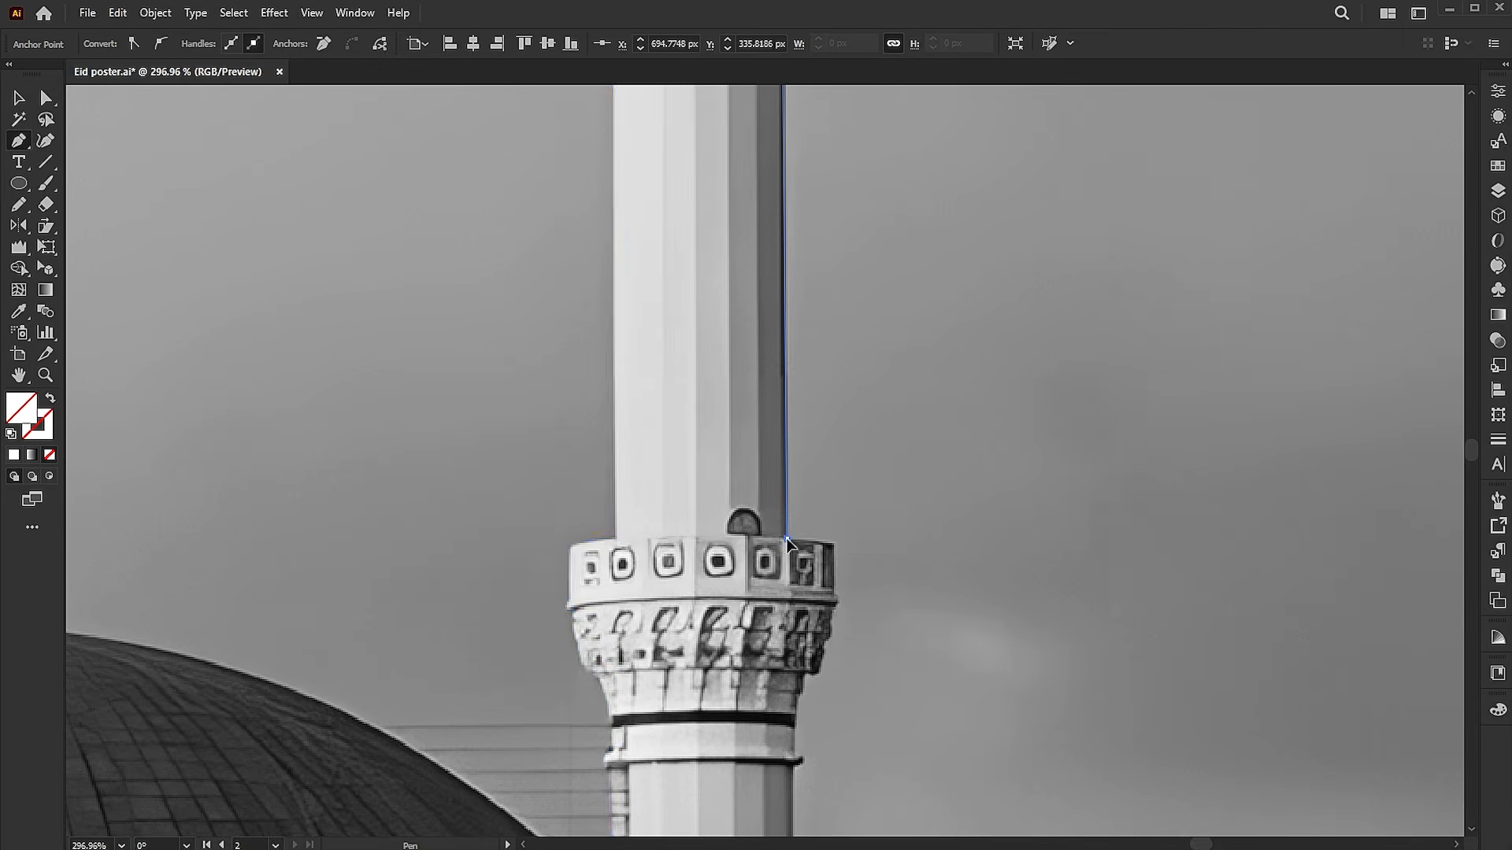
{"action": "left_click", "coordinate": [814, 541]}
{"action": "left_click_drag", "start_coordinate": [834, 547], "coordinate": [830, 393]}
{"action": "left_click", "coordinate": [828, 387]}
{"action": "left_click", "coordinate": [829, 438]}
{"action": "left_click", "coordinate": [829, 445]}
{"action": "left_click", "coordinate": [829, 466]}
{"action": "left_click", "coordinate": [824, 477]}
{"action": "left_click", "coordinate": [814, 498]}
{"action": "left_click", "coordinate": [814, 515]}
{"action": "left_click", "coordinate": [801, 515]}
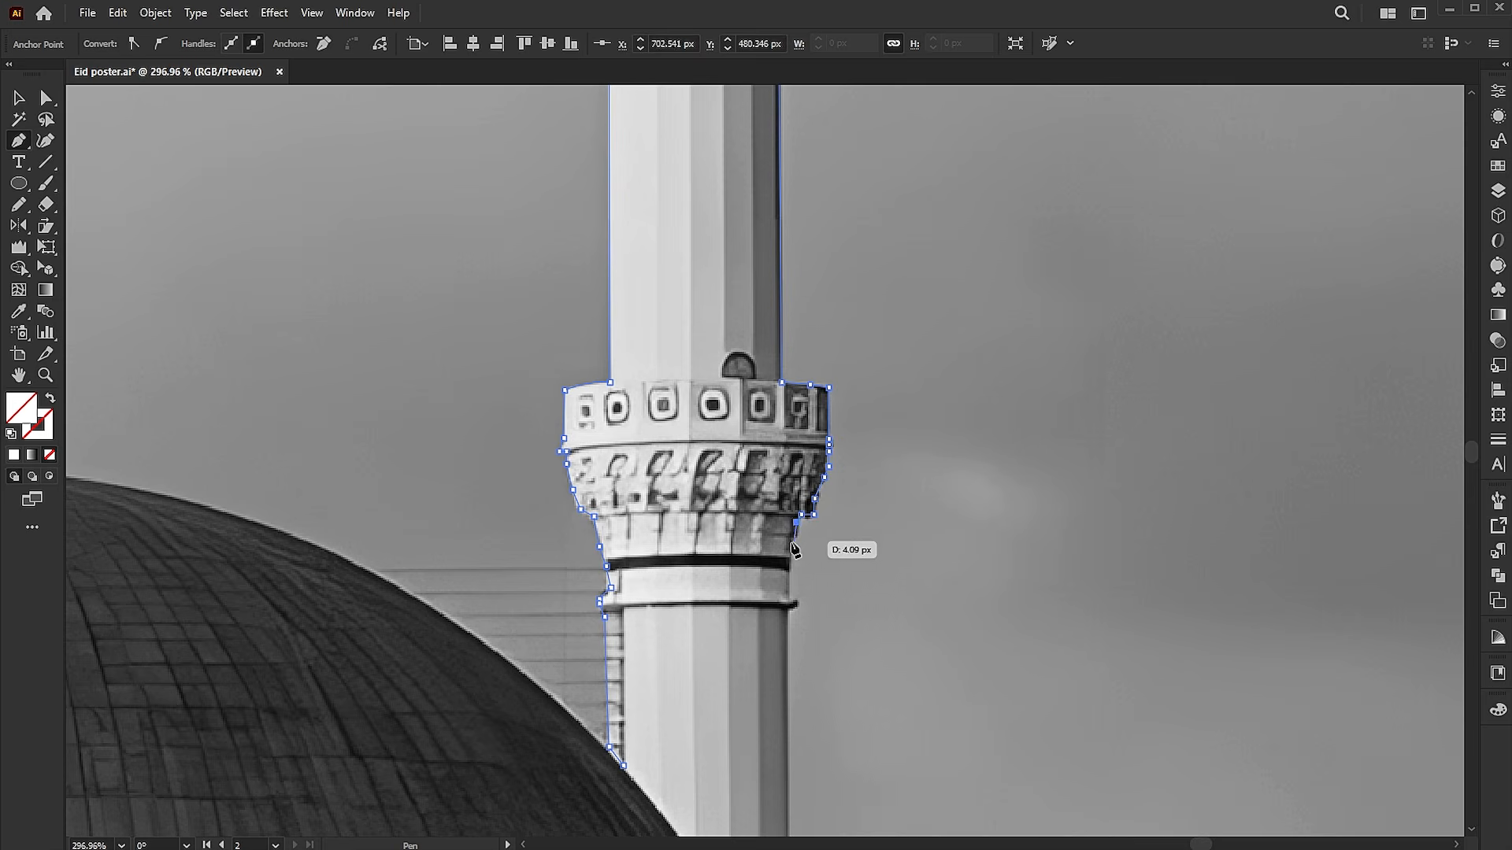
Trace the right side of the collar and lower shaft, and close the path along the dome's edge
{"action": "left_click", "coordinate": [791, 542]}
{"action": "left_click_drag", "start_coordinate": [786, 581], "coordinate": [794, 448]}
{"action": "left_click", "coordinate": [797, 433]}
{"action": "left_click", "coordinate": [796, 467]}
{"action": "left_click", "coordinate": [806, 471]}
{"action": "left_click", "coordinate": [795, 479]}
{"action": "scroll", "coordinate": [787, 599], "scroll_direction": "down", "scroll_amount": 3}
{"action": "left_click", "coordinate": [795, 817]}
{"action": "left_click", "coordinate": [755, 812]}
{"action": "left_click", "coordinate": [696, 685]}
{"action": "left_click", "coordinate": [632, 412]}
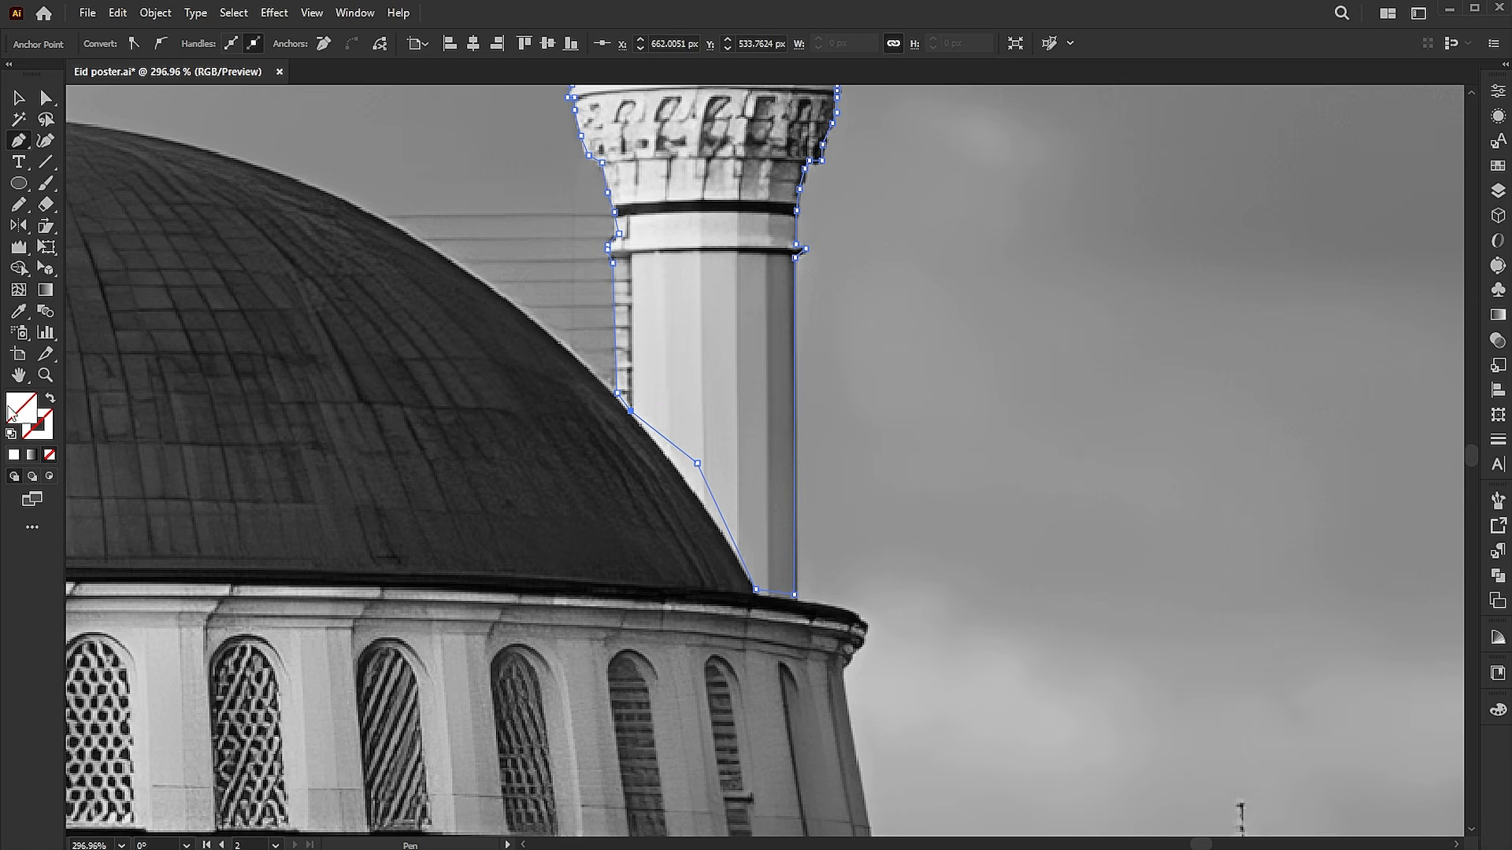
Fill the minaret outline with white and use it as a clipping mask for the pasted mosque photo
{"action": "left_click", "coordinate": [13, 455]}
{"action": "key", "text": "ctrl+0"}
{"action": "key", "text": "v"}
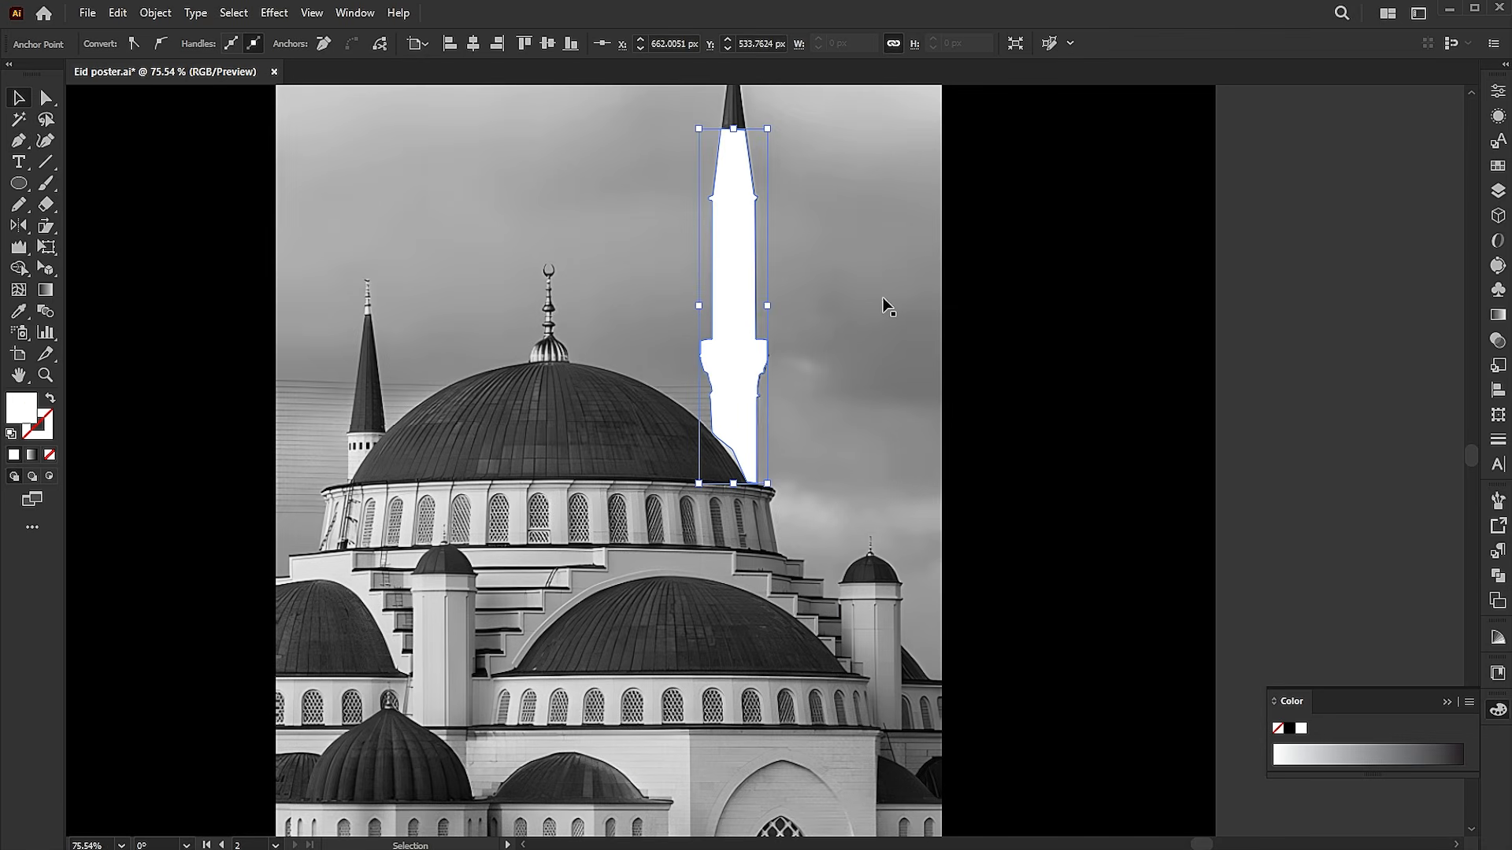
{"action": "key", "text": "ctrl+a"}
{"action": "right_click", "coordinate": [801, 234]}
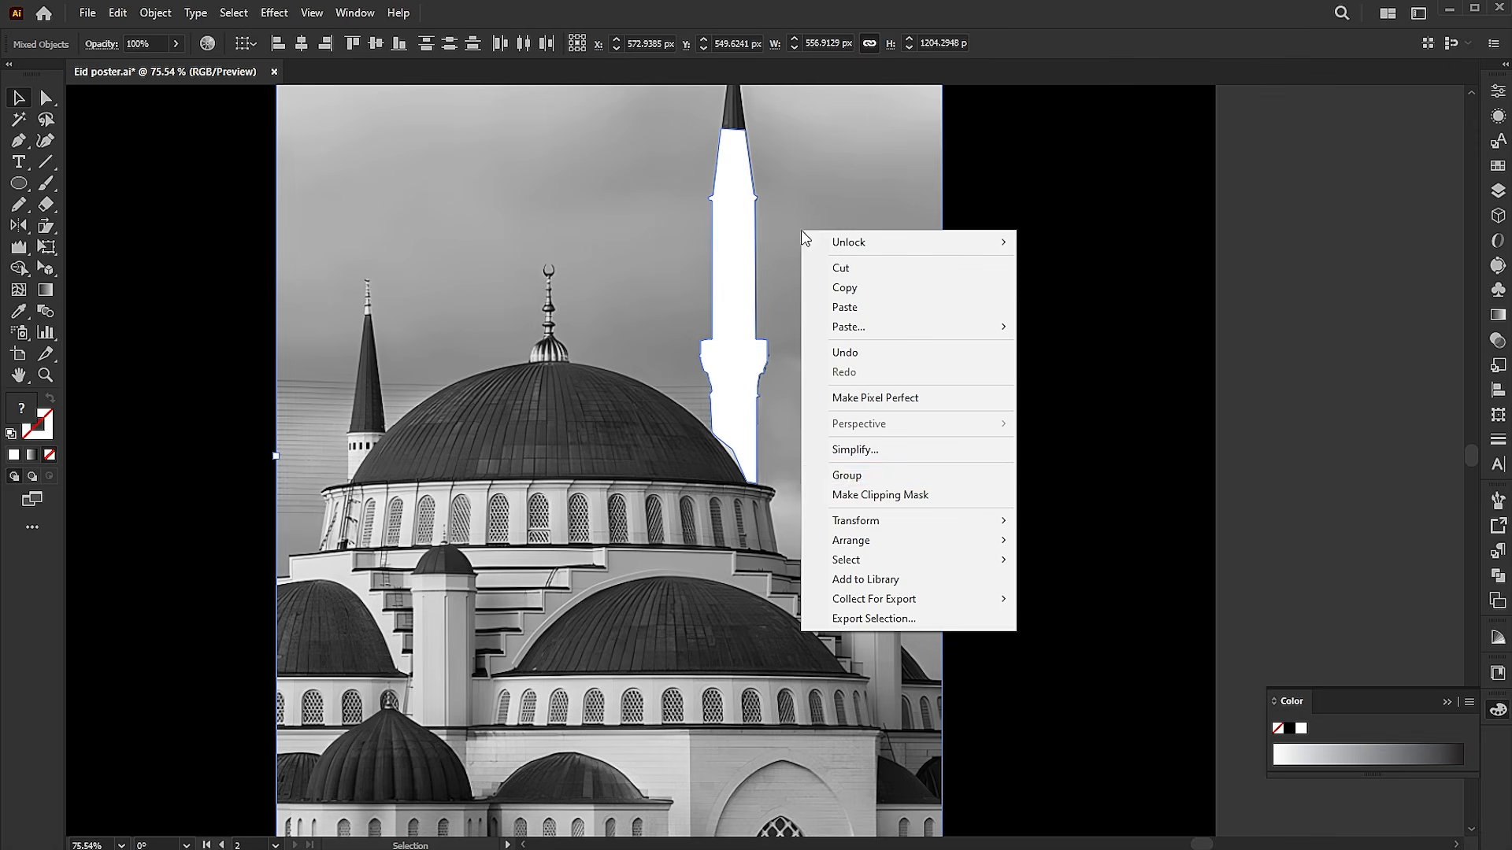
{"action": "left_click", "coordinate": [905, 494]}
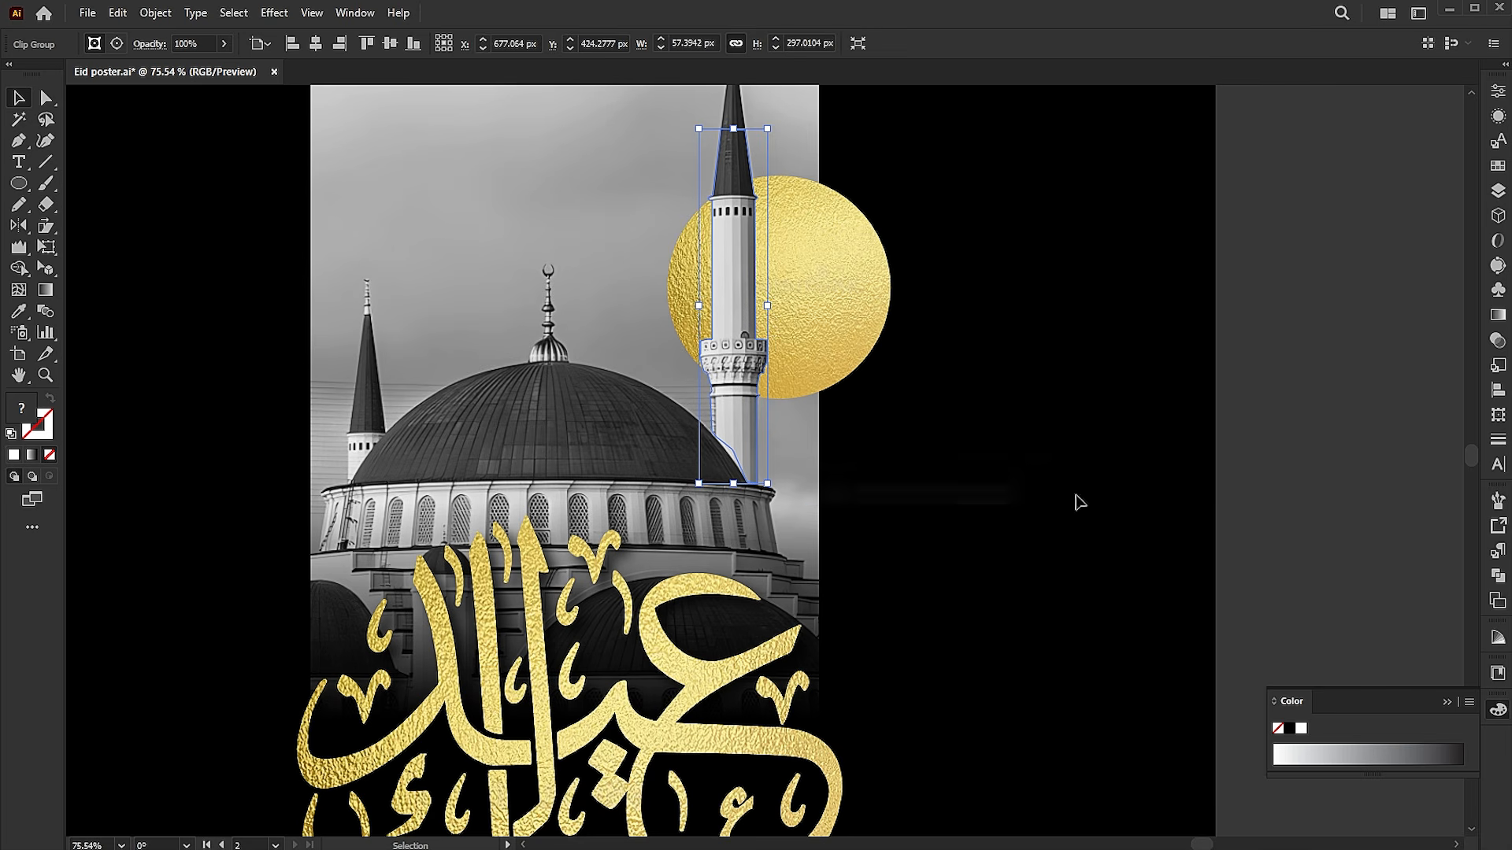
{"action": "left_click", "coordinate": [1309, 454]}
{"action": "key", "text": "ctrl+0"}
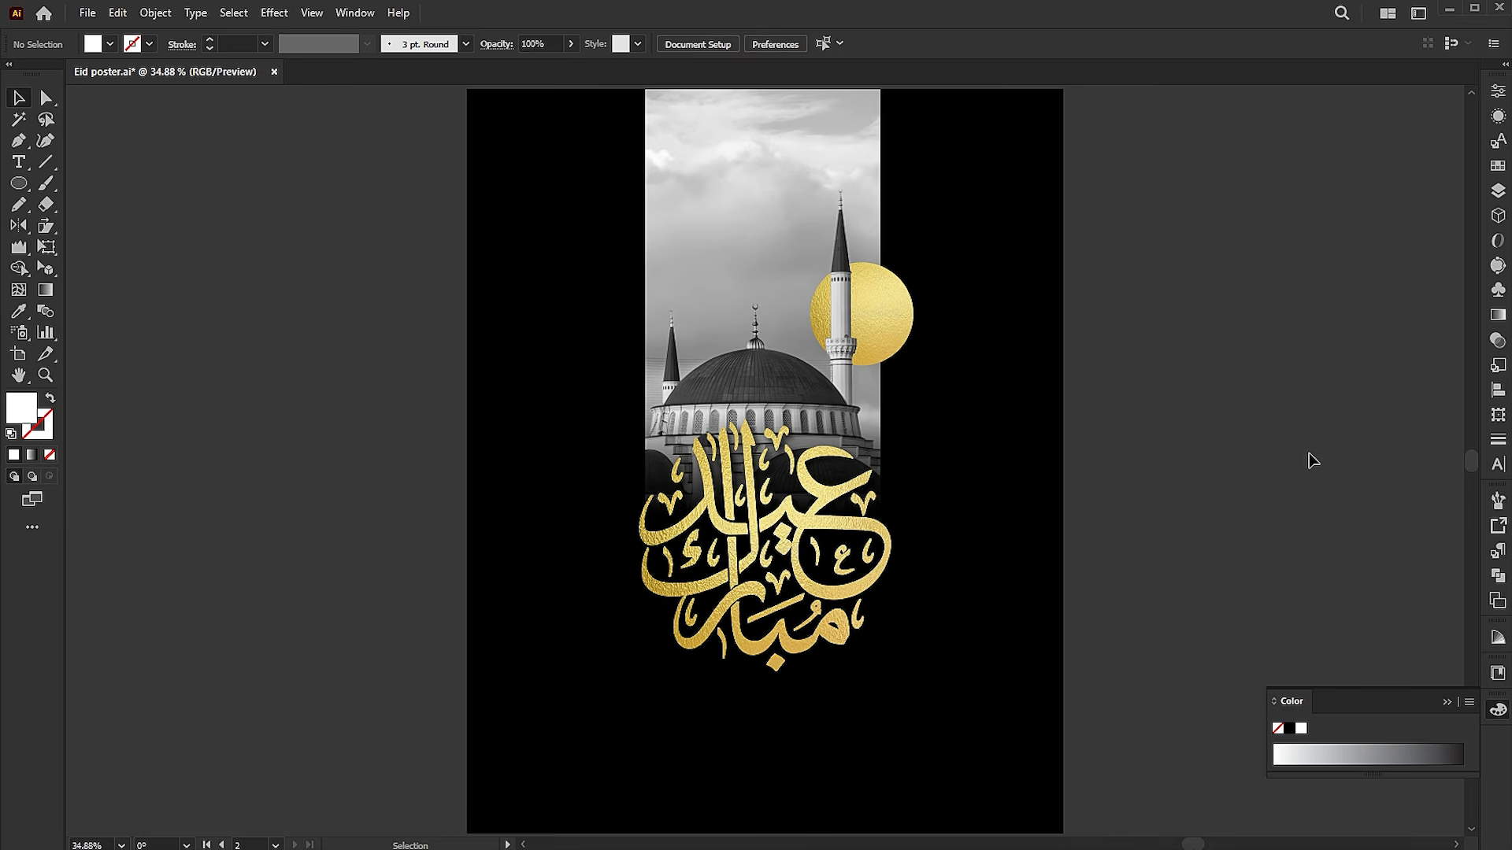
{"action": "left_click", "coordinate": [1449, 702]}
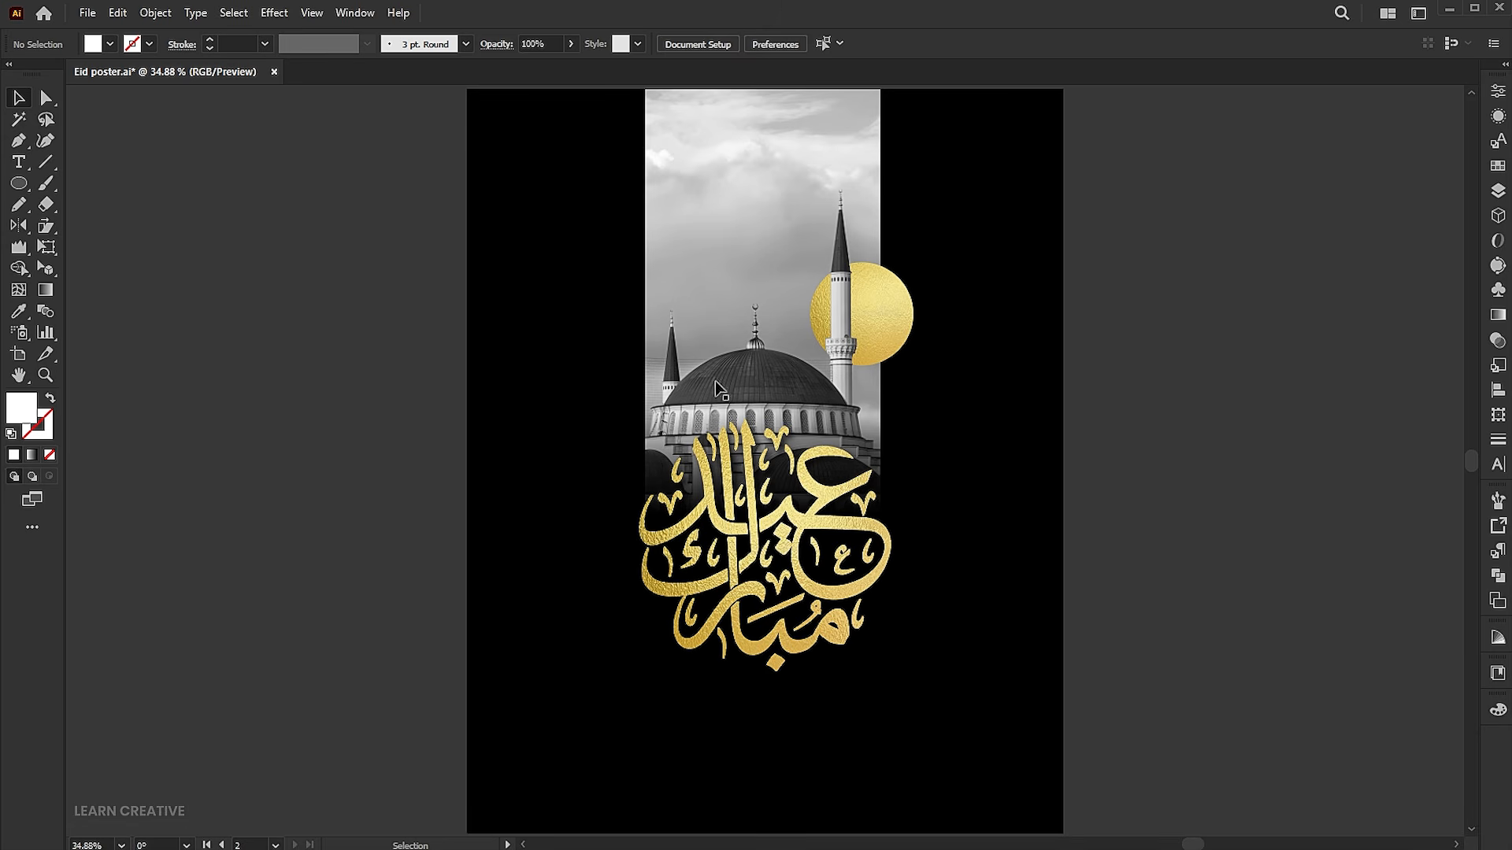
Place the Birds_Flock_Silhouette_Clip_Art_Image file at about 525 by 137 px across the sky and the black area left of the tall minaret
{"action": "left_click", "coordinate": [87, 13]}
{"action": "left_click", "coordinate": [126, 331]}
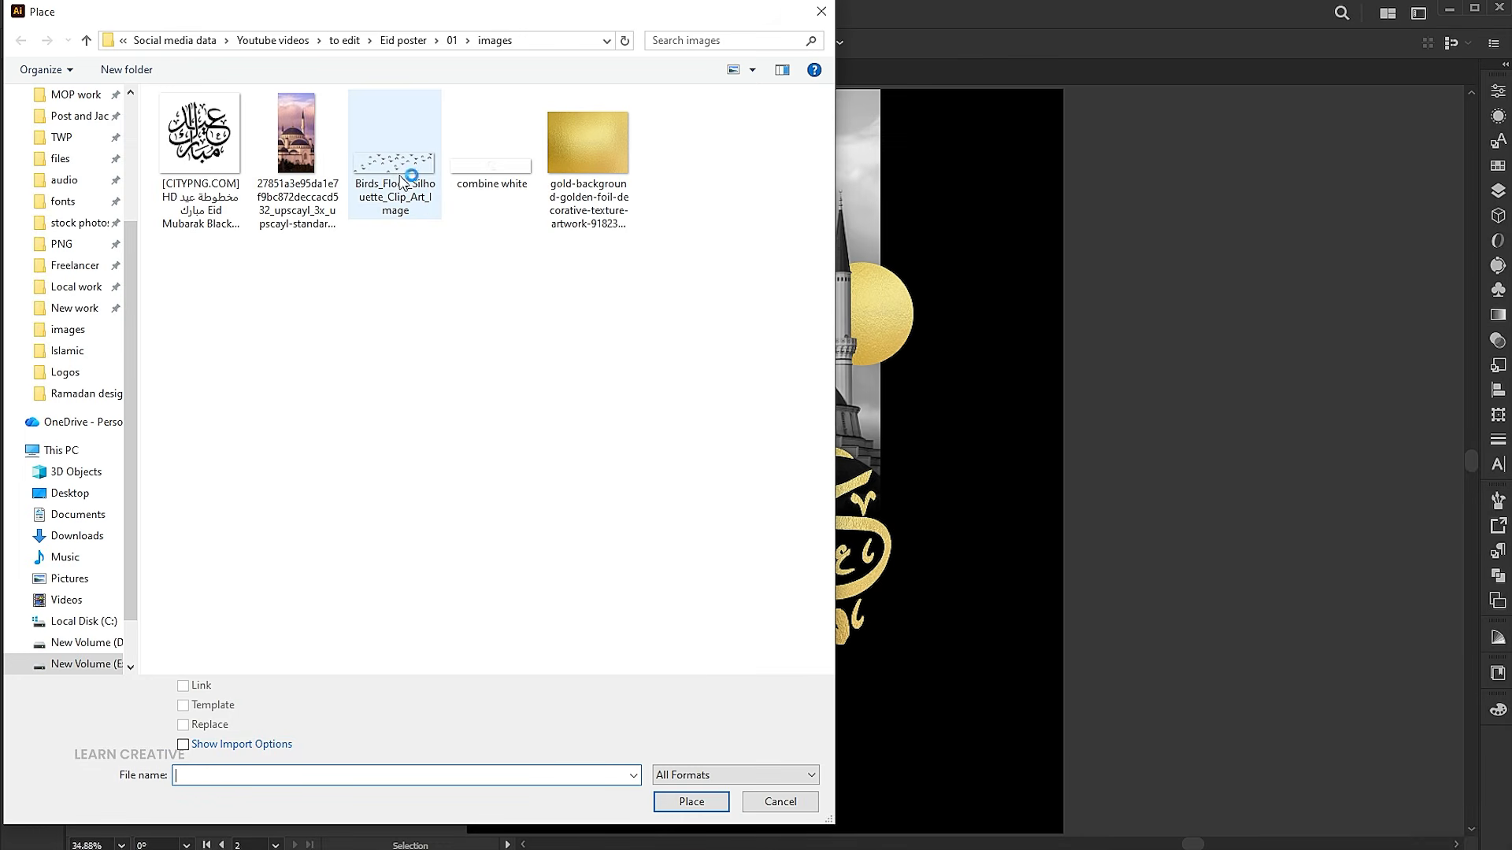
{"action": "left_click", "coordinate": [404, 180]}
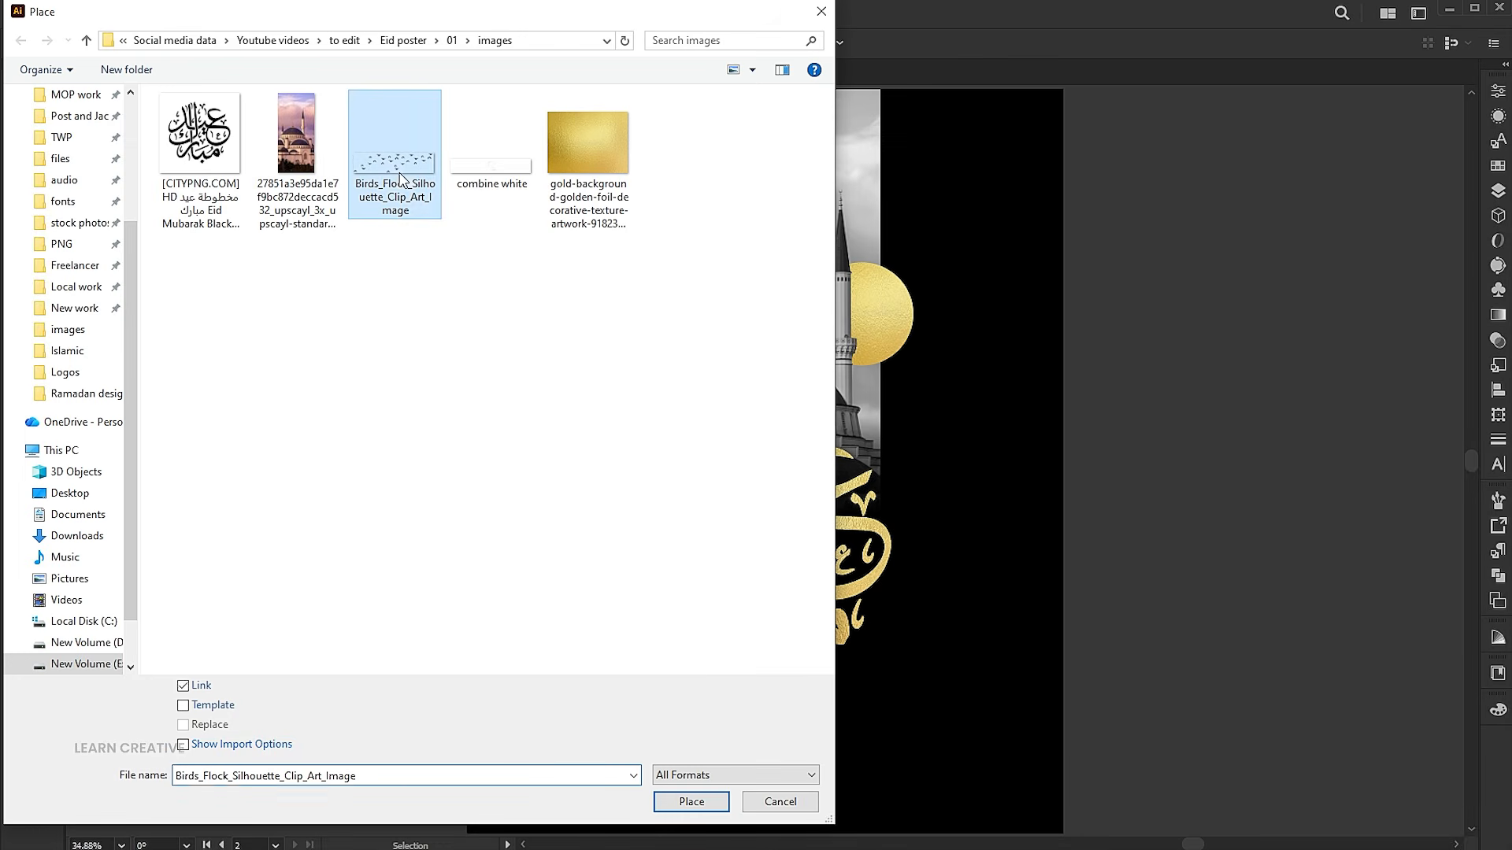
{"action": "left_click", "coordinate": [692, 801]}
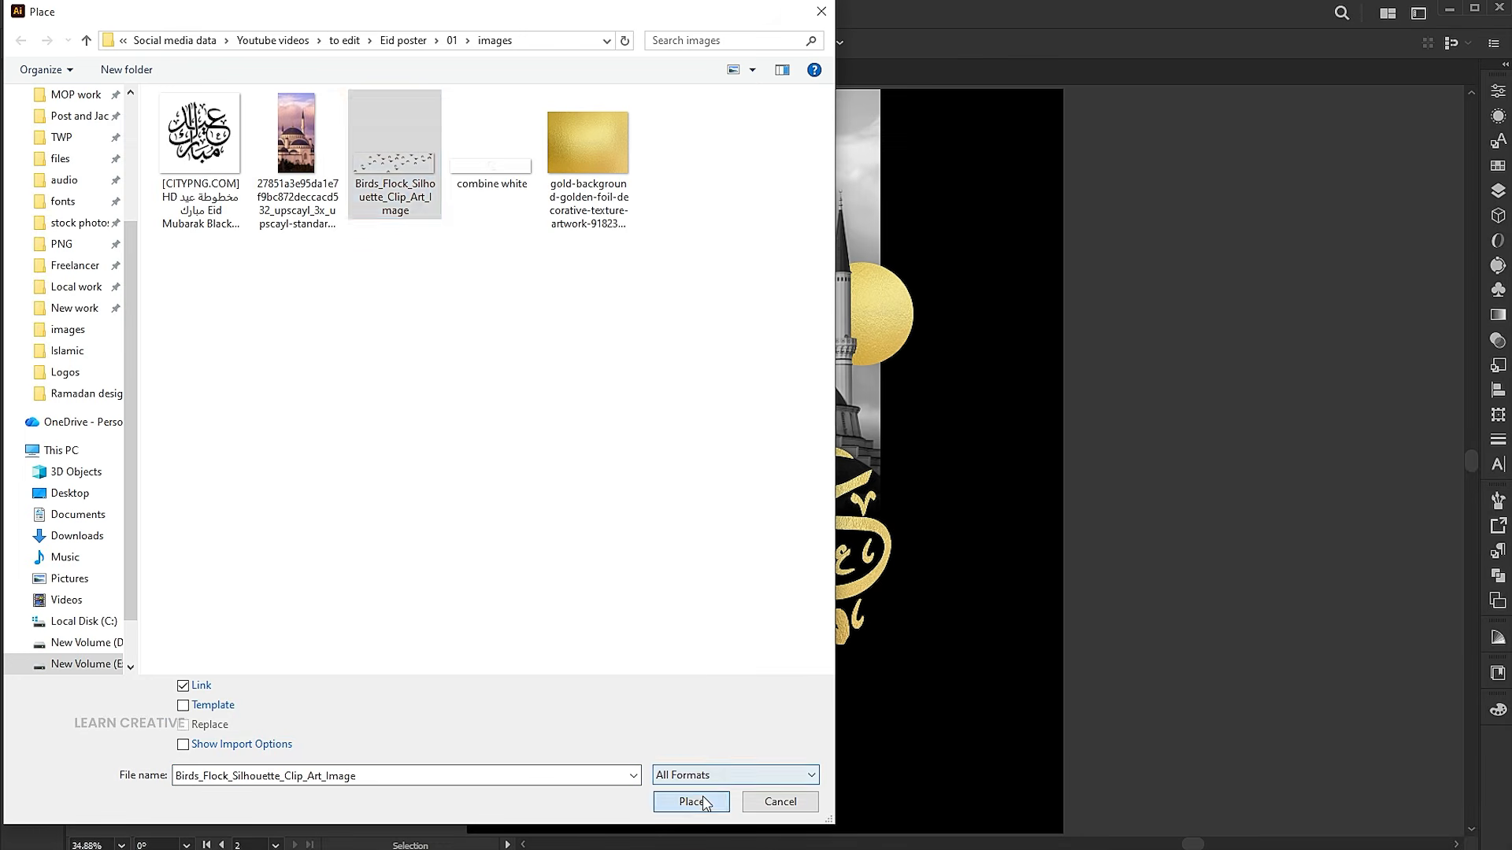
{"action": "left_click_drag", "start_coordinate": [629, 190], "coordinate": [918, 315]}
{"action": "left_click_drag", "start_coordinate": [775, 233], "coordinate": [679, 263]}
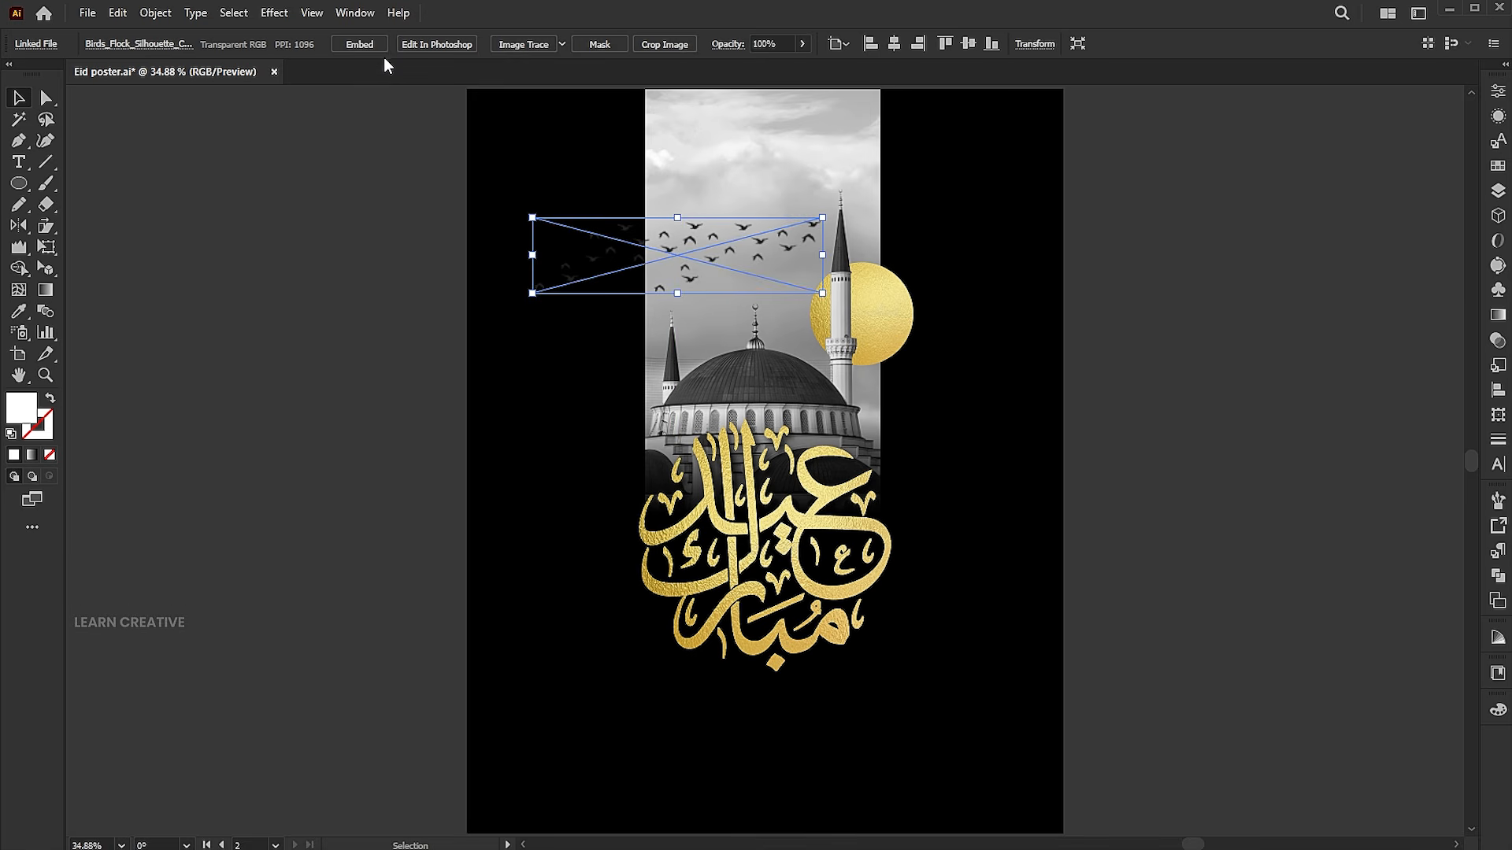
Trace the bird flock image with the Silhouettes preset and expand it to paths
{"action": "left_click", "coordinate": [562, 44]}
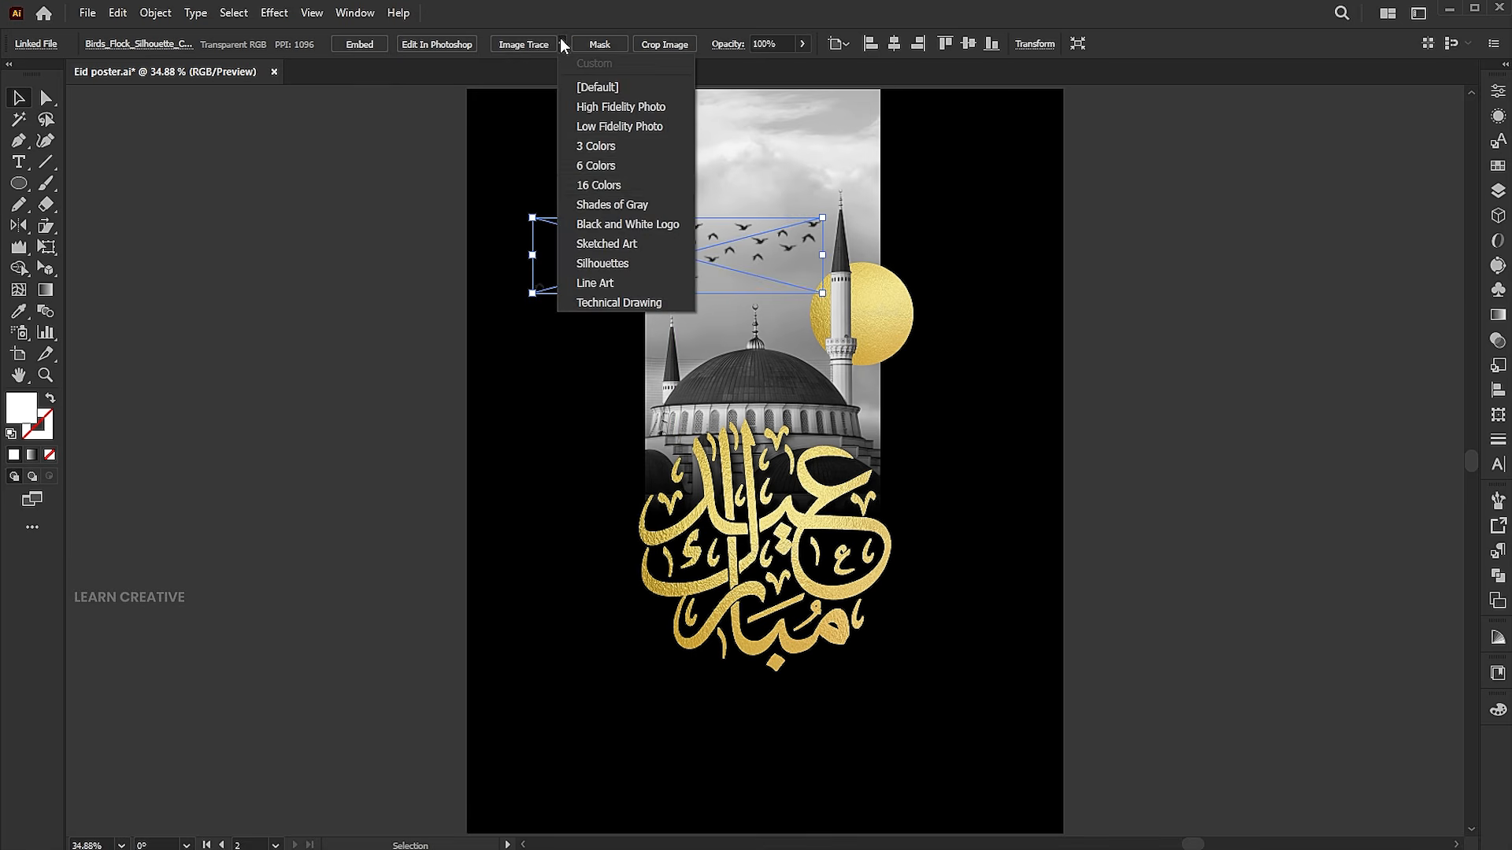
{"action": "left_click", "coordinate": [595, 261]}
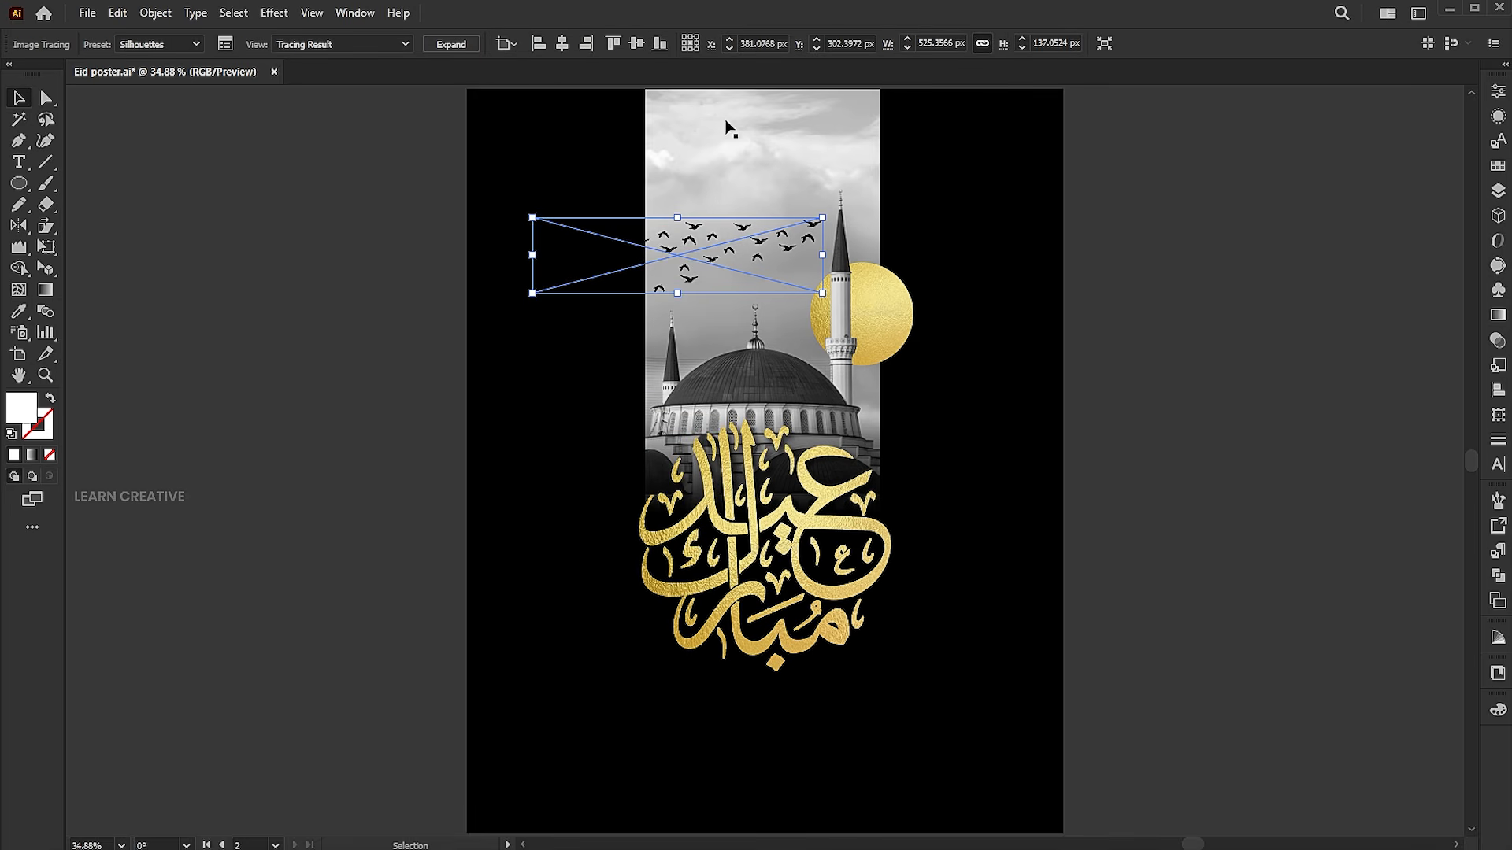
{"action": "left_click", "coordinate": [451, 44]}
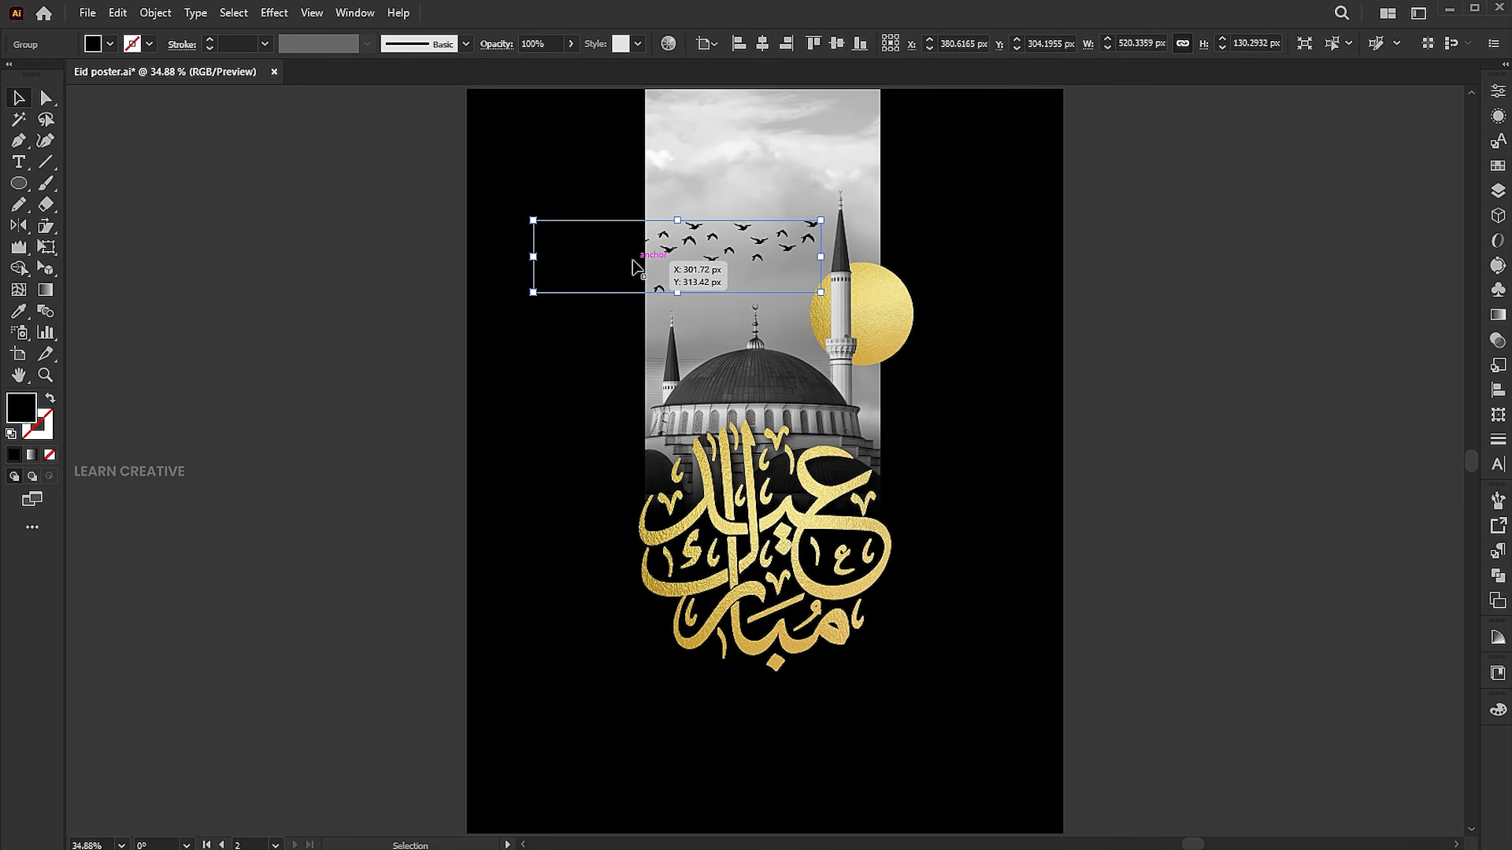
Isolate the bird group and recolor the birds over the black background with light gray sampled from the sky
{"action": "double_click", "coordinate": [636, 266]}
{"action": "left_click_drag", "start_coordinate": [651, 291], "coordinate": [652, 292]}
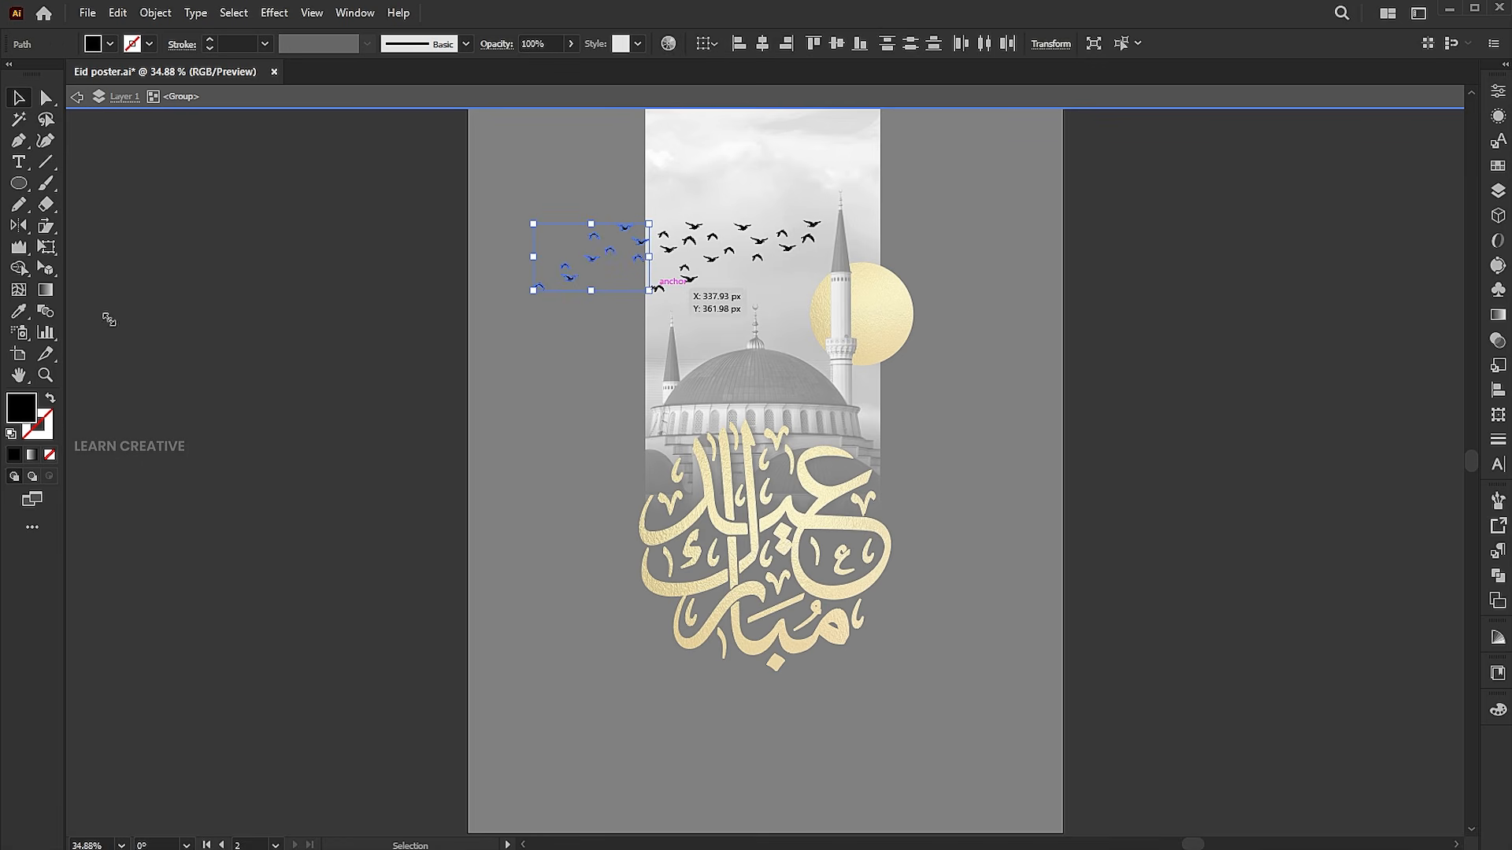
{"action": "left_click", "coordinate": [19, 313]}
{"action": "left_click", "coordinate": [695, 204]}
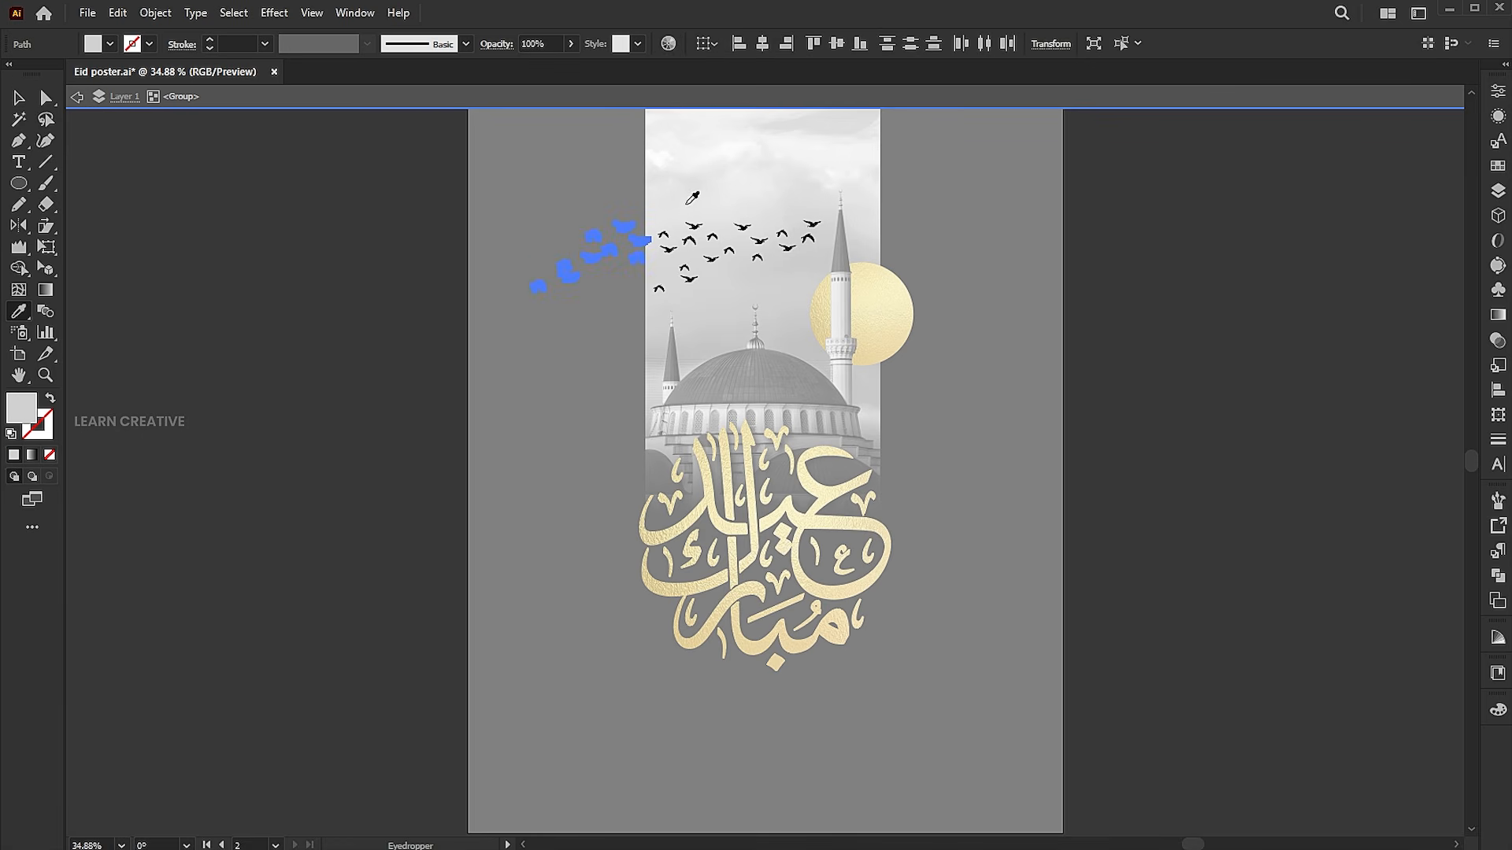
{"action": "left_click", "coordinate": [18, 97]}
Move the rightmost black bird above the tall minaret's tip and shrink two other black birds in the flock
{"action": "scroll", "coordinate": [847, 274], "scroll_direction": "up", "scroll_amount": 5}
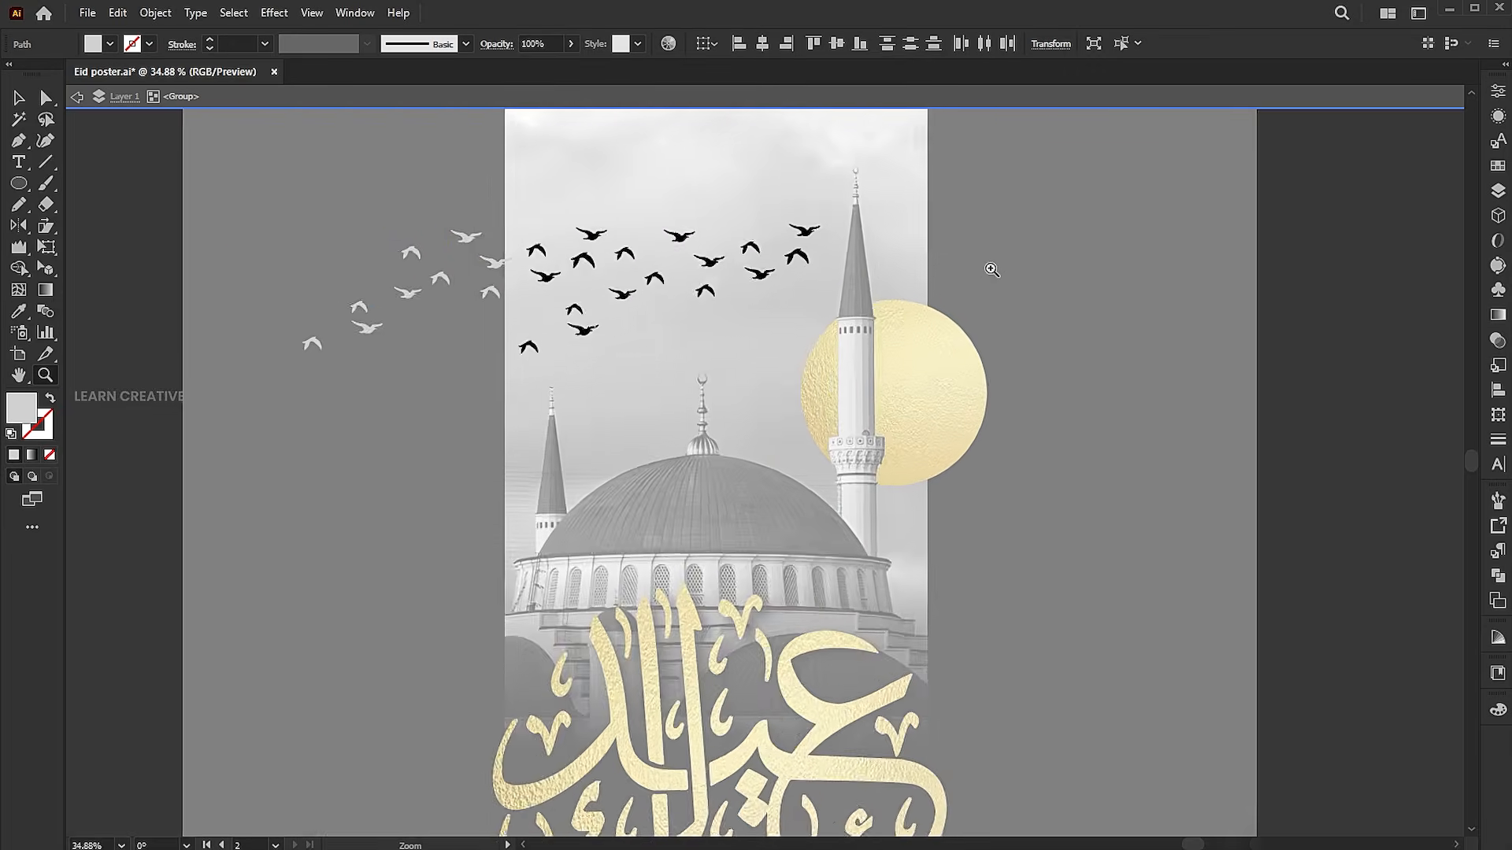
{"action": "scroll", "coordinate": [942, 283], "scroll_direction": "up", "scroll_amount": 2}
{"action": "left_click_drag", "start_coordinate": [797, 433], "coordinate": [869, 274]}
{"action": "left_click", "coordinate": [731, 502]}
{"action": "left_click_drag", "start_coordinate": [747, 510], "coordinate": [728, 503]}
{"action": "left_click", "coordinate": [556, 511]}
{"action": "left_click_drag", "start_coordinate": [567, 520], "coordinate": [557, 513]}
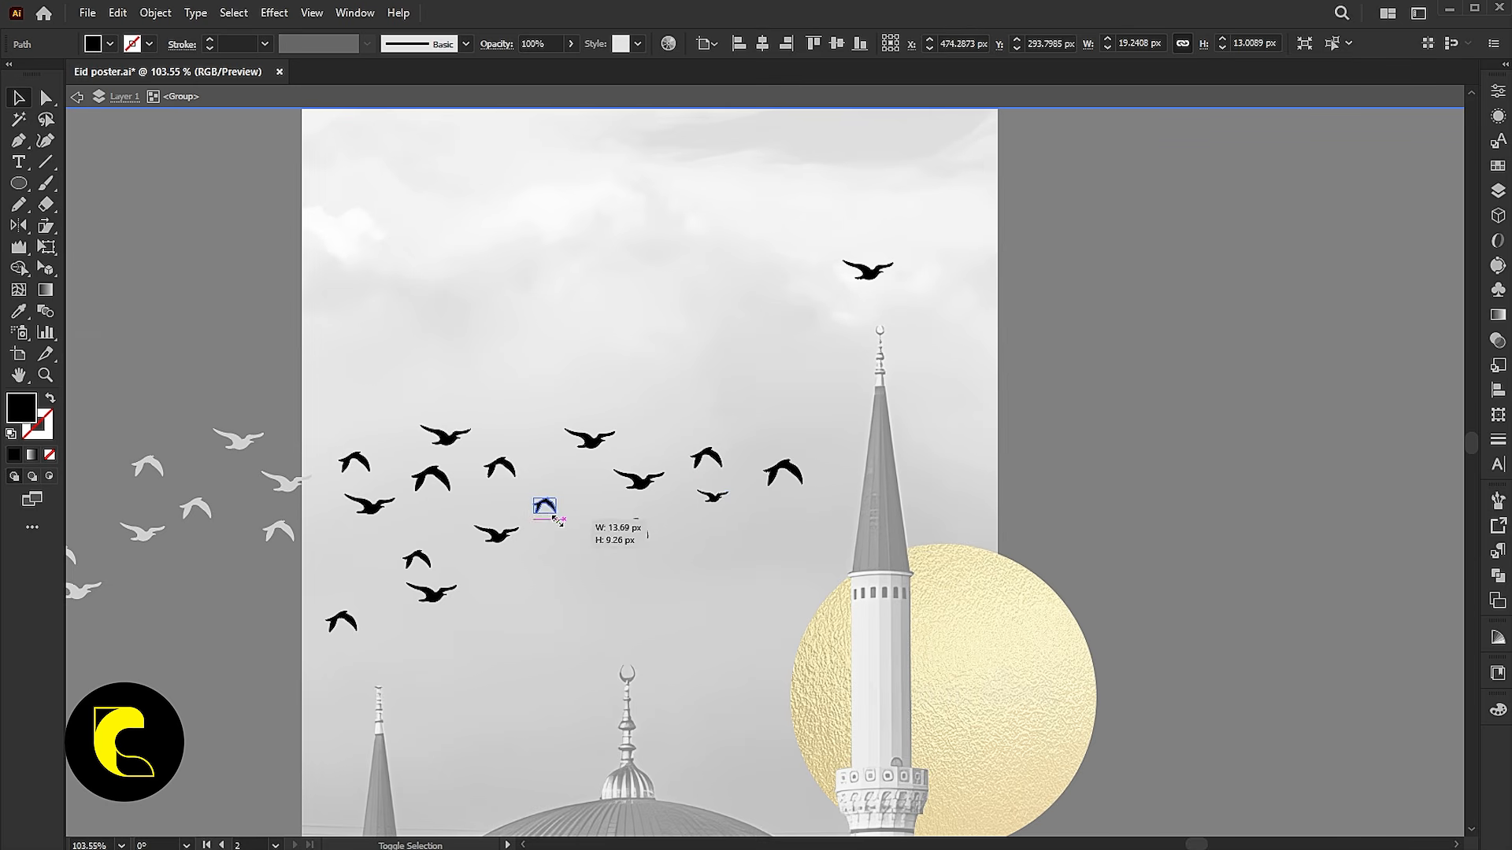
Duplicate four light gray birds onto the black area right of the photo, near the height of the minaret's tip
{"action": "left_click", "coordinate": [437, 592]}
{"action": "left_click_drag", "start_coordinate": [436, 604], "coordinate": [432, 604]}
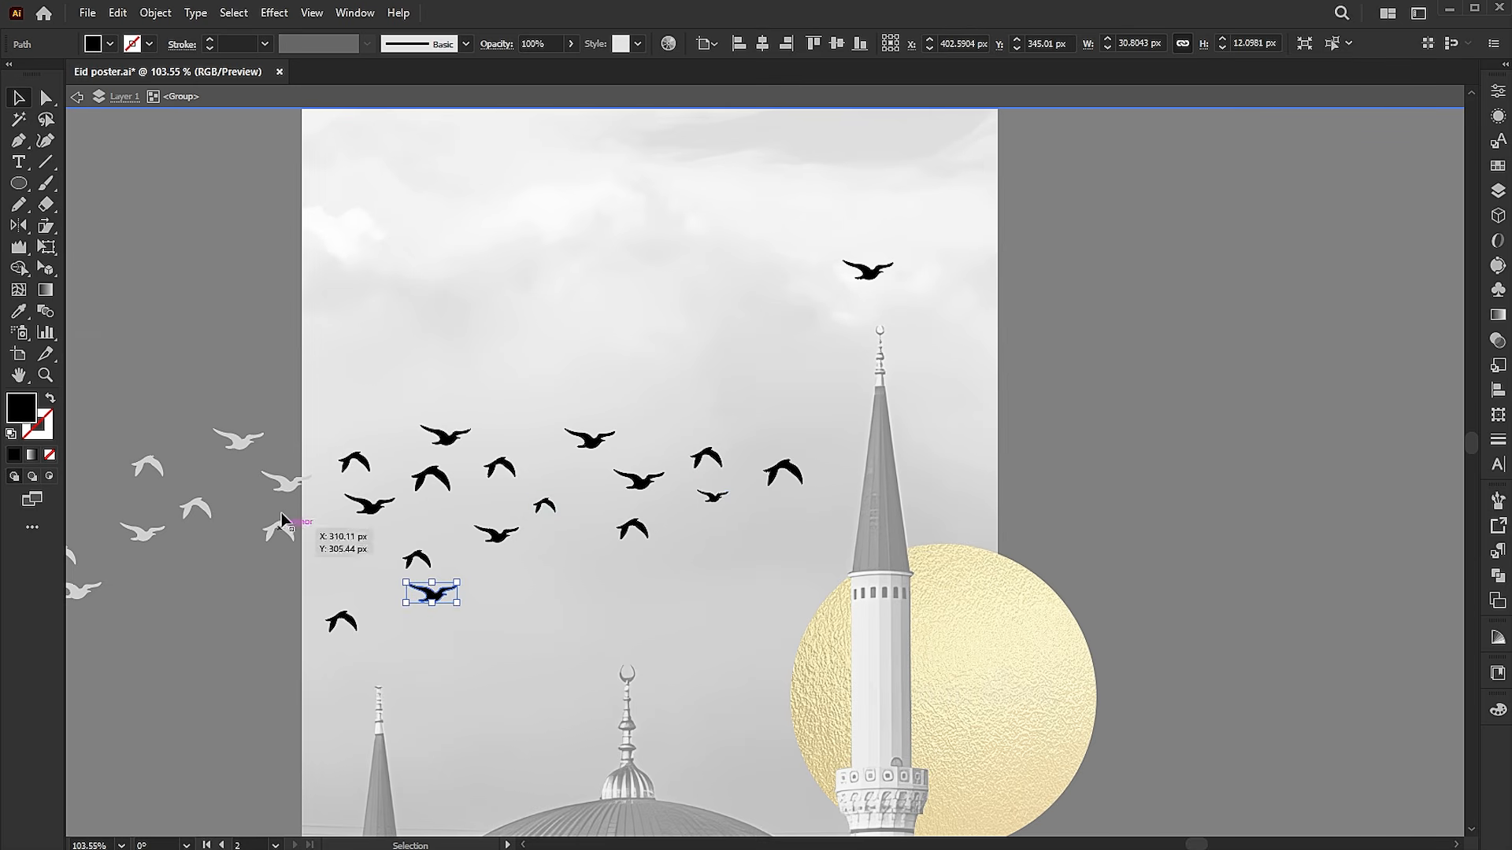
{"action": "left_click_drag", "start_coordinate": [266, 526], "coordinate": [1119, 394], "text": "alt"}
{"action": "left_click", "coordinate": [775, 496]}
{"action": "left_click_drag", "start_coordinate": [715, 504], "coordinate": [931, 353], "text": "alt"}
{"action": "left_click_drag", "start_coordinate": [873, 275], "coordinate": [856, 306]}
{"action": "key", "text": "ctrl+z"}
{"action": "key", "text": "ctrl+z"}
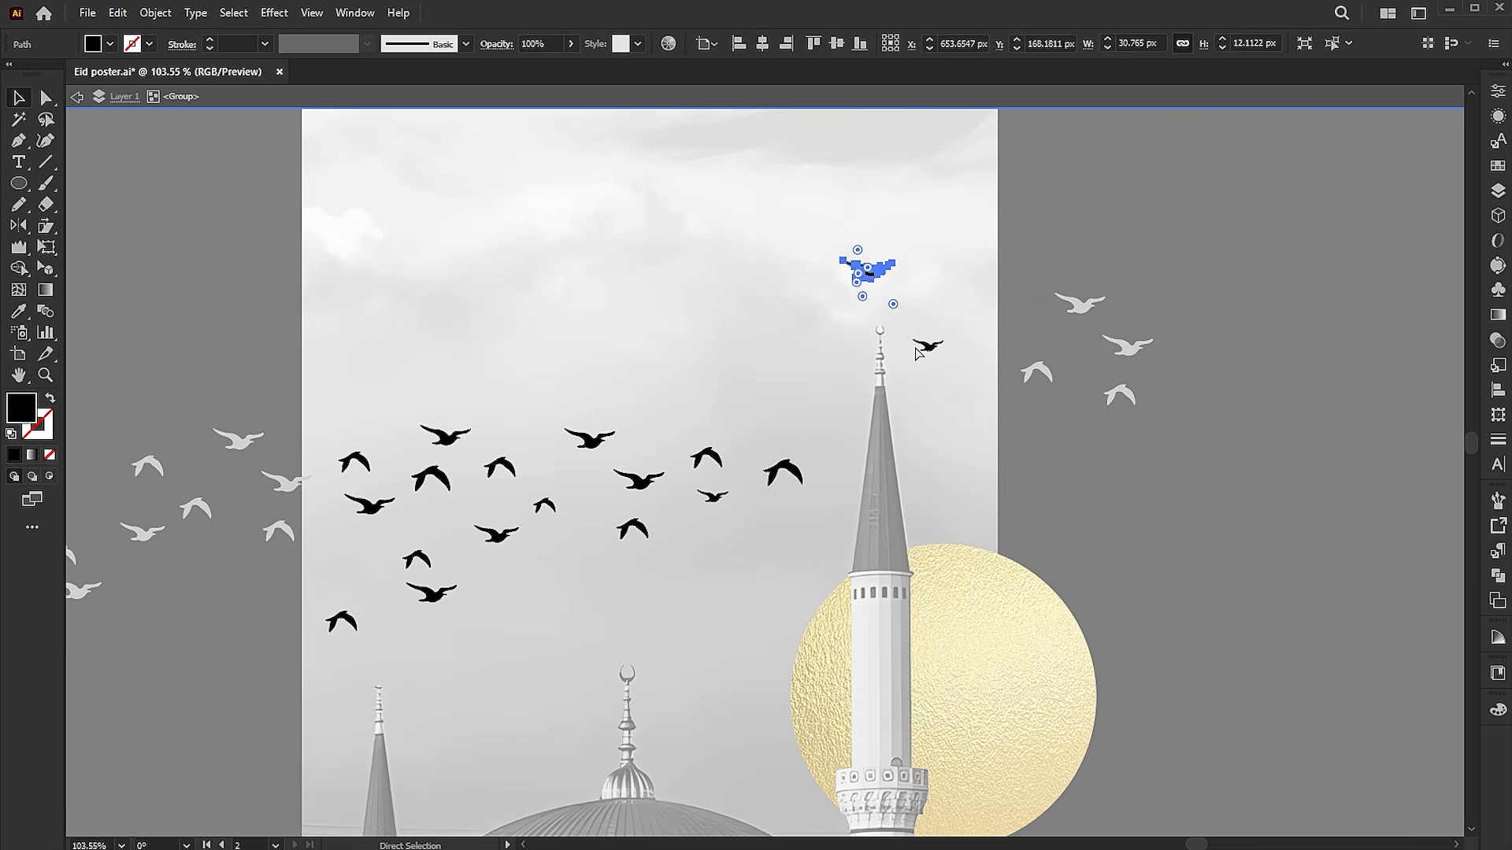
Duplicate a black bird to the right of the minaret's tip and move the lone bird above the tip slightly down and left
{"action": "left_click_drag", "start_coordinate": [663, 482], "coordinate": [933, 352], "text": "alt"}
{"action": "left_click_drag", "start_coordinate": [878, 282], "coordinate": [857, 302]}
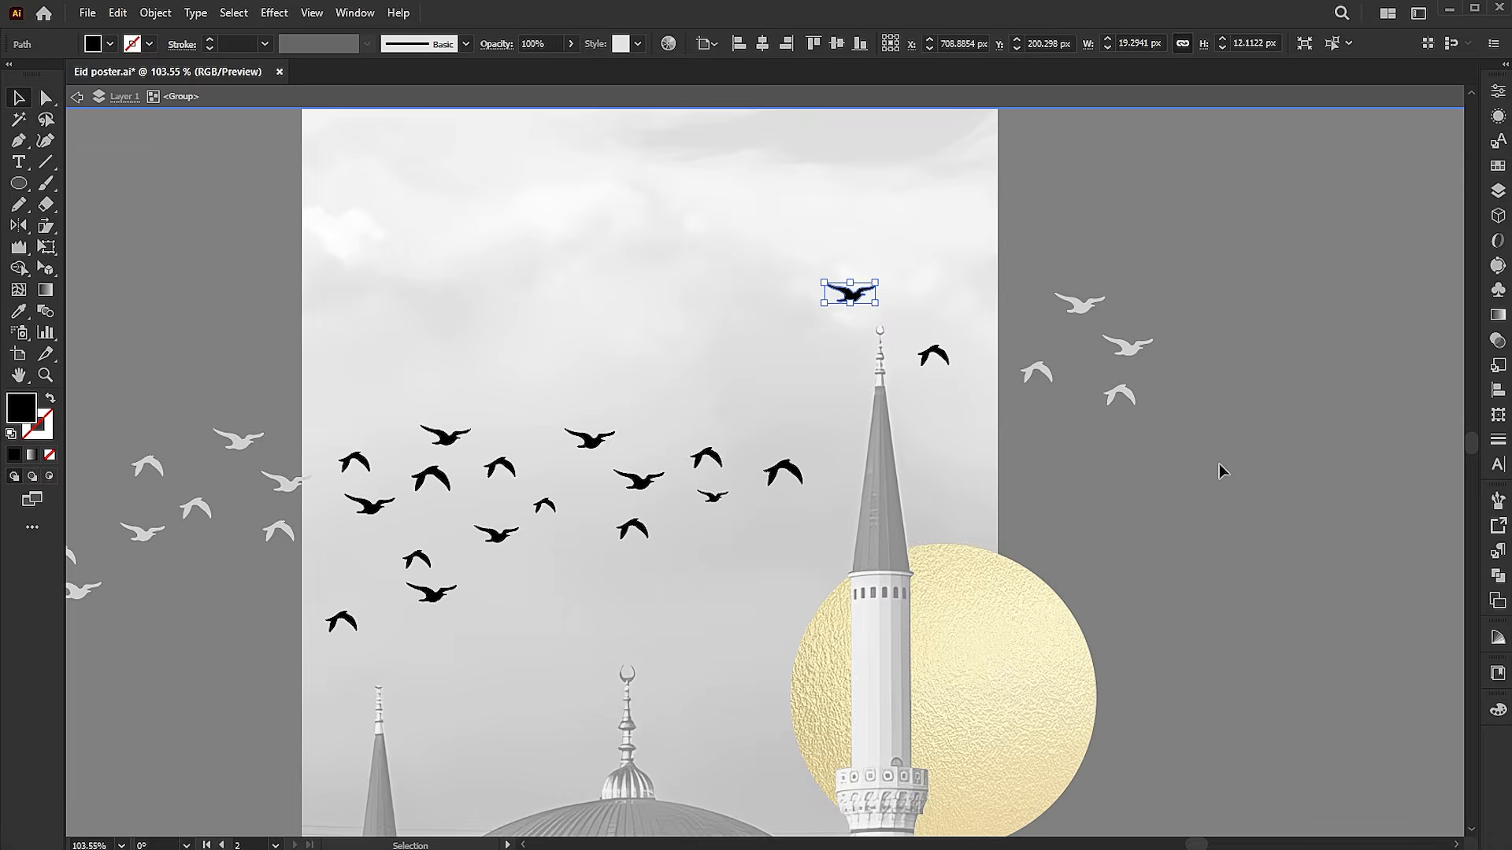
{"action": "double_click", "coordinate": [1221, 470]}
{"action": "key", "text": "ctrl+0"}
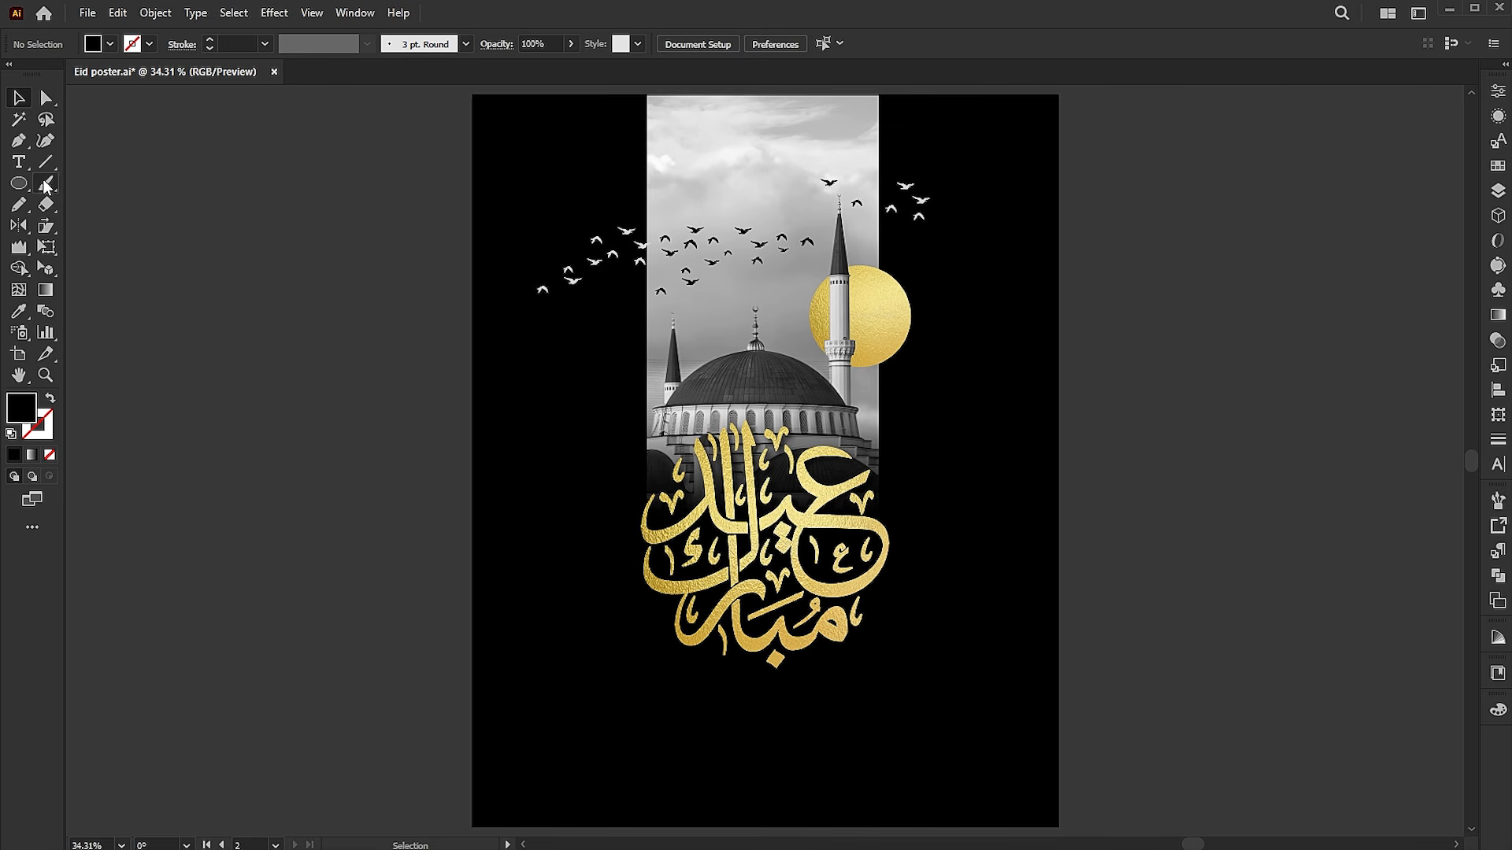
Add a short line of point text on the black area below the calligraphy
{"action": "left_click", "coordinate": [21, 164]}
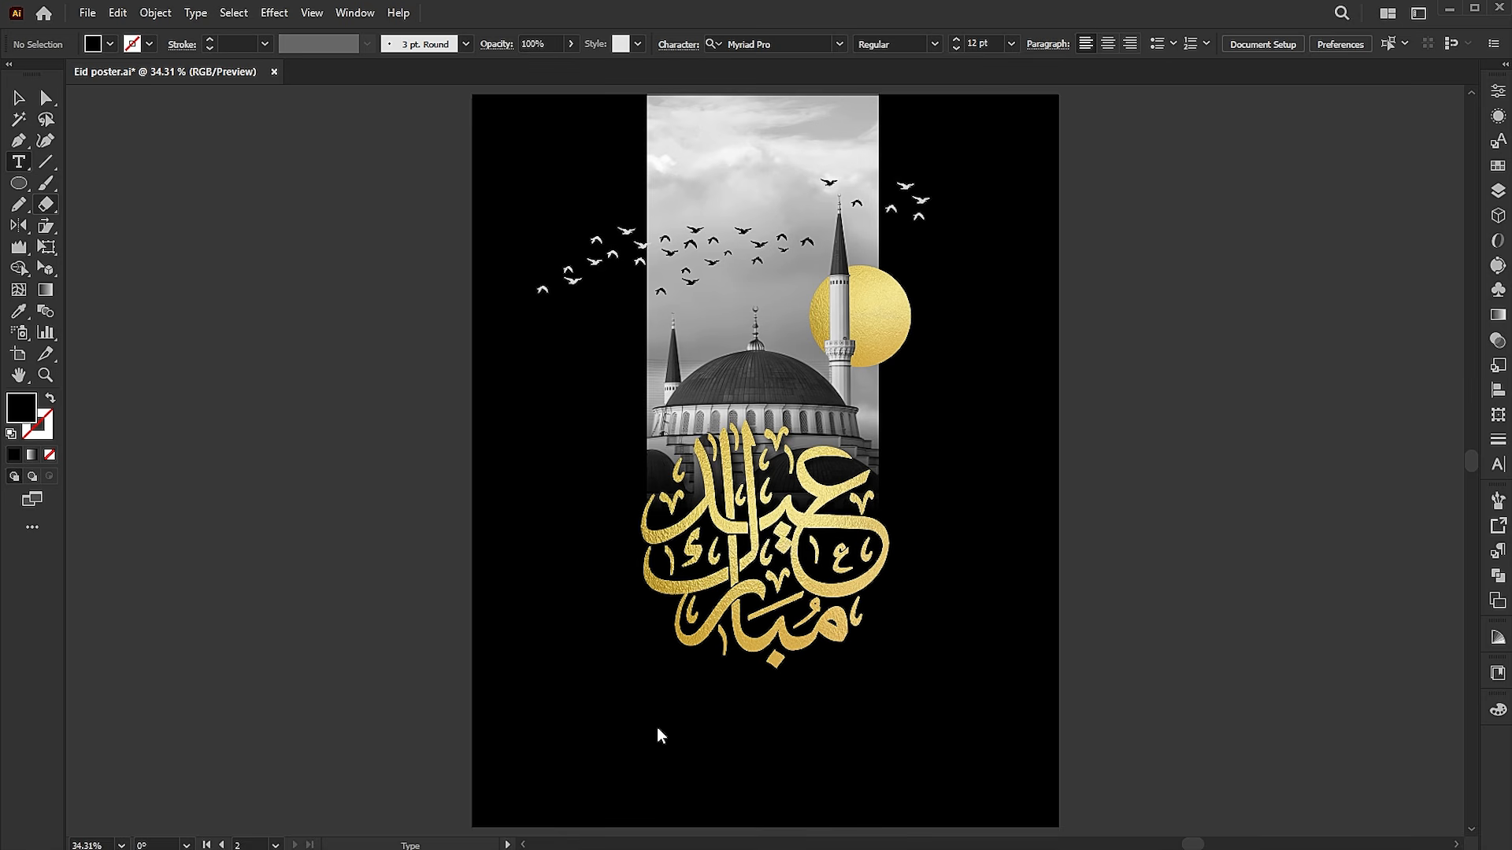
{"action": "left_click", "coordinate": [657, 726]}
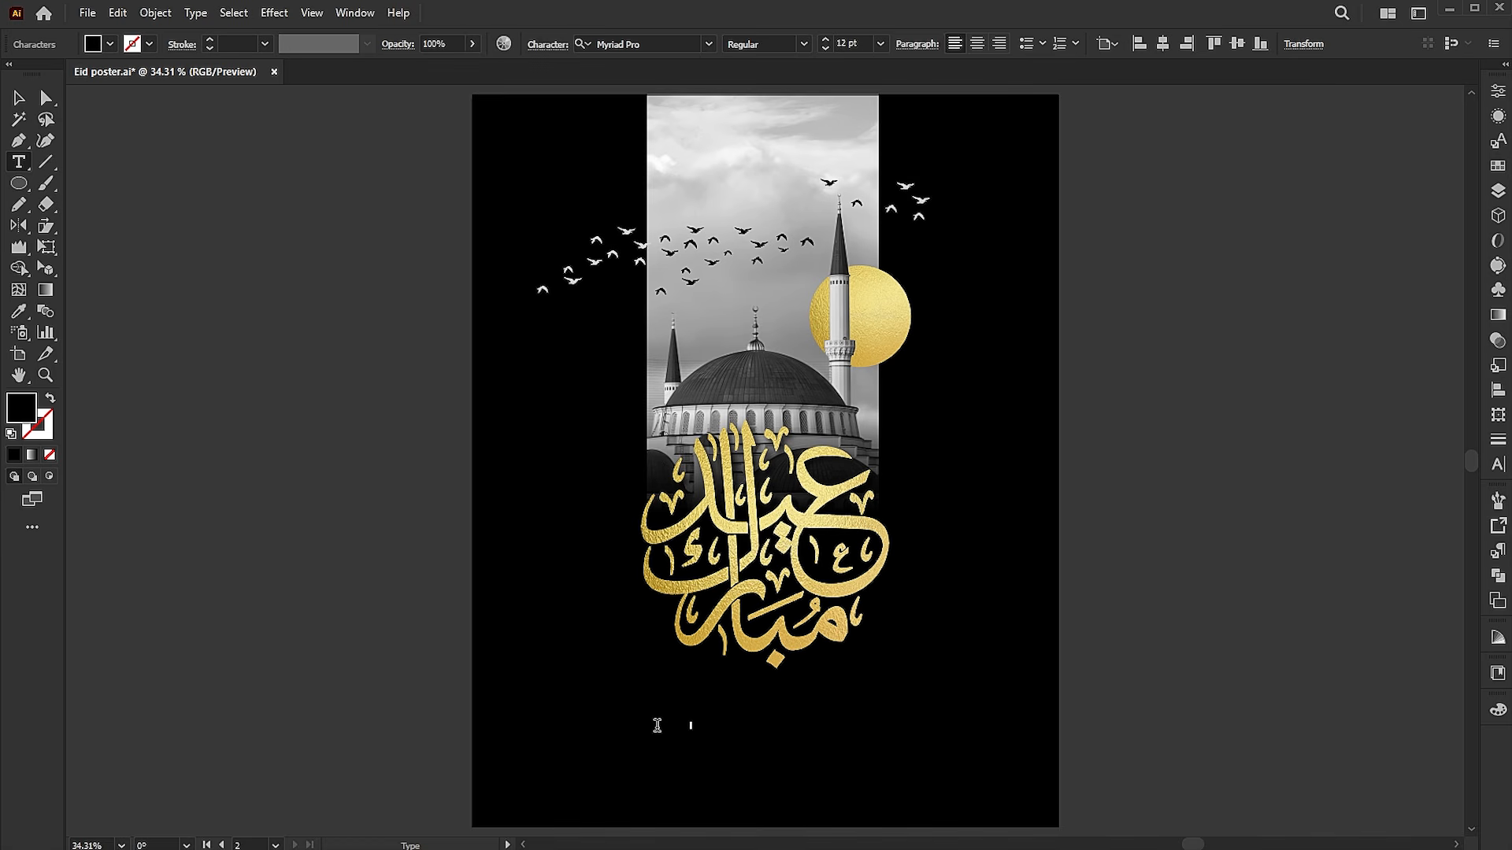
{"action": "left_click", "coordinate": [20, 99]}
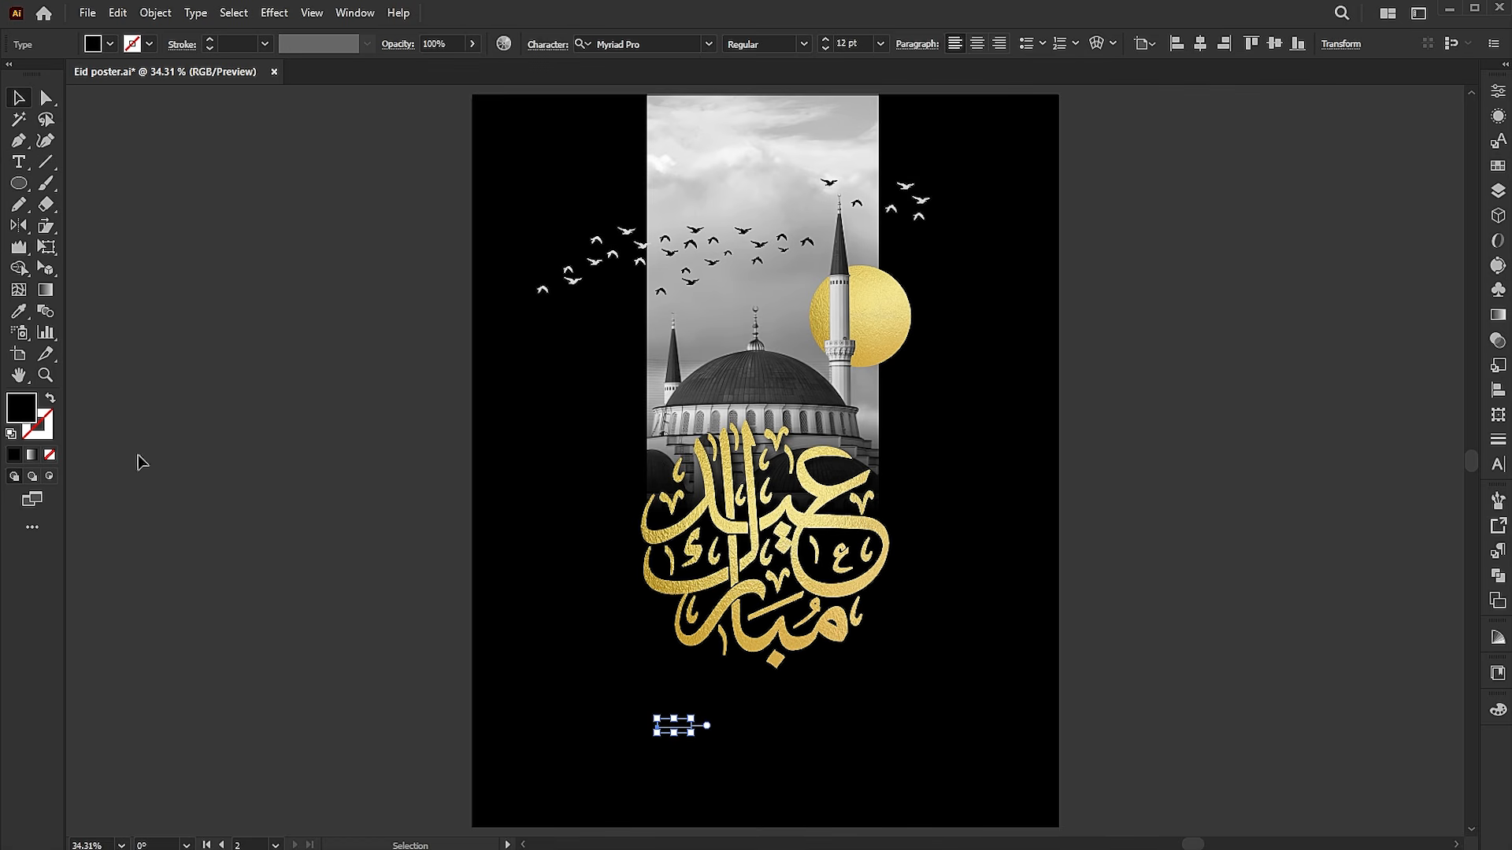
Fill the small text below the calligraphy with white and enlarge it proportionally to about 73 pt
{"action": "double_click", "coordinate": [21, 408]}
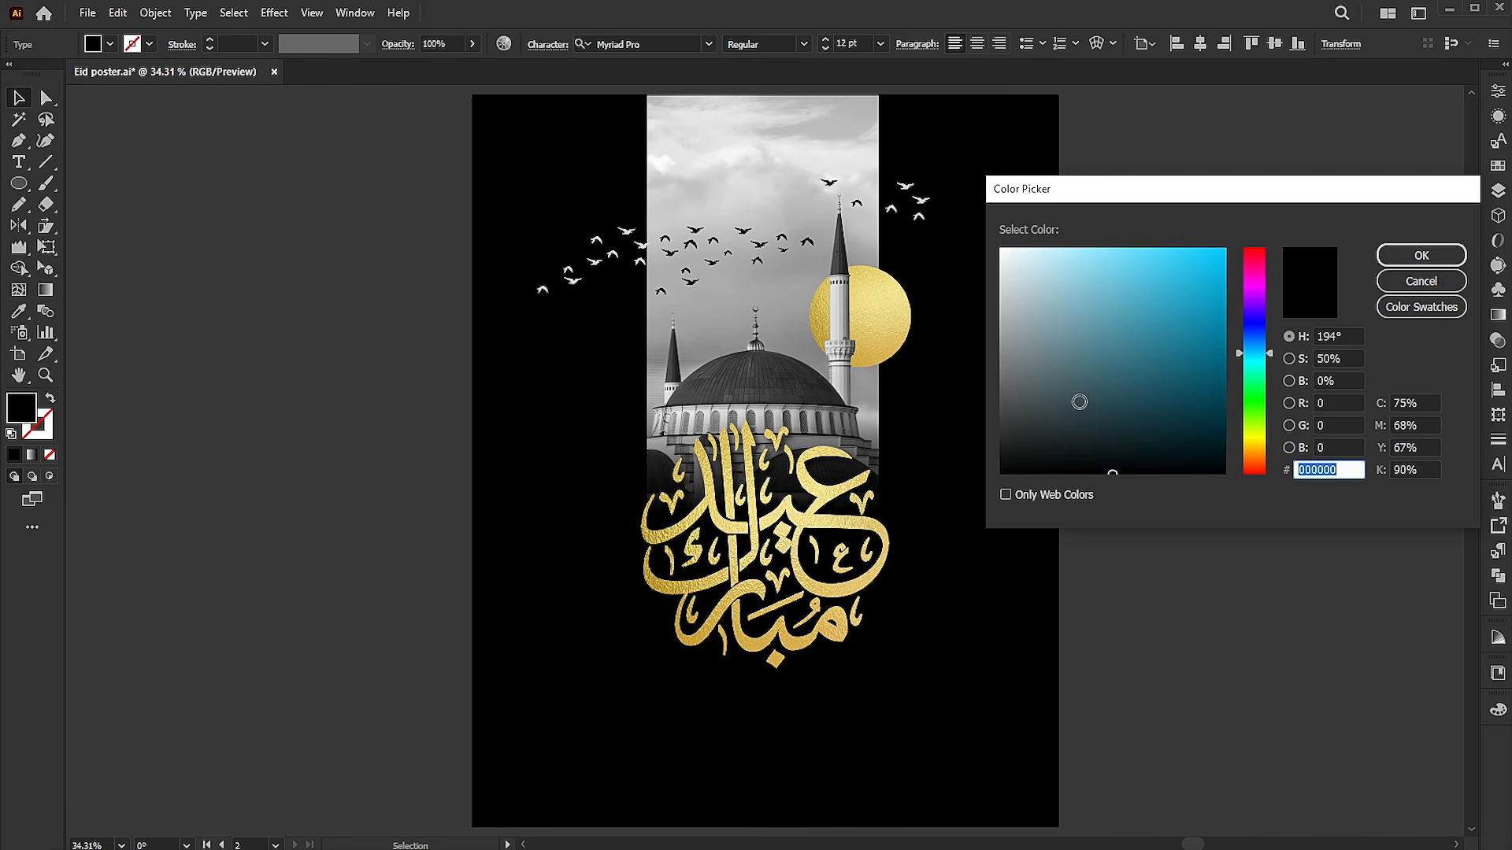
{"action": "left_click_drag", "start_coordinate": [1079, 402], "coordinate": [989, 220]}
{"action": "left_click", "coordinate": [1422, 254]}
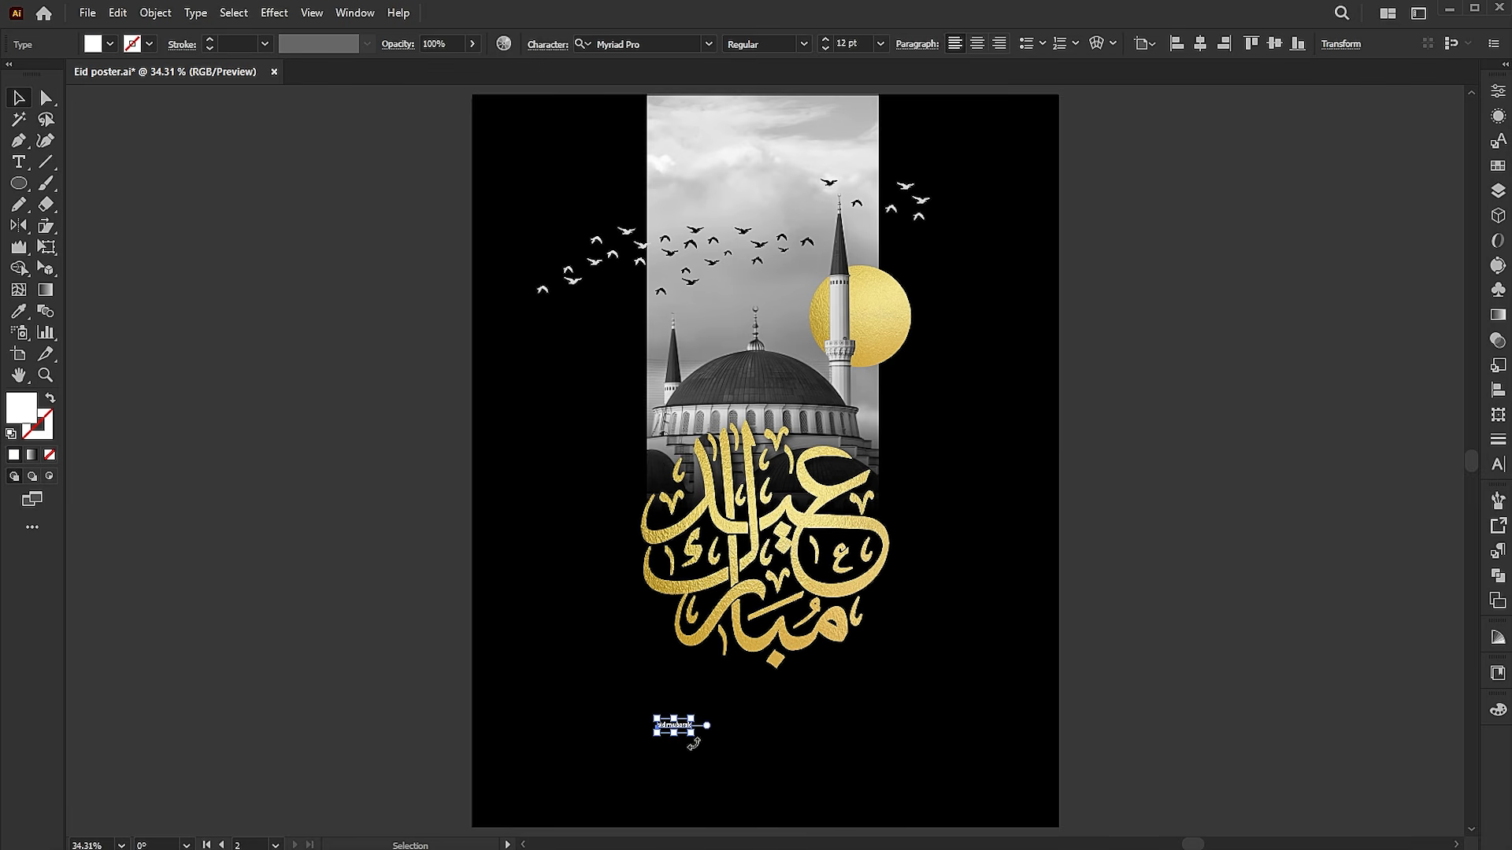
{"action": "left_click_drag", "start_coordinate": [691, 735], "coordinate": [778, 747]}
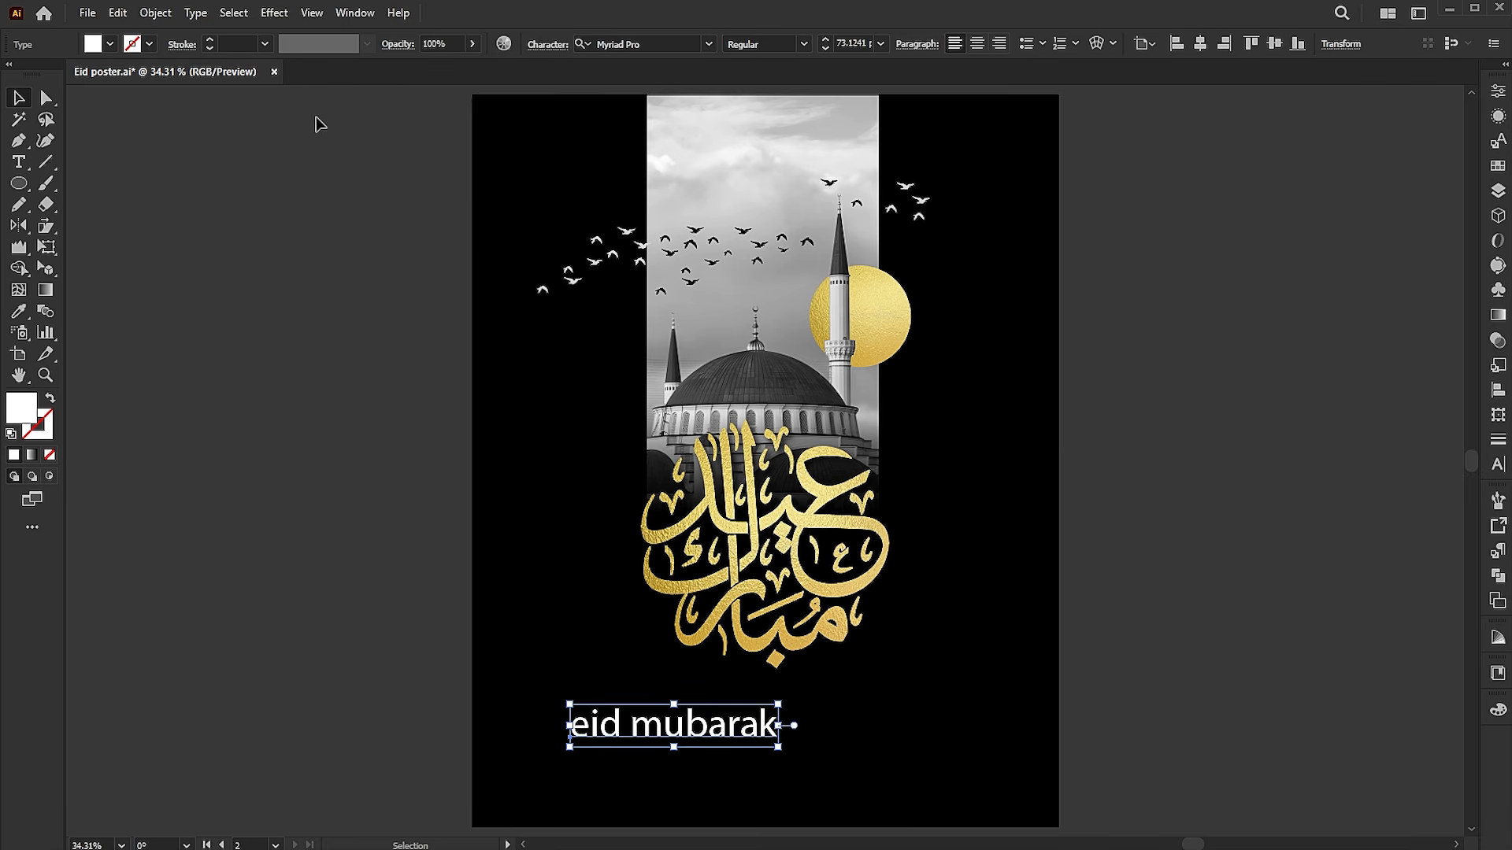
Convert the "eid mubarak" text to uppercase and set its font to Montserrat
{"action": "left_click", "coordinate": [195, 13]}
{"action": "mouse_move", "coordinate": [410, 286]}
{"action": "left_click", "coordinate": [484, 287]}
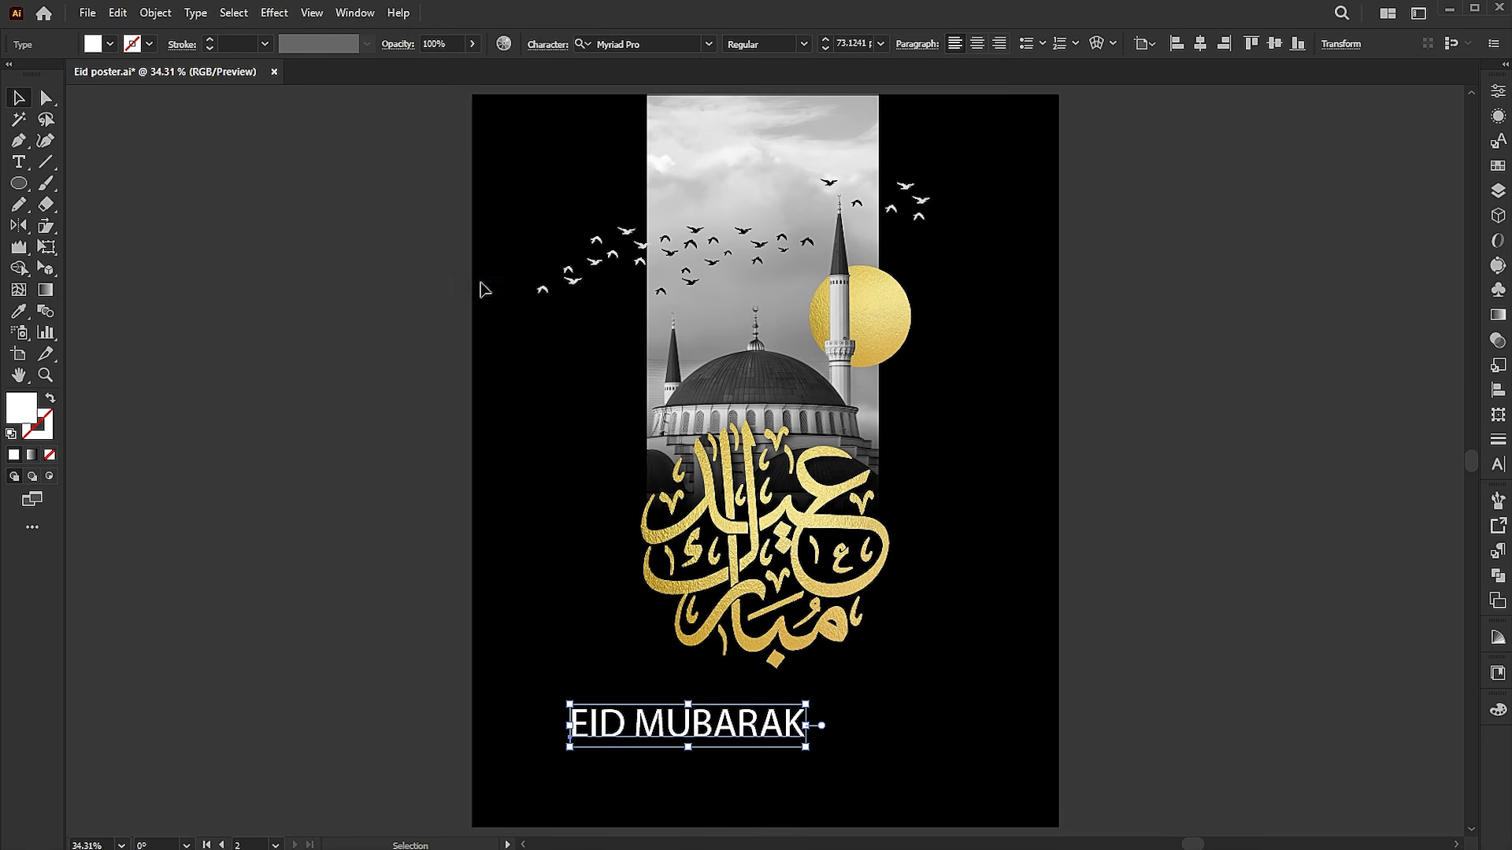
{"action": "left_click", "coordinate": [711, 44]}
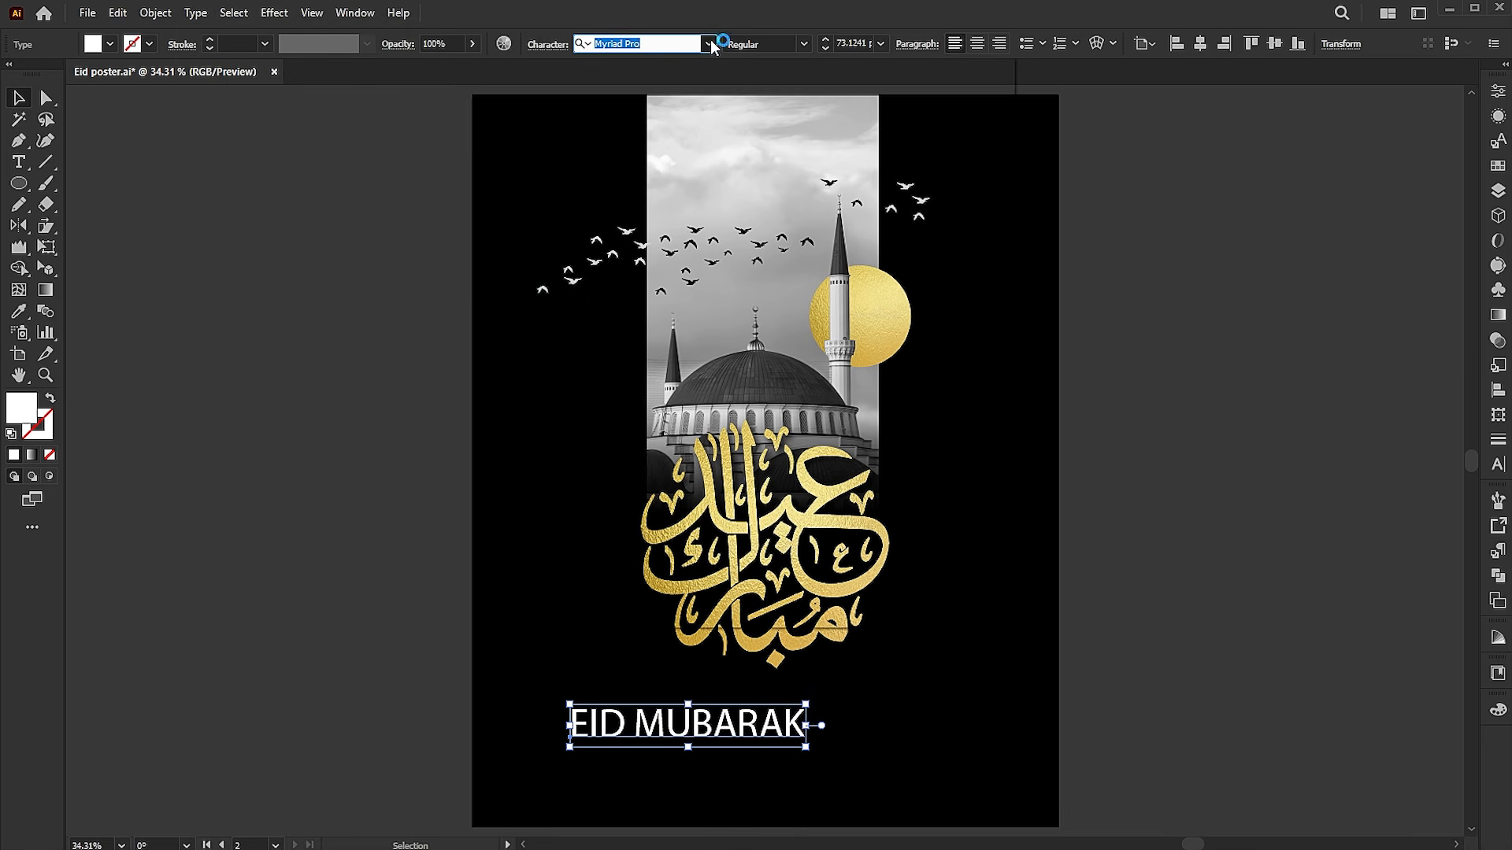
{"action": "left_click", "coordinate": [710, 44]}
{"action": "left_click", "coordinate": [693, 130]}
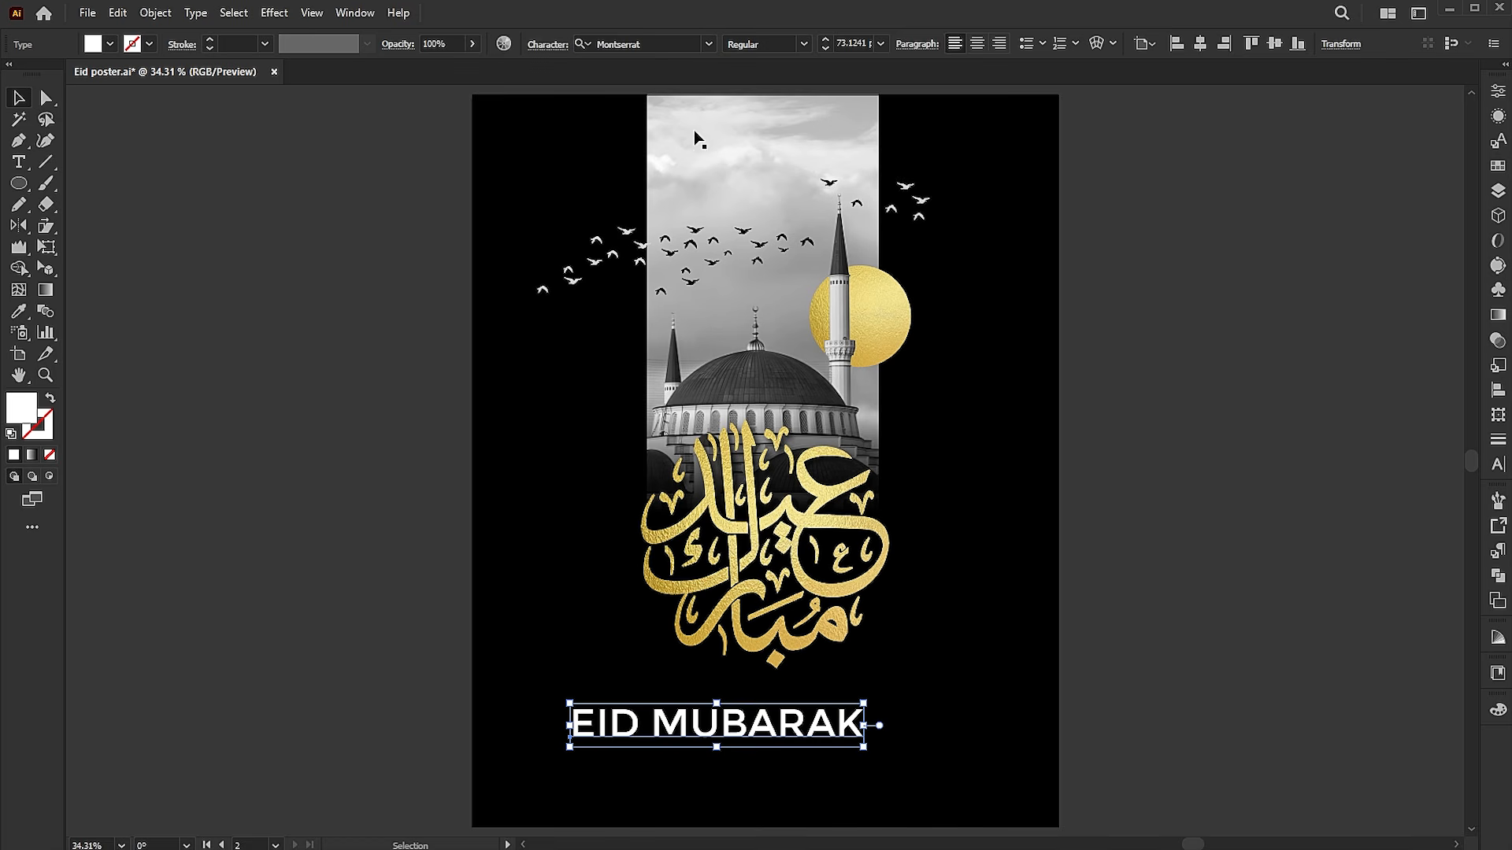
Shrink the EID MUBARAK text to about 32 pt and centre it horizontally just below the calligraphy
{"action": "left_click_drag", "start_coordinate": [865, 704], "coordinate": [803, 696]}
{"action": "left_click", "coordinate": [1198, 47]}
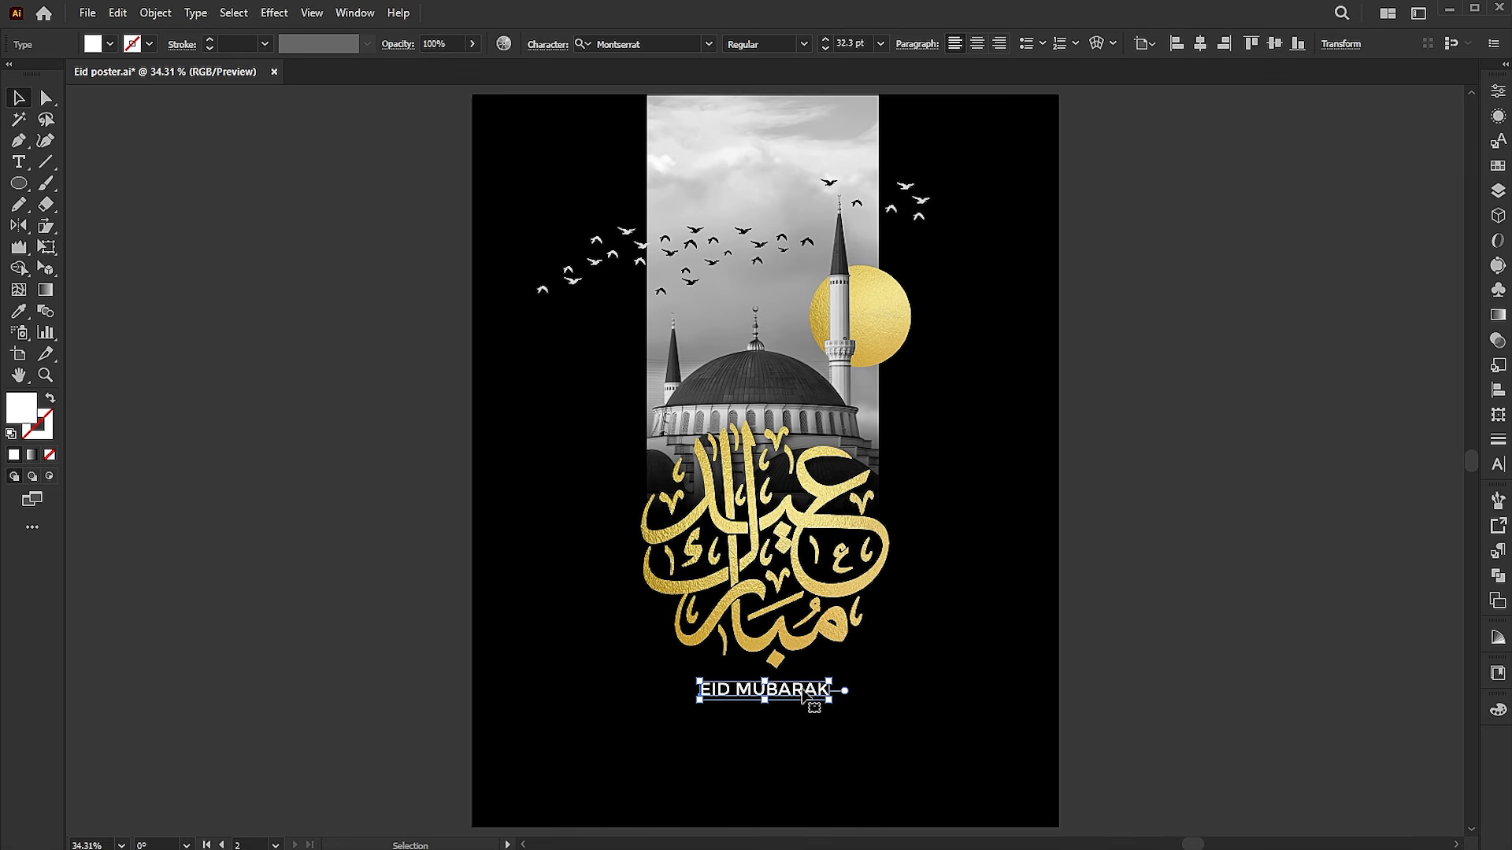
Duplicate the EID MUBARAK text straight up onto the sky near the photo's upper edge and fill the copy with black
{"action": "left_click_drag", "start_coordinate": [814, 693], "coordinate": [821, 140]}
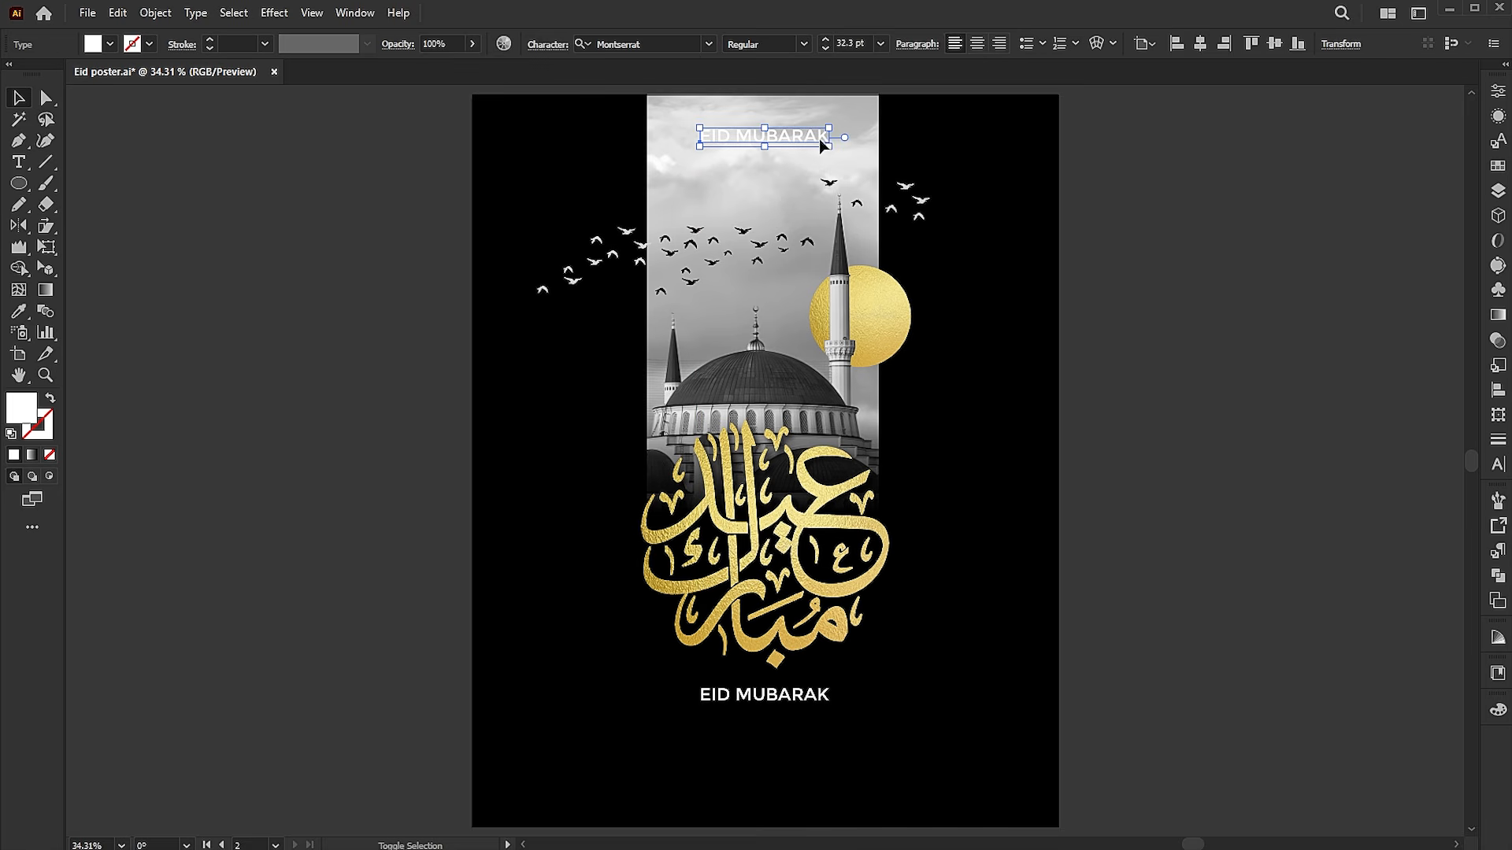
{"action": "left_click", "coordinate": [973, 399]}
{"action": "key", "text": "v"}
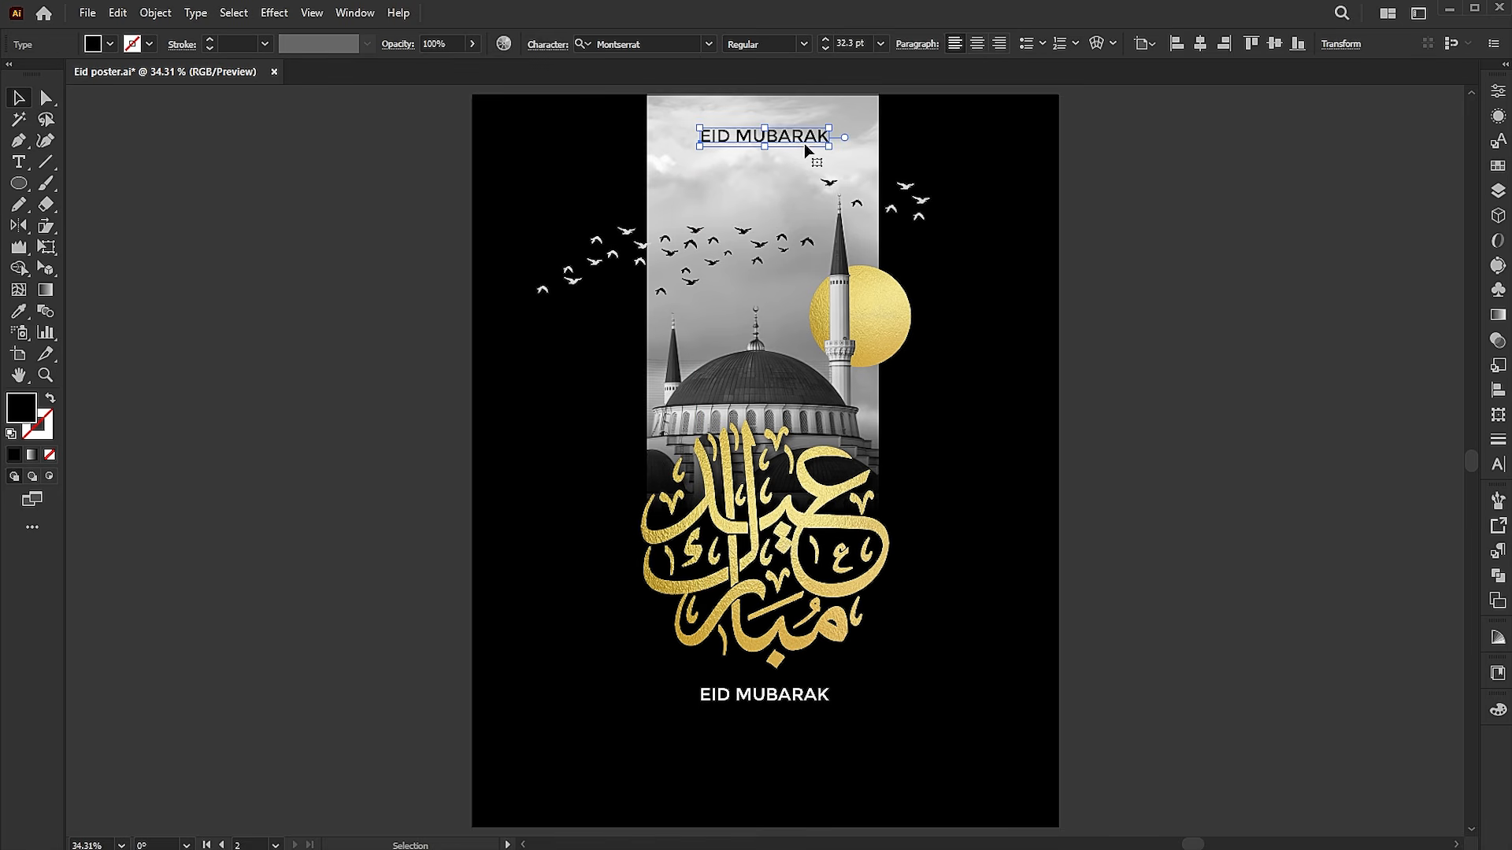
Replace the black copy's text with "learn creative" and convert it to uppercase
{"action": "double_click", "coordinate": [802, 138]}
{"action": "key", "text": "ctrl+a"}
{"action": "type", "text": "lea"}
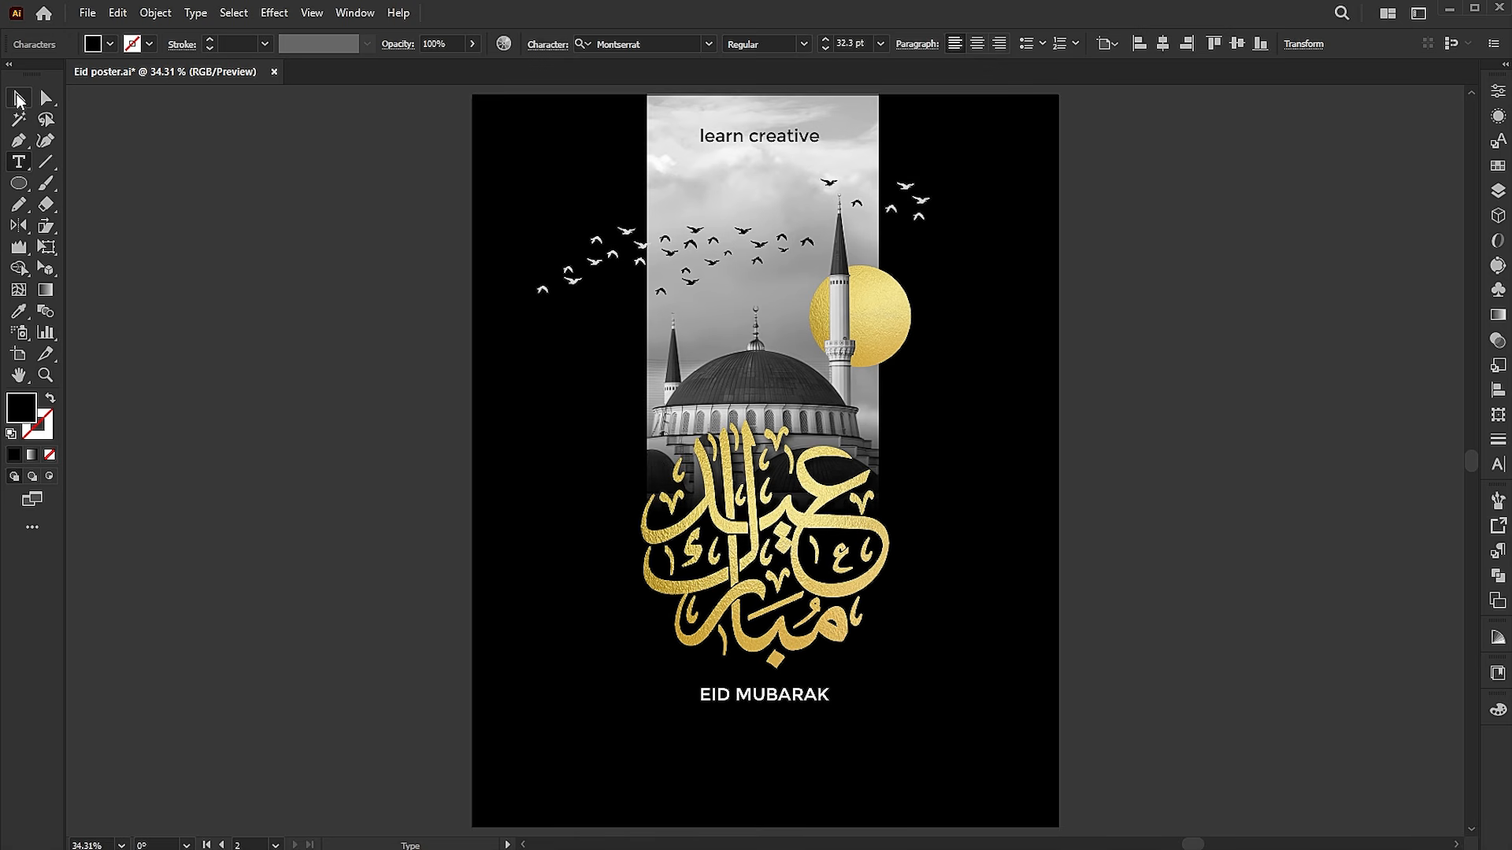
{"action": "left_click", "coordinate": [19, 98]}
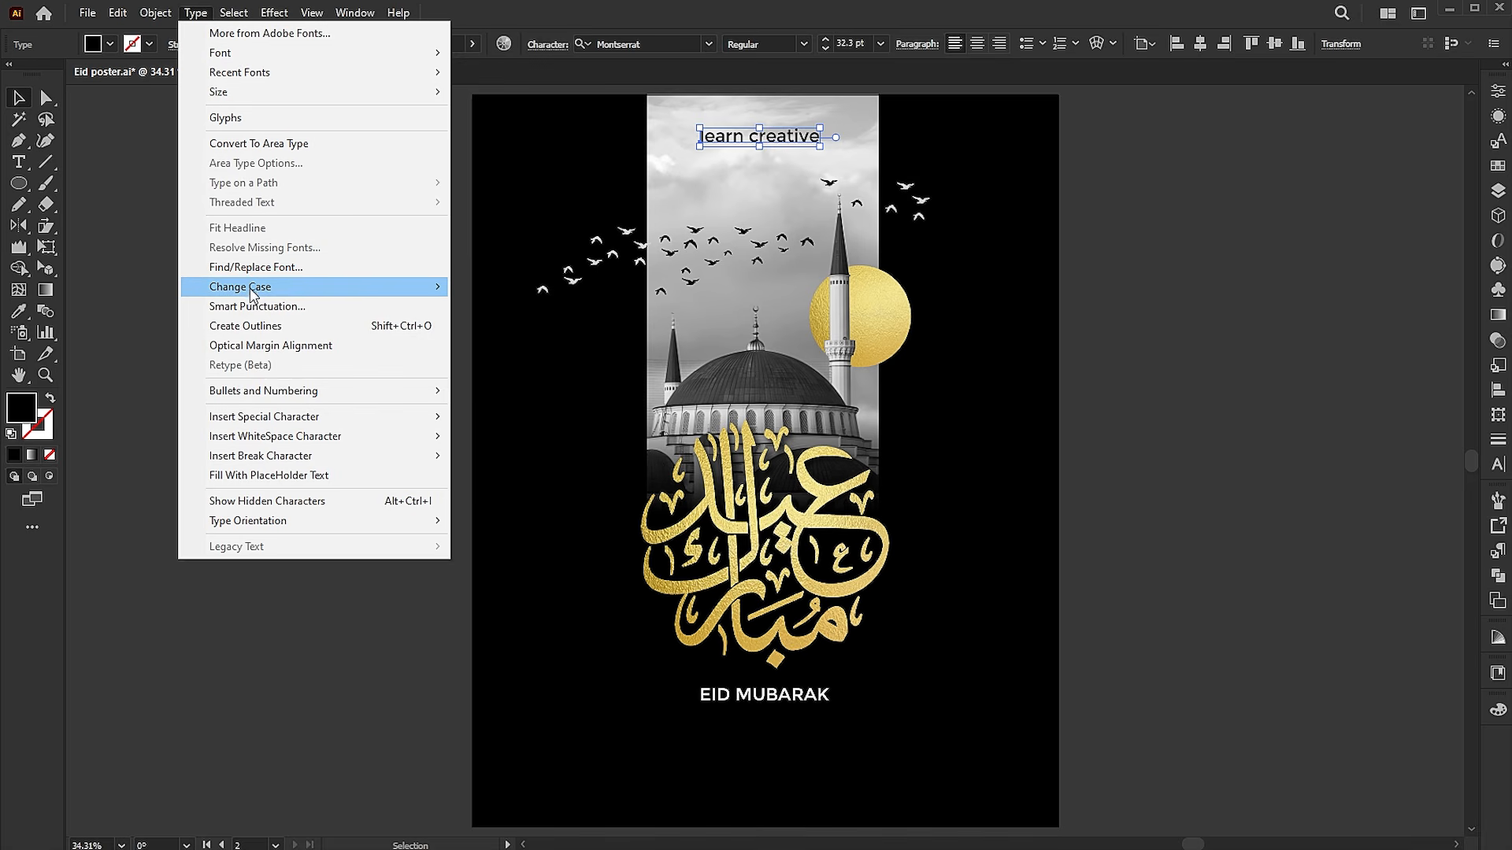
{"action": "left_click", "coordinate": [499, 288]}
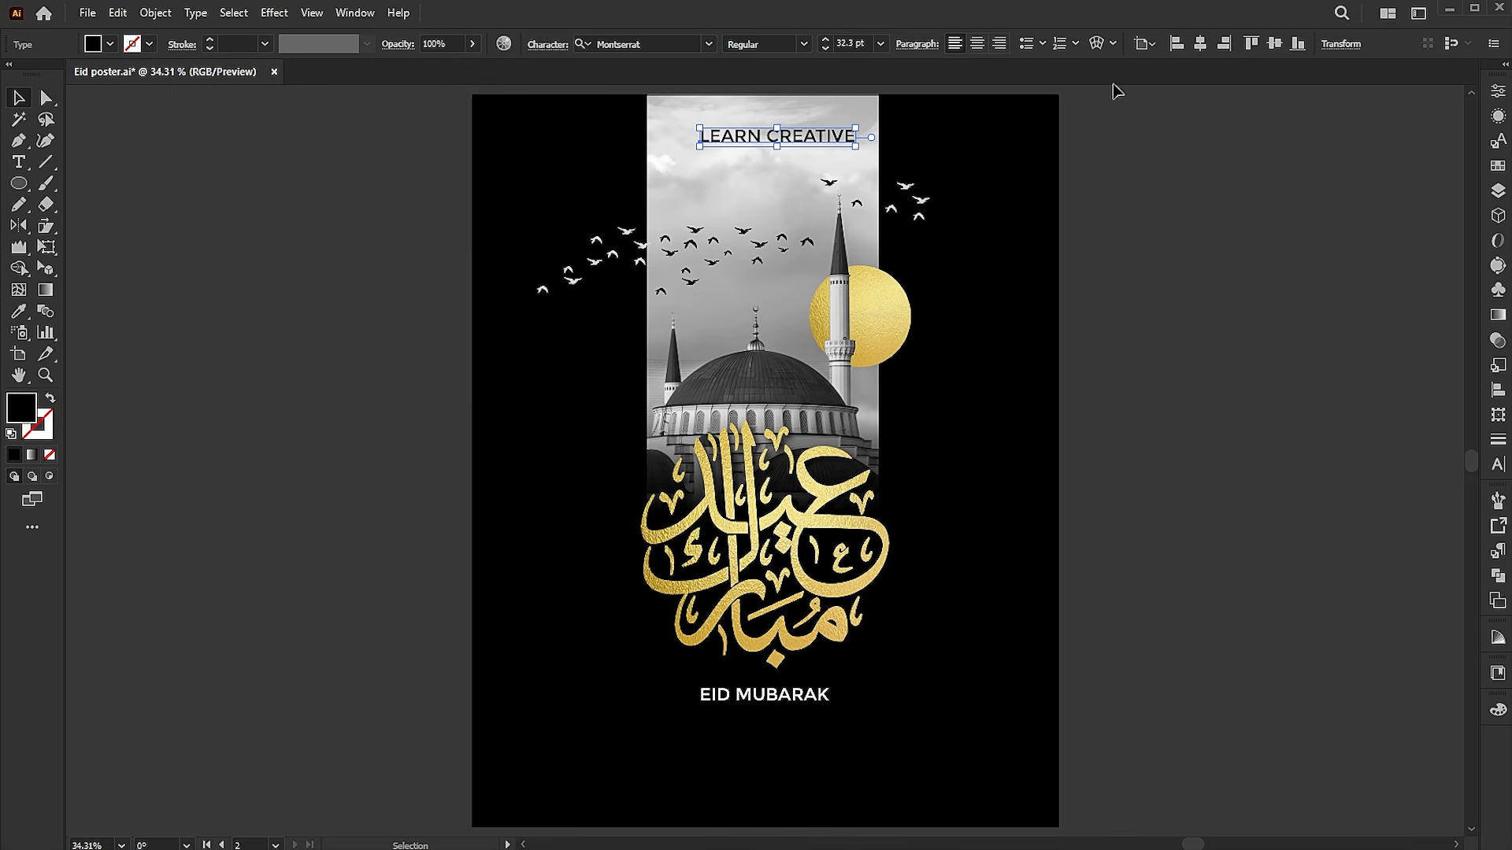
Centre the LEARN CREATIVE text horizontally on the artboard, then shrink it and place it closer to the upper edge
{"action": "left_click", "coordinate": [1200, 44]}
{"action": "left_click_drag", "start_coordinate": [855, 137], "coordinate": [783, 119]}
{"action": "left_click", "coordinate": [1225, 312]}
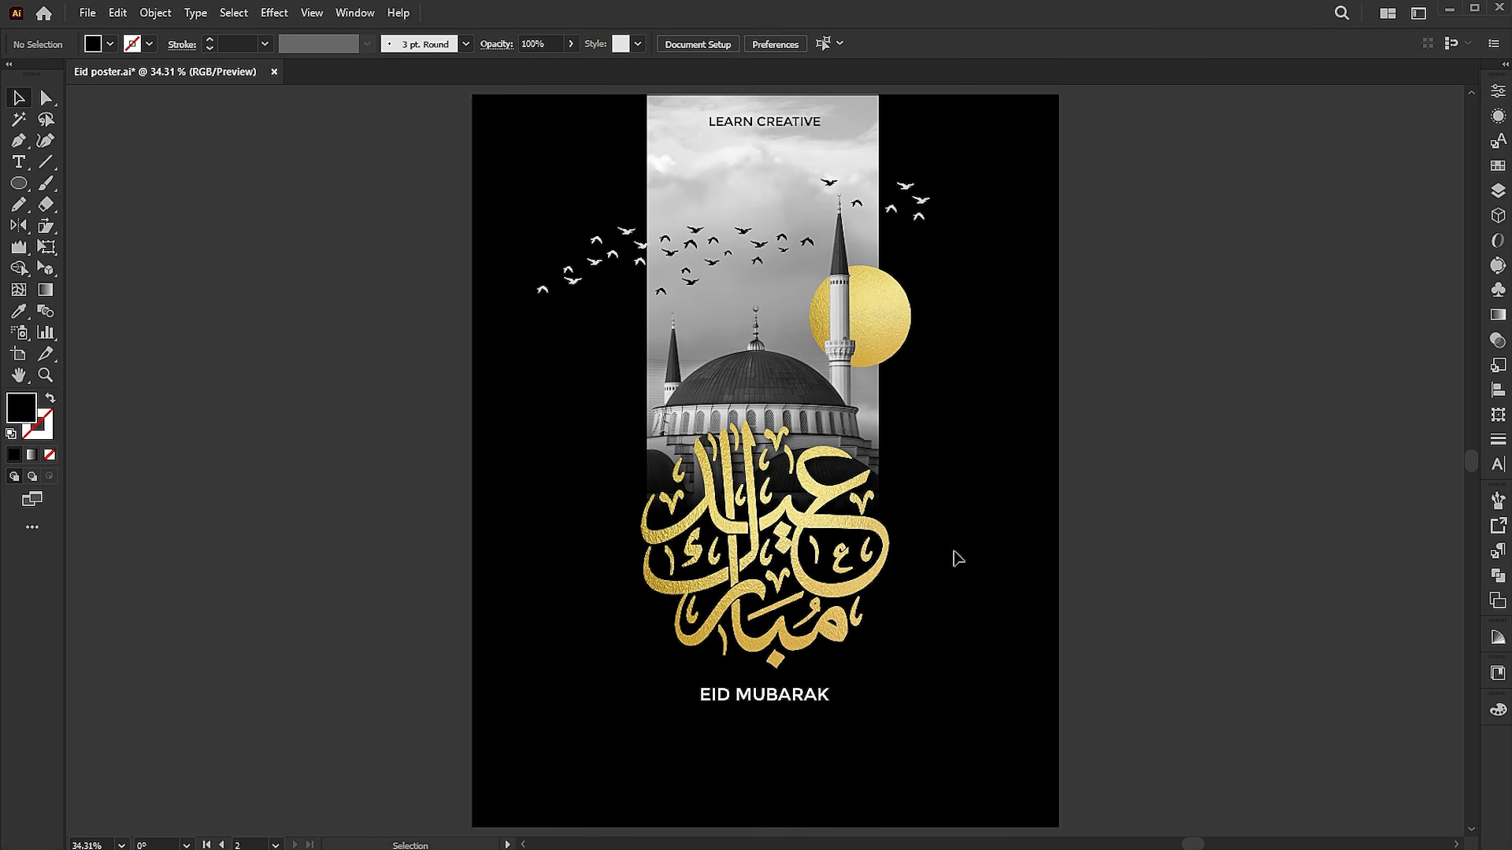
Move EID MUBARAK slightly down, duplicate it directly beneath itself, and change the copy's text to 2026
{"action": "left_click_drag", "start_coordinate": [804, 696], "coordinate": [807, 702]}
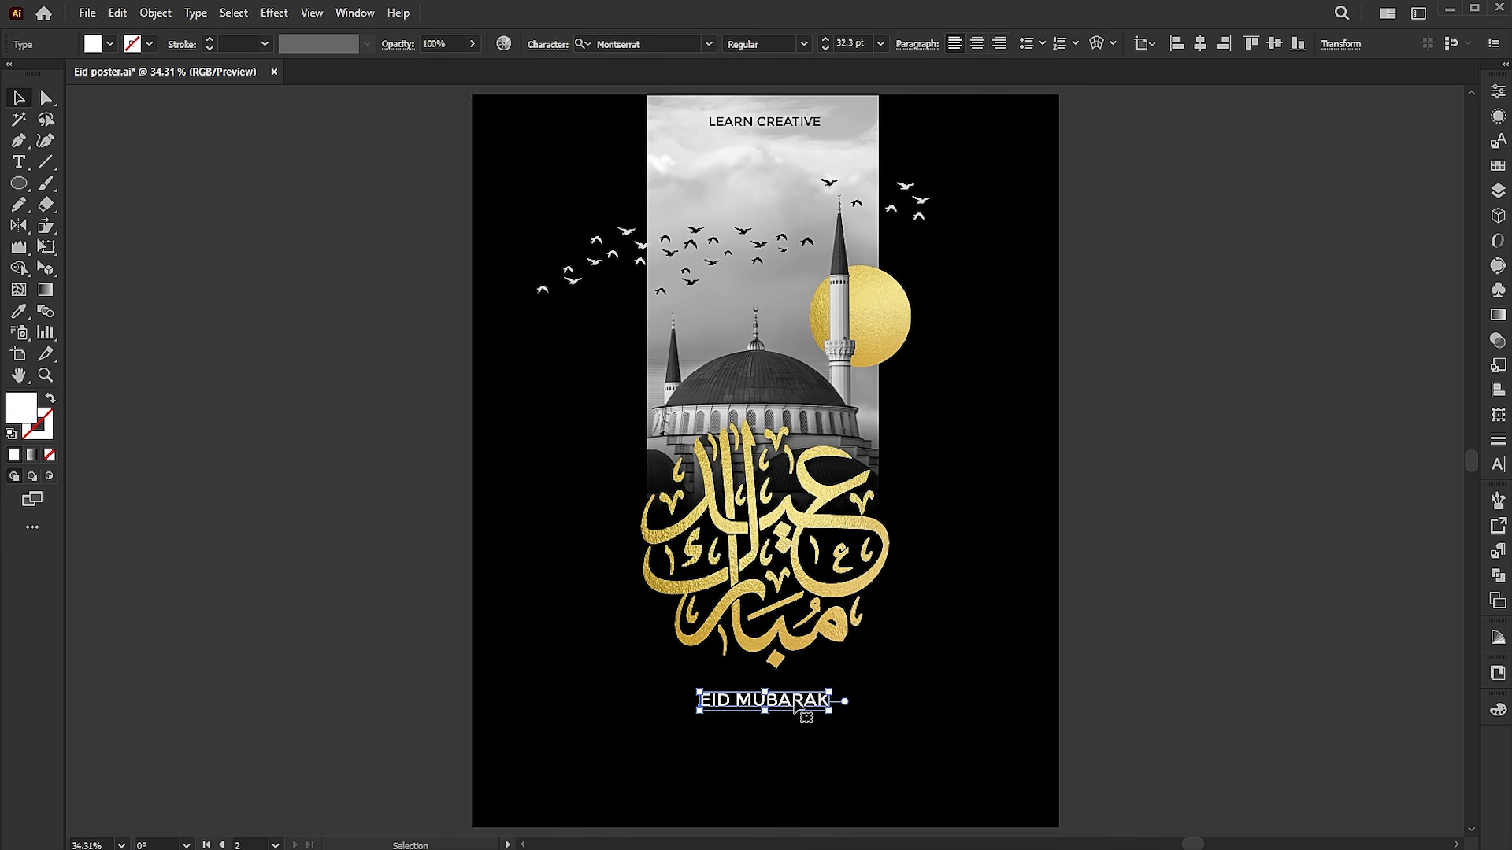
{"action": "left_click_drag", "start_coordinate": [792, 718], "coordinate": [792, 738]}
{"action": "double_click", "coordinate": [791, 716]}
{"action": "key", "text": "ctrl+a"}
{"action": "type", "text": "2"}
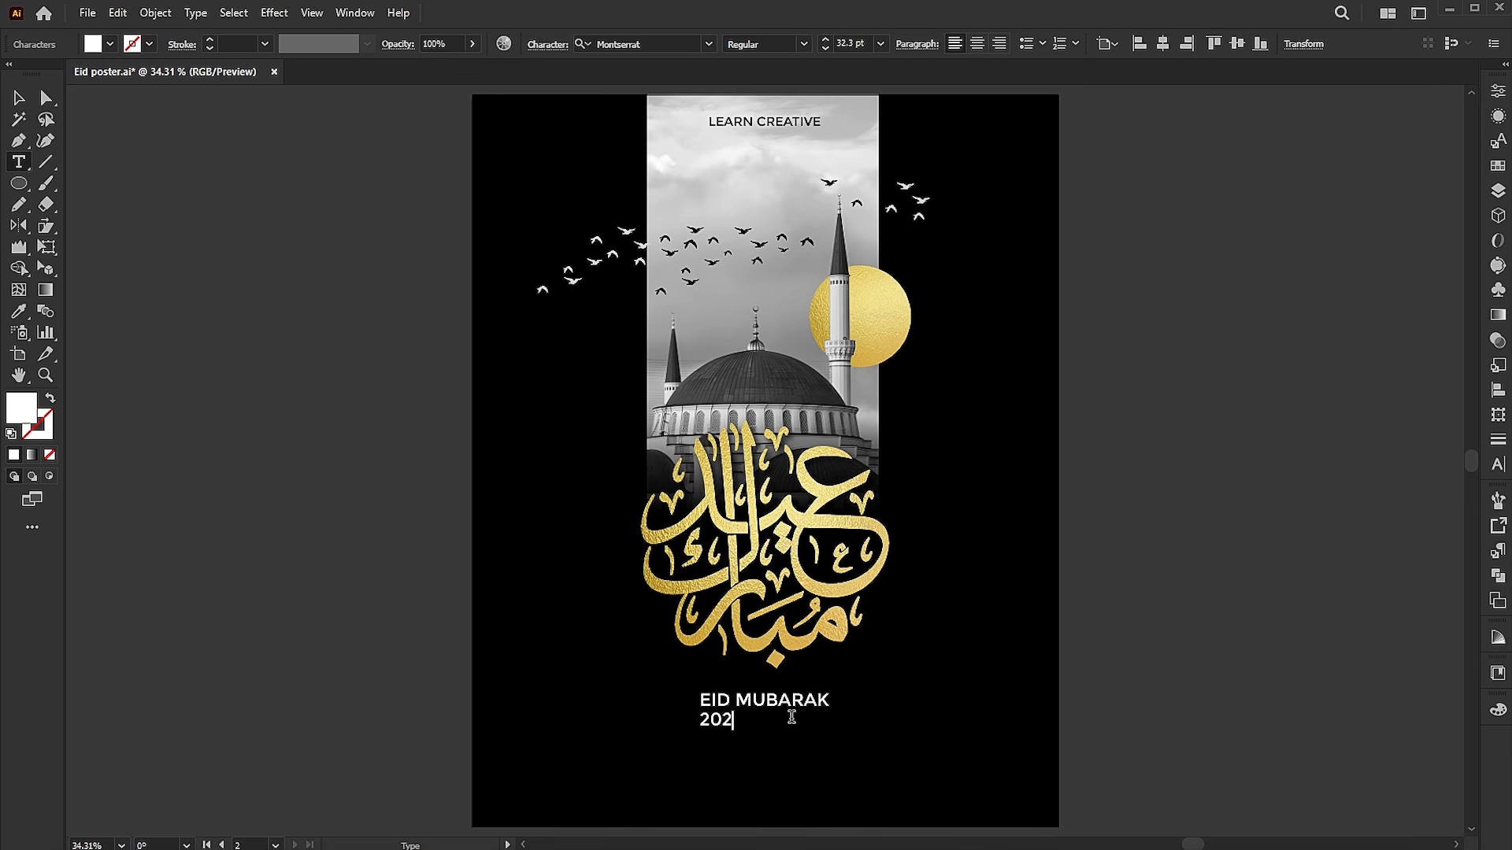
{"action": "left_click", "coordinate": [19, 98]}
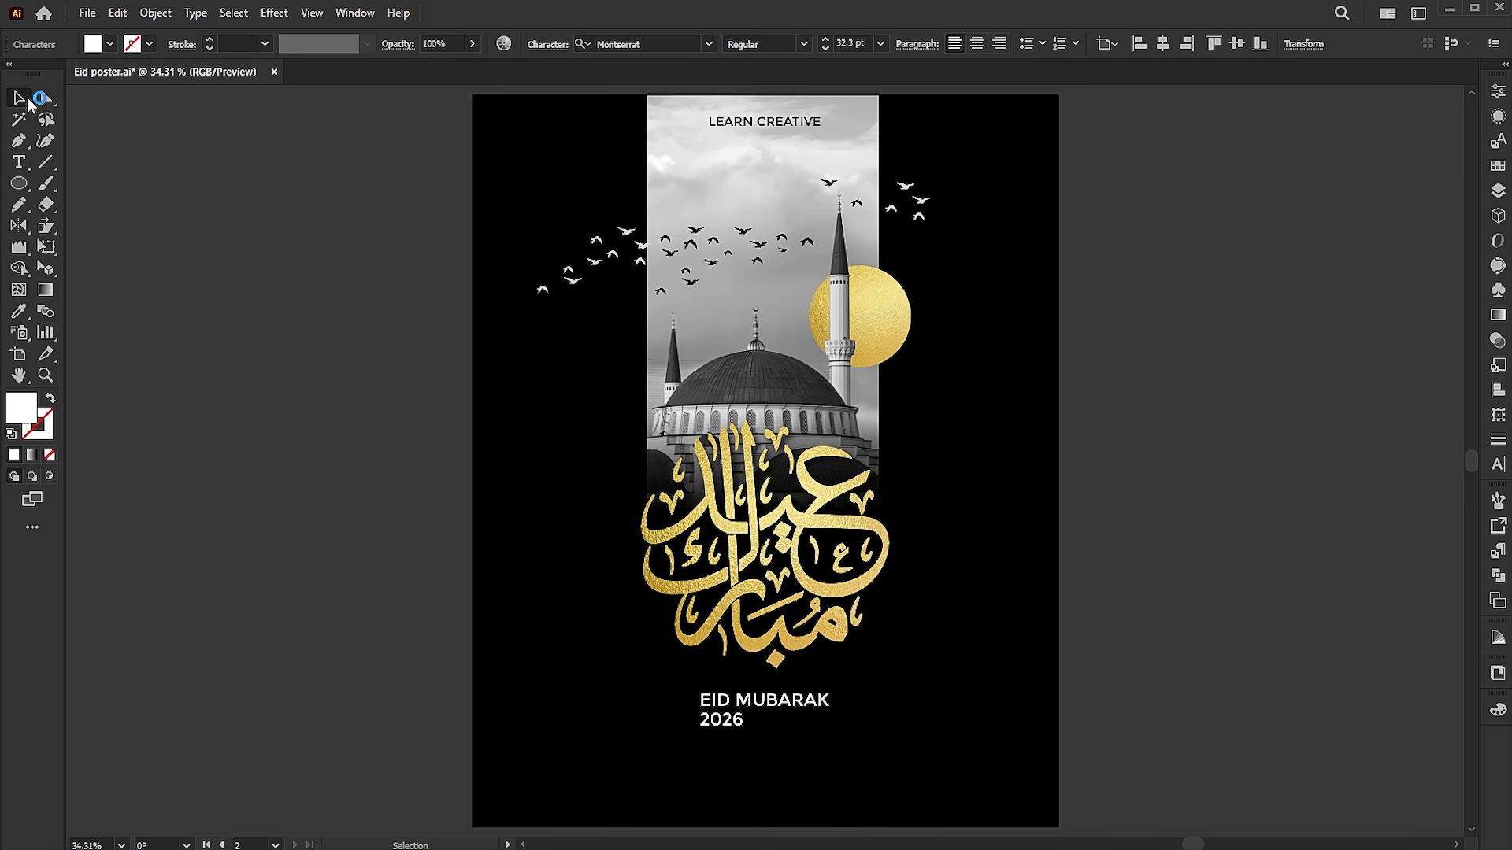
Set the font of the 2026 text to PirulenRg-Regular
{"action": "left_click", "coordinate": [639, 44]}
{"action": "type", "text": "p"}
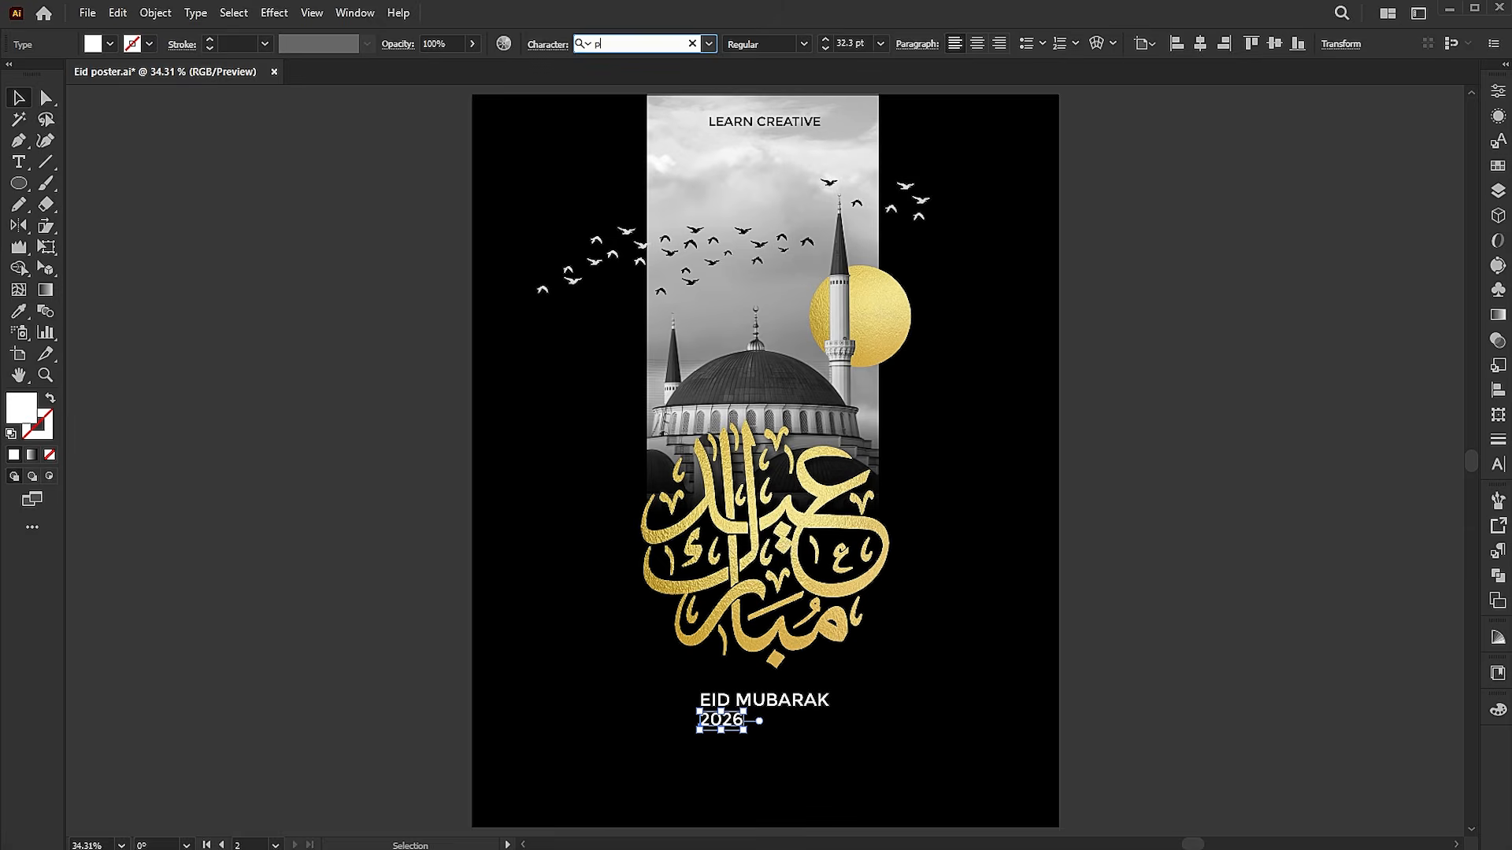
{"action": "type", "text": "iru"}
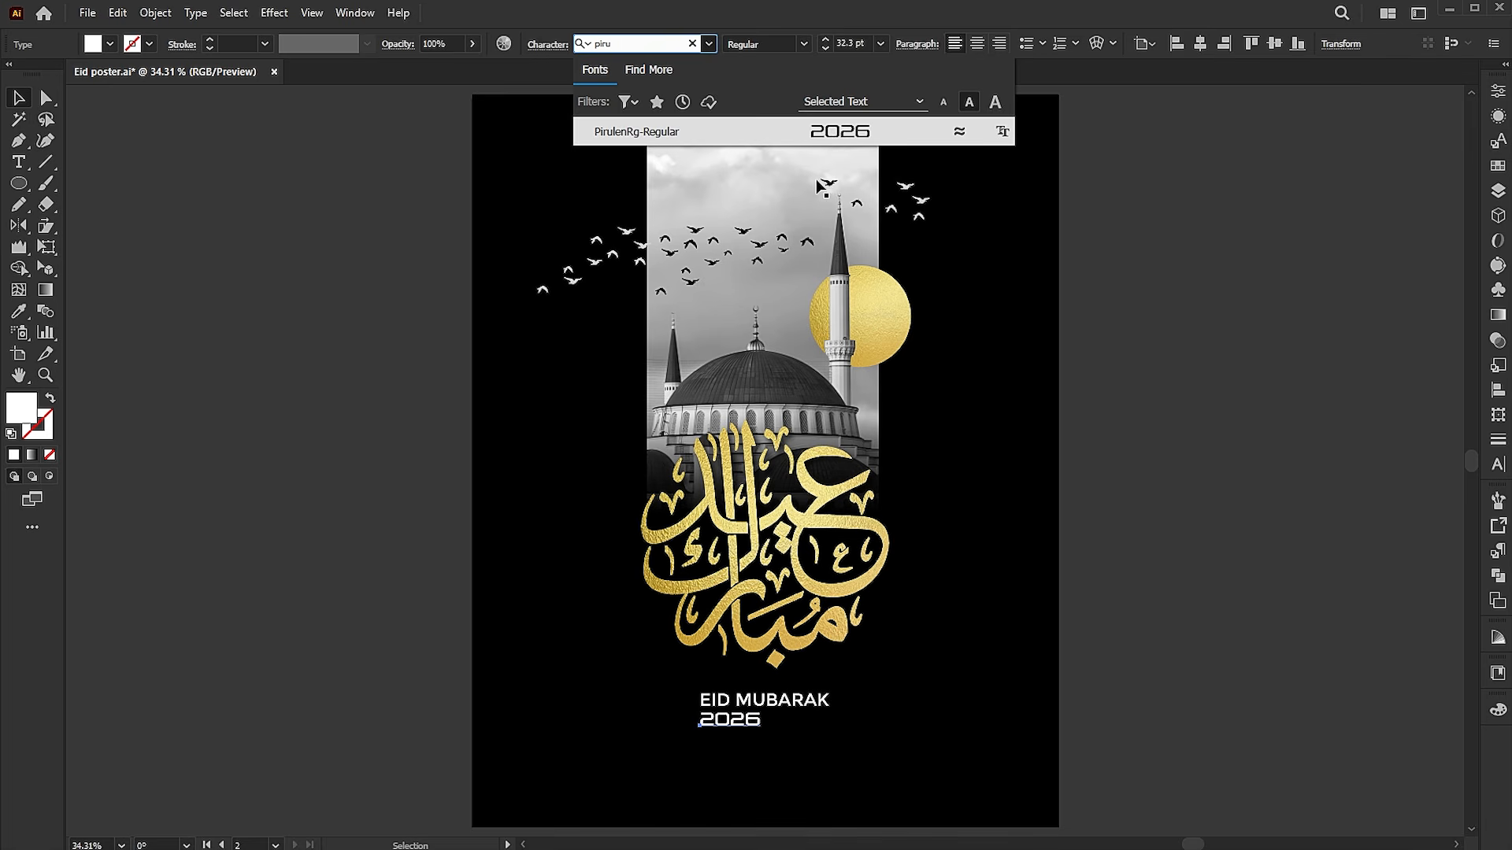
{"action": "left_click", "coordinate": [833, 140]}
Centre 2026 horizontally under EID MUBARAK, shrink it to about 24.5 pt, and leave a small gap between the lines
{"action": "scroll", "coordinate": [788, 734], "scroll_direction": "up", "scroll_amount": 6}
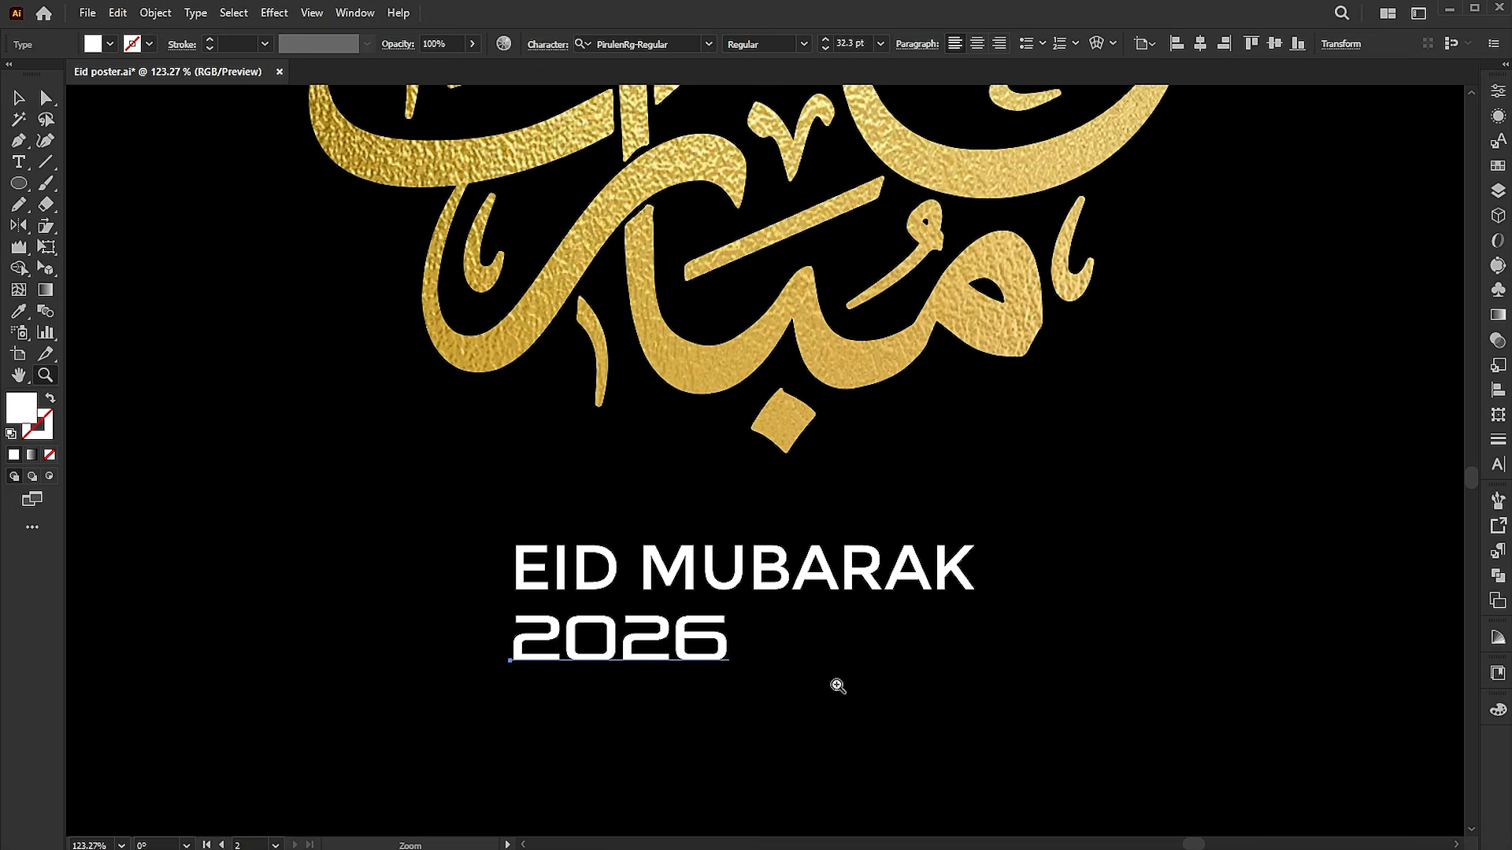
{"action": "left_click", "coordinate": [1200, 43]}
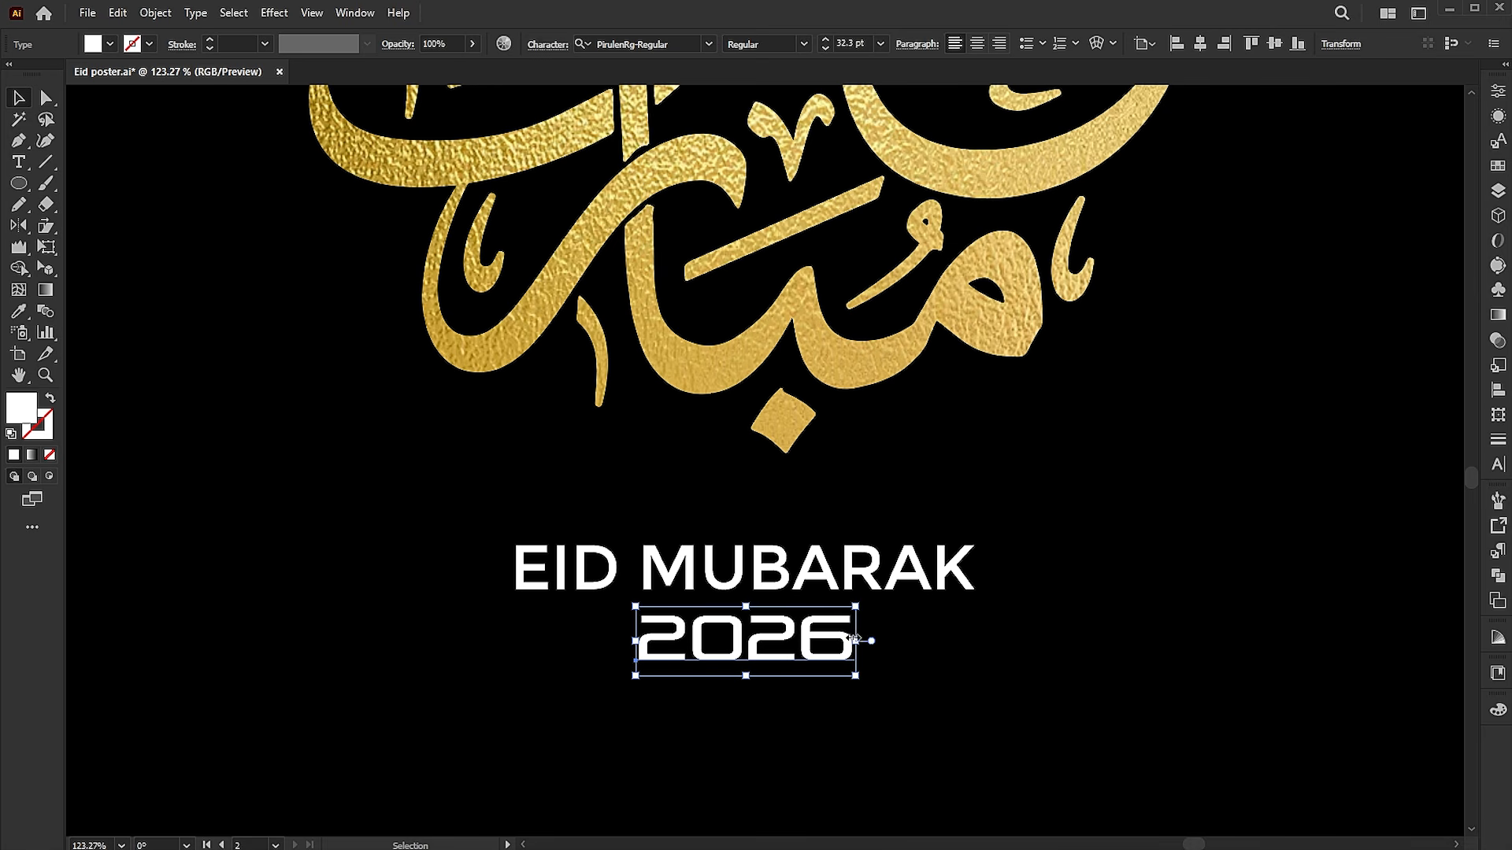
{"action": "left_click_drag", "start_coordinate": [851, 605], "coordinate": [829, 622]}
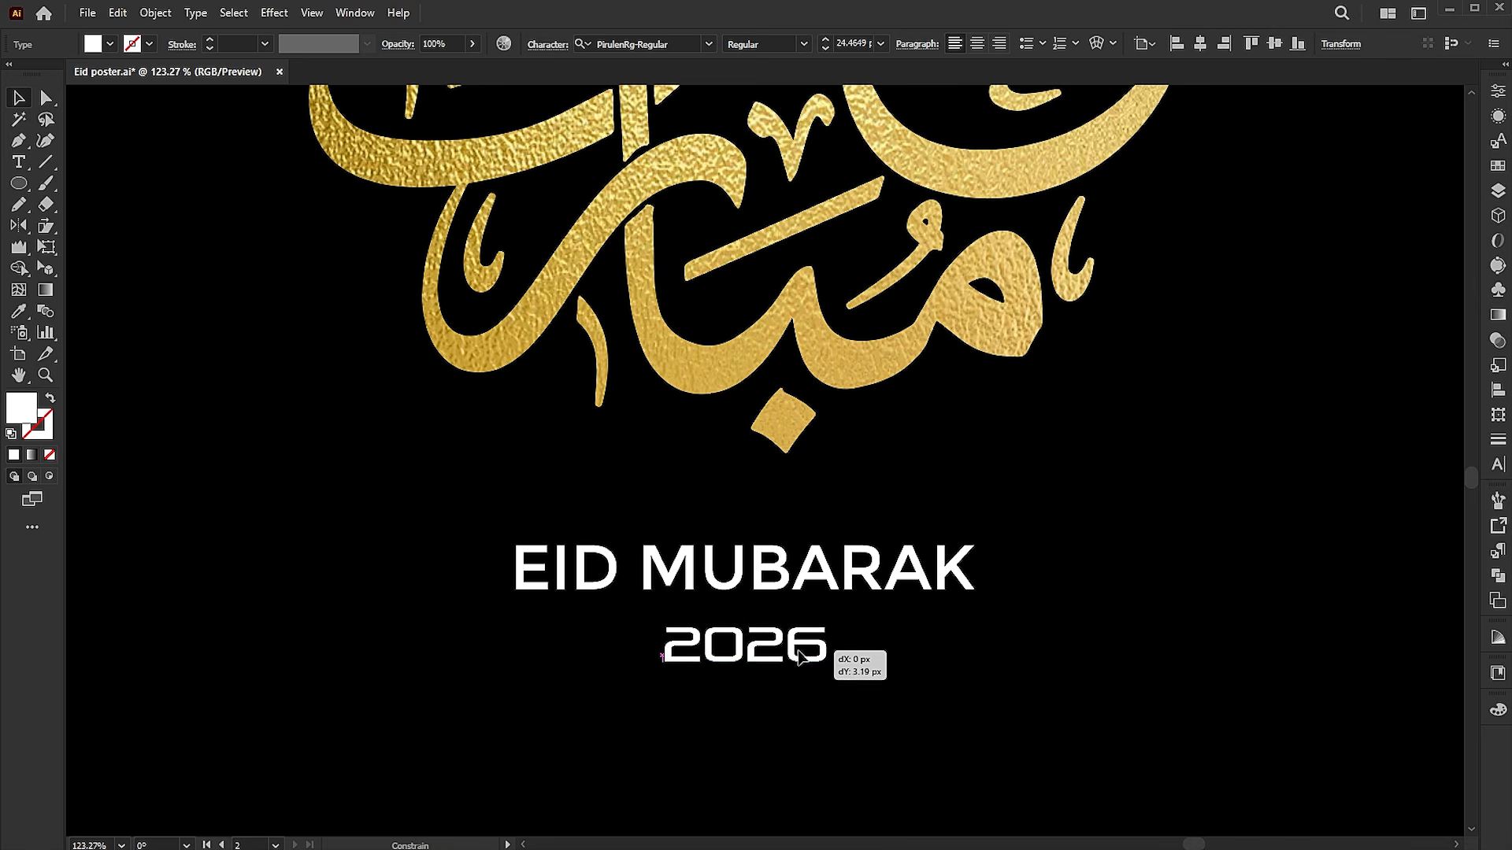
Draw a short horizontal line with a 1 pt white stroke to the right of 2026 and duplicate it to the left side
{"action": "left_click", "coordinate": [45, 162]}
{"action": "left_click_drag", "start_coordinate": [846, 647], "coordinate": [911, 647]}
{"action": "key", "text": "shift+x"}
{"action": "key", "text": "v"}
{"action": "left_click", "coordinate": [865, 699]}
{"action": "left_click_drag", "start_coordinate": [897, 653], "coordinate": [630, 662]}
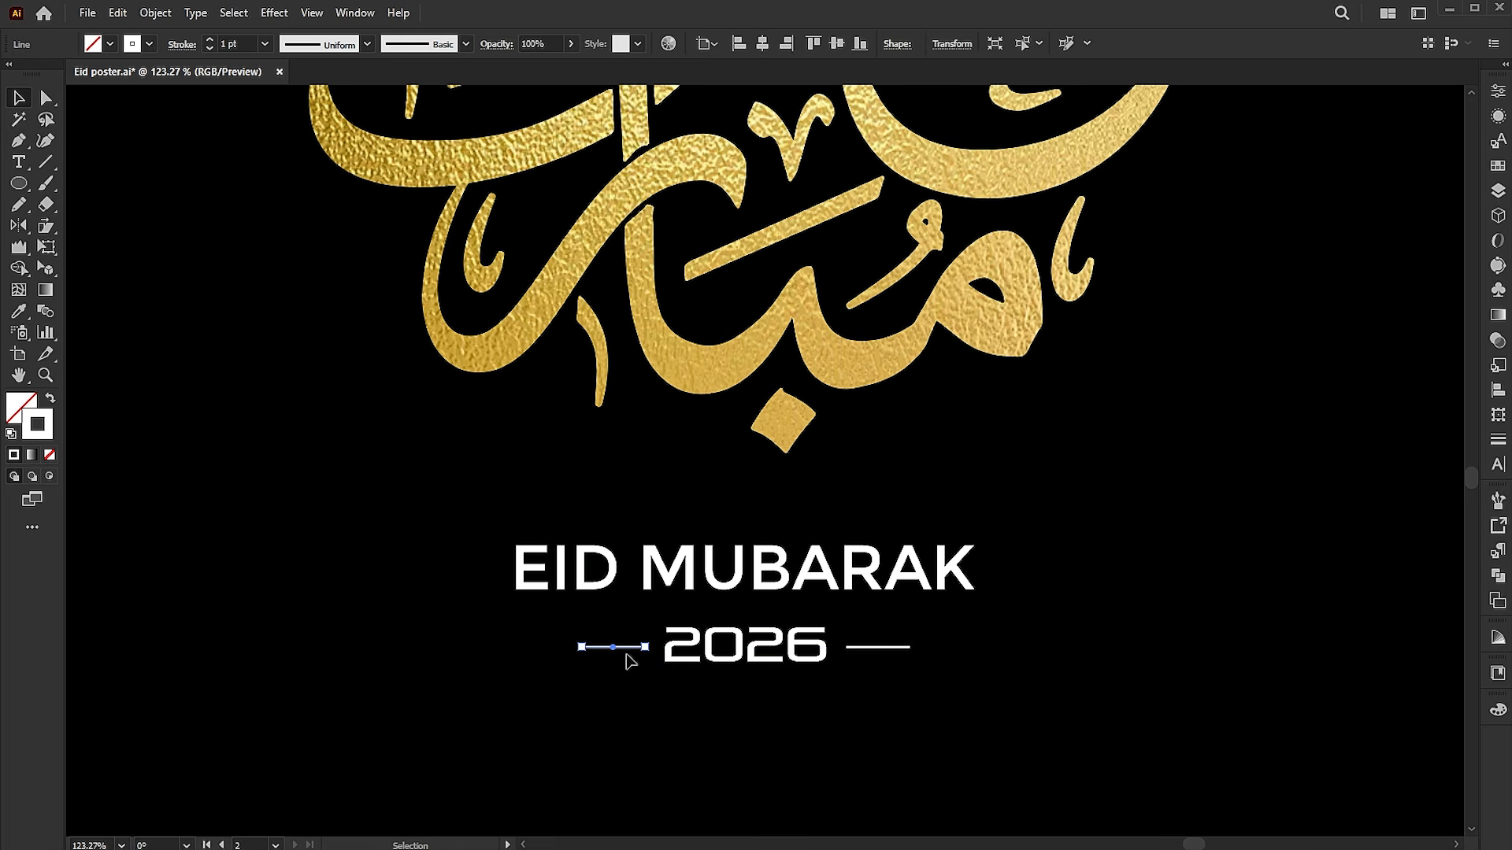
{"action": "key", "text": "ctrl+0"}
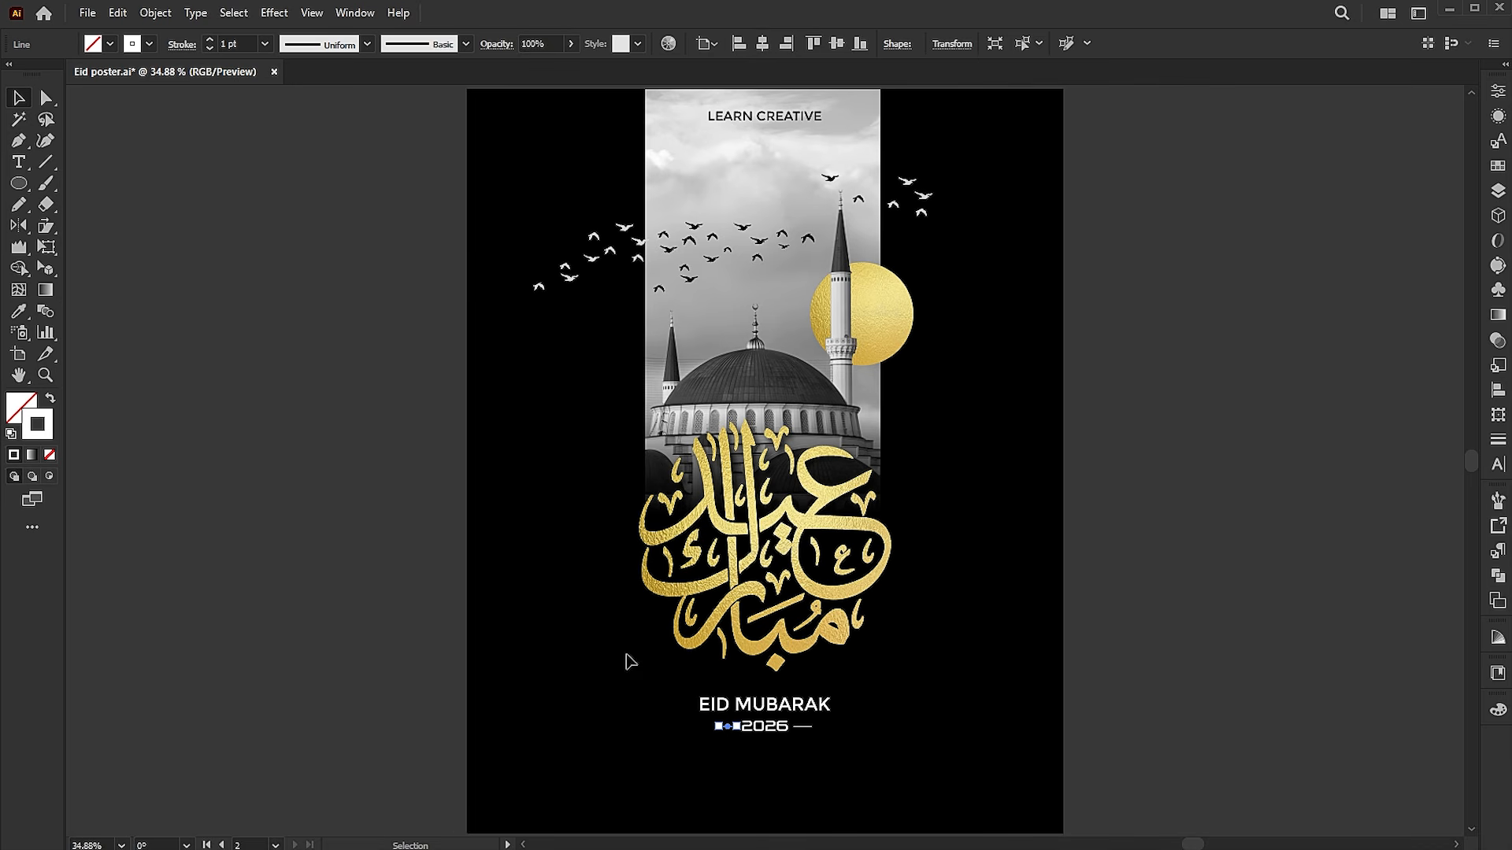
{"action": "left_click", "coordinate": [457, 277]}
Place the linked image "combine white" on the black area near the poster's lower edge, below the 2026 line
{"action": "left_click", "coordinate": [89, 13]}
{"action": "left_click", "coordinate": [111, 336]}
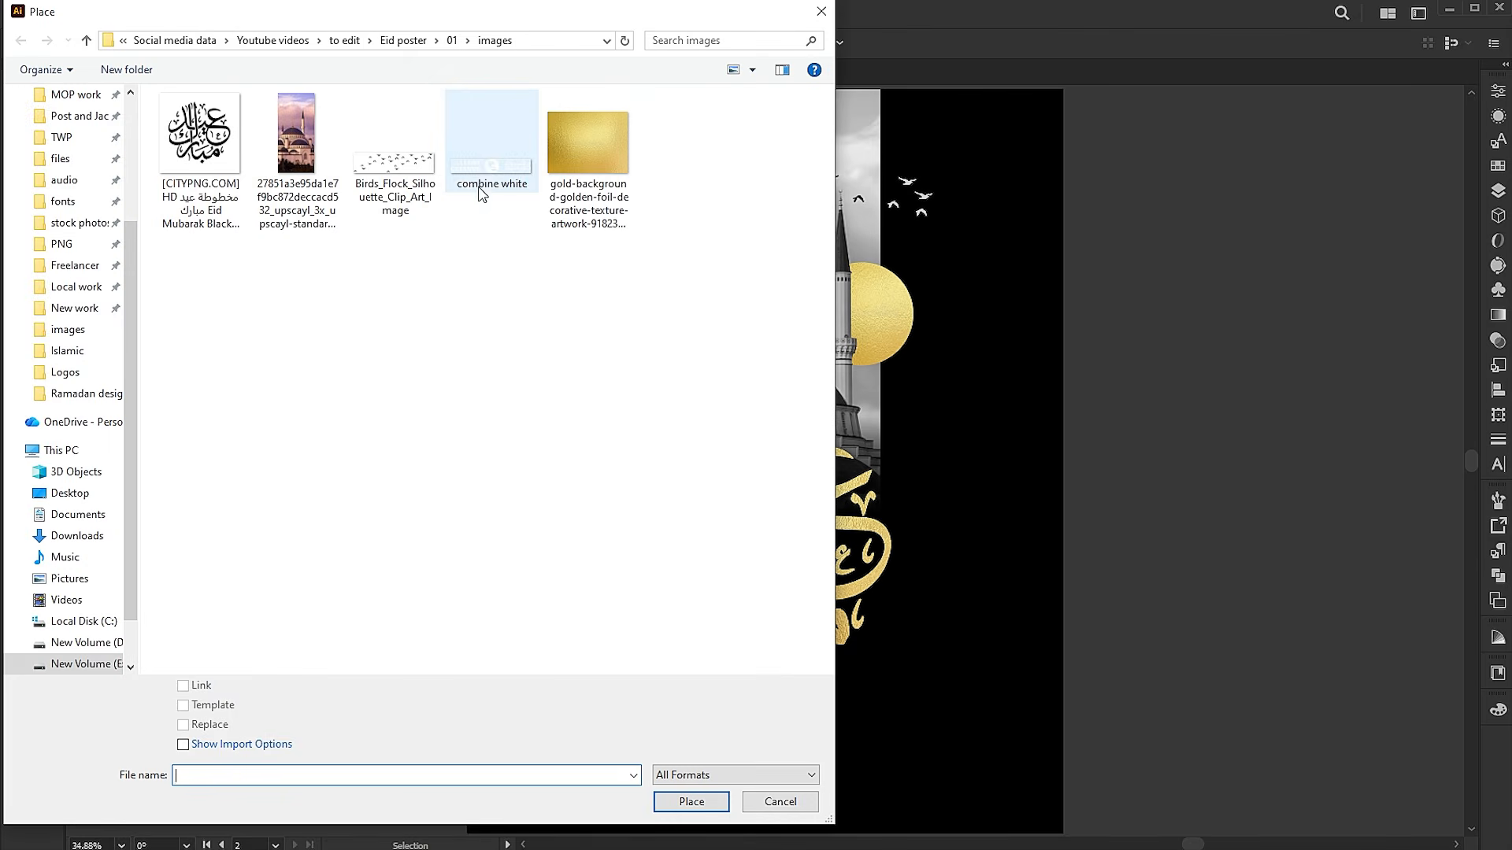
{"action": "left_click", "coordinate": [482, 194]}
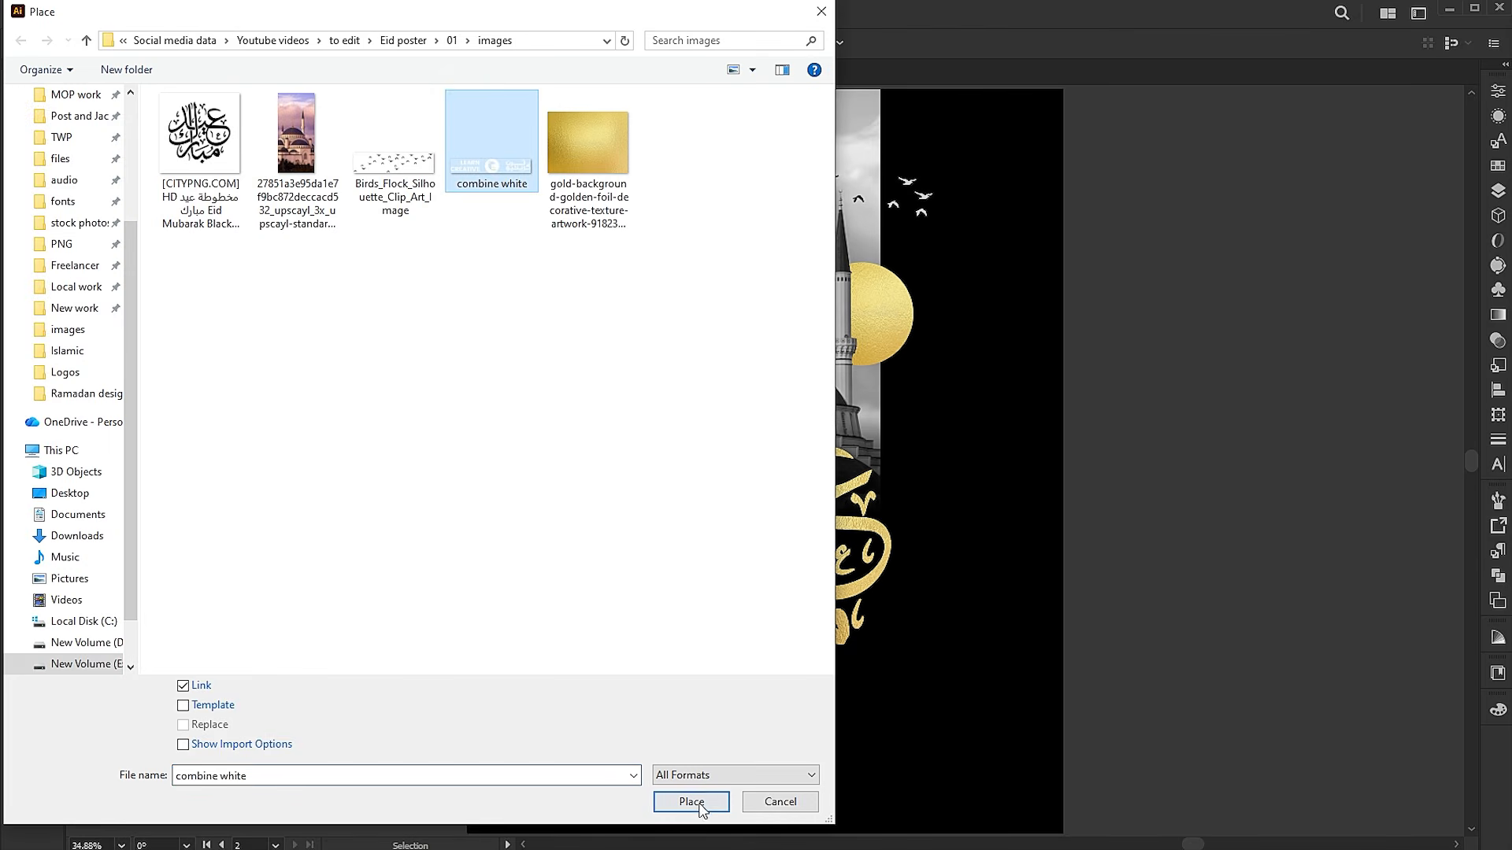
{"action": "left_click", "coordinate": [692, 802]}
{"action": "left_click_drag", "start_coordinate": [675, 764], "coordinate": [858, 800]}
Centre the placed logo horizontally on the artboard and shrink it proportionally to about 304 px wide
{"action": "left_click", "coordinate": [852, 43]}
{"action": "left_click_drag", "start_coordinate": [856, 767], "coordinate": [813, 803]}
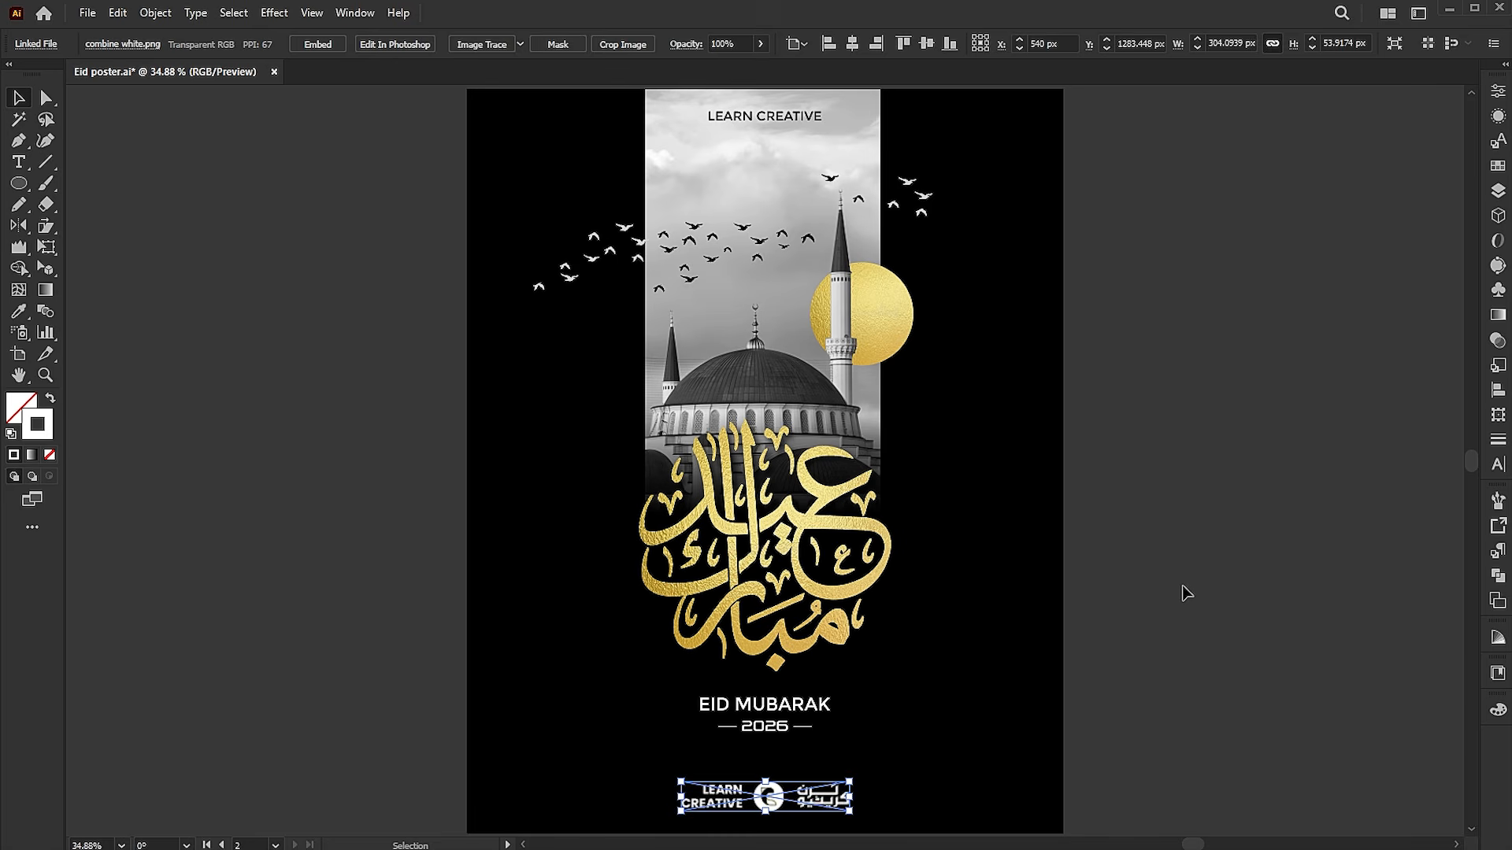
{"action": "left_click", "coordinate": [1185, 592]}
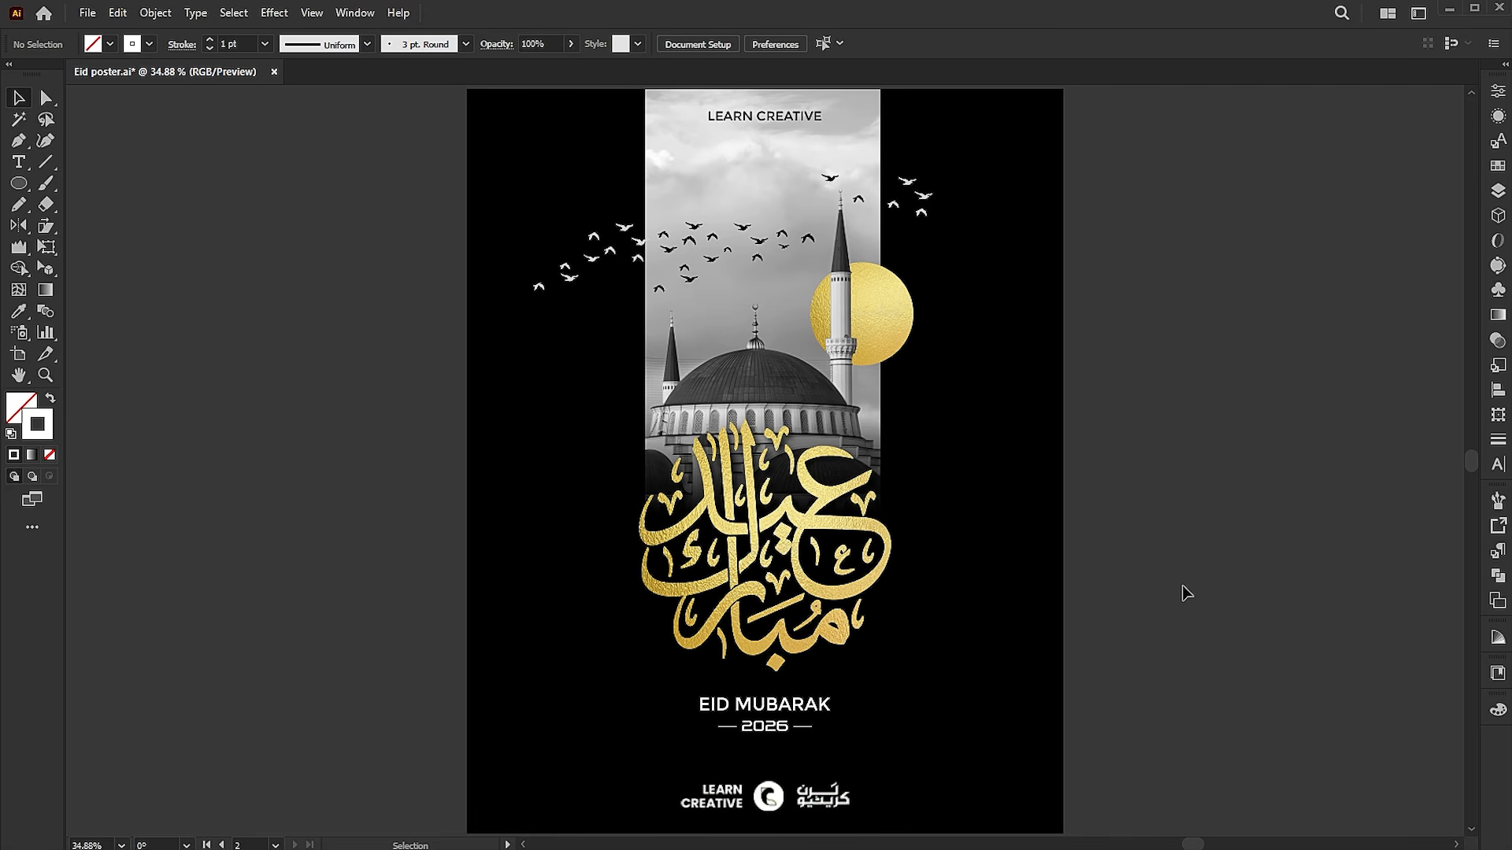